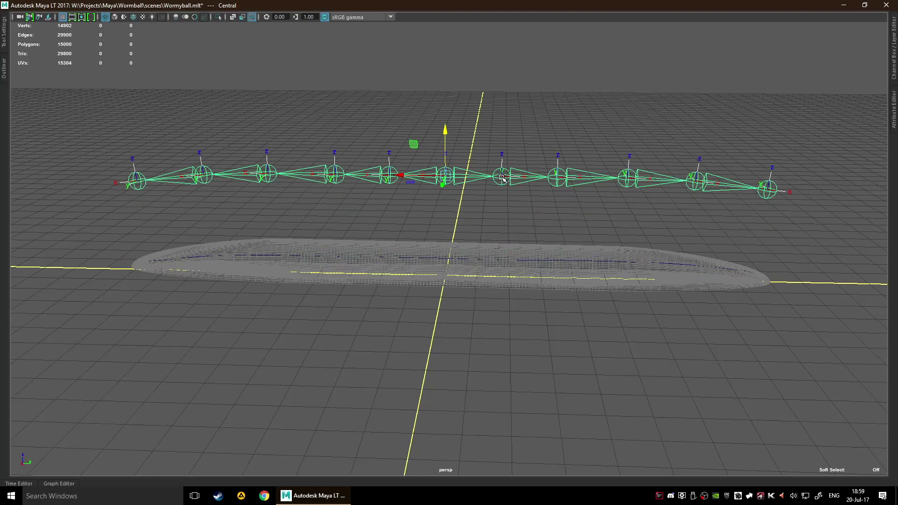
Undo the move of the Central joint chain to put it back inside the worm mesh
left_click_drag(540, 142, 466, 183)
key("ctrl+z")
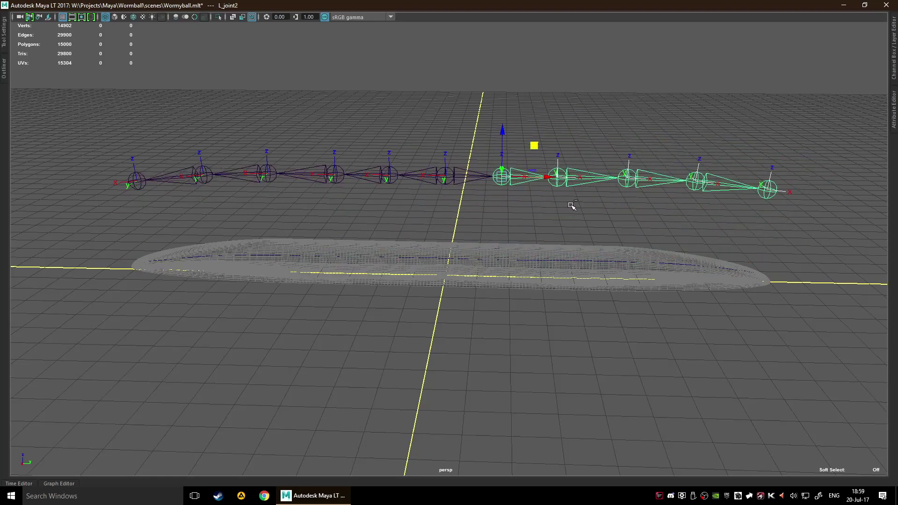
key("ctrl+z")
key("ctrl+z")
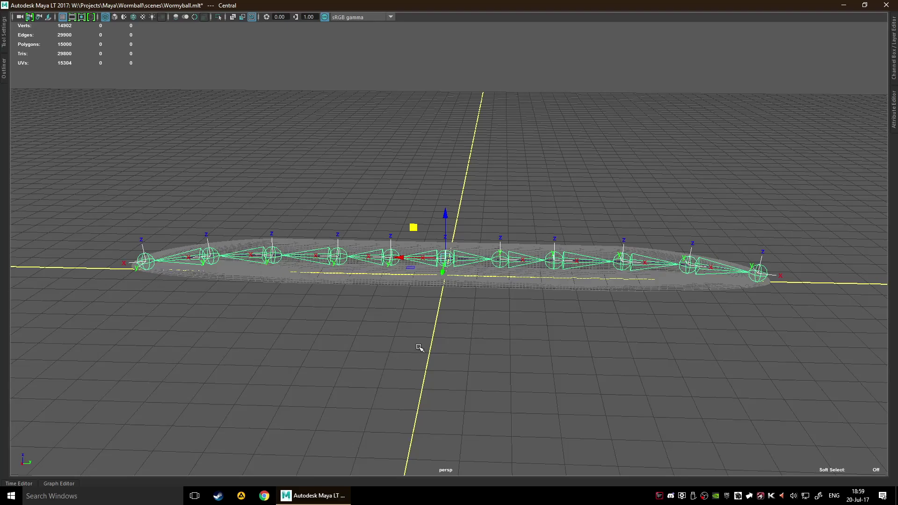
Clear the selection and examine how the joint chain sits inside the worm mesh
scroll(376, 352, "up", 3)
scroll(374, 305, "down", 3)
middle_click_drag(411, 329, 433, 325, "alt")
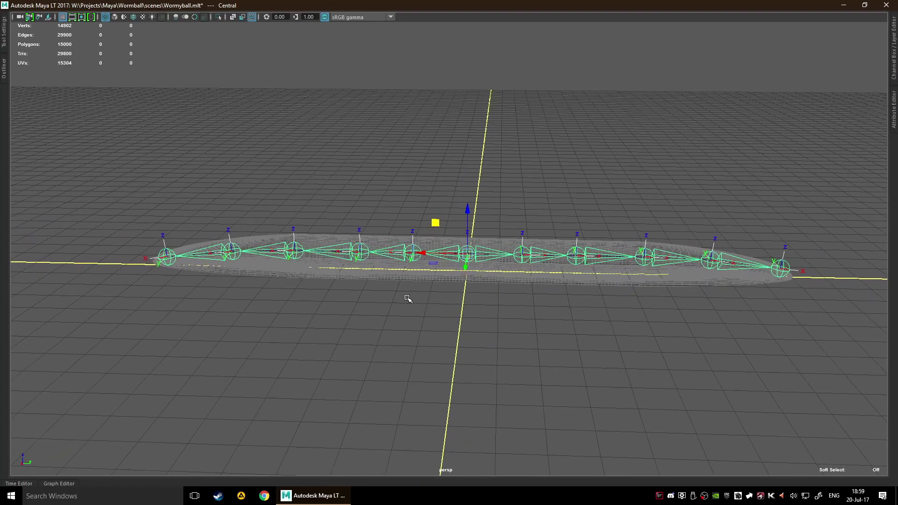
left_click(413, 318)
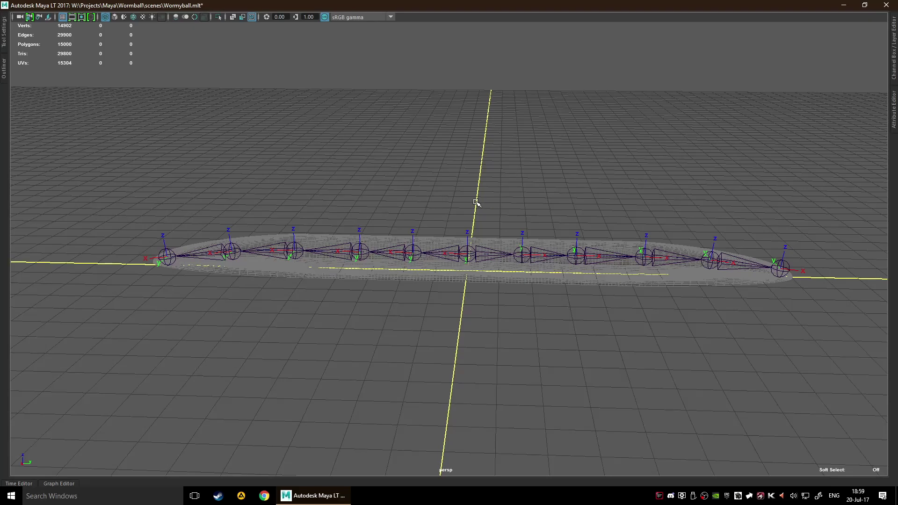
scroll(476, 201, "up", 7)
scroll(426, 188, "down", 6)
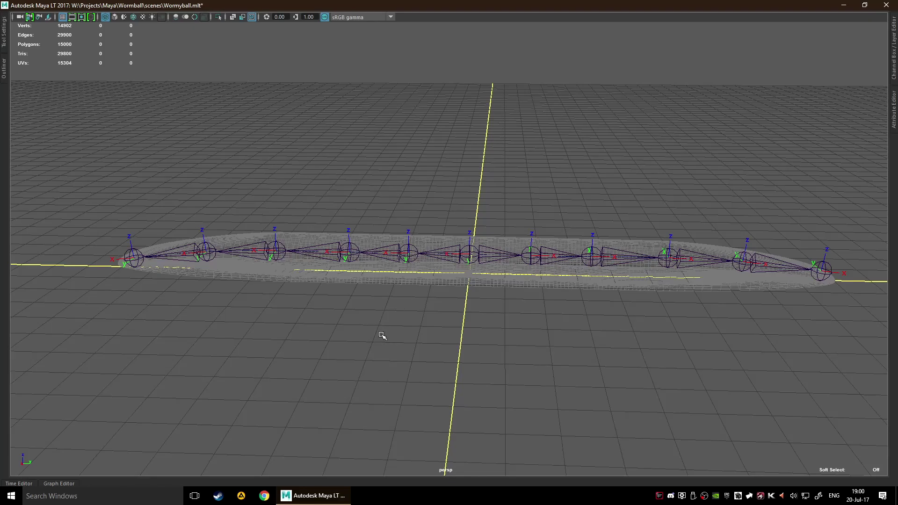
scroll(311, 319, "down", 2)
scroll(386, 281, "up", 5)
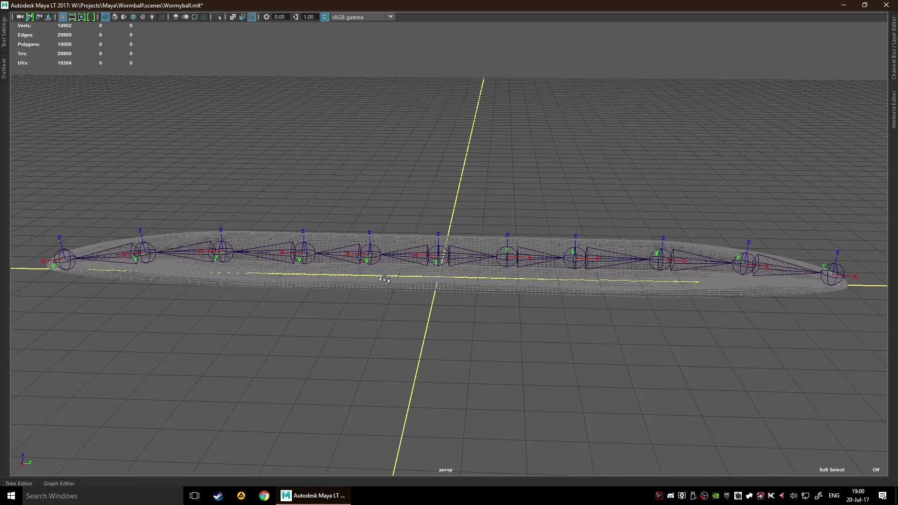
scroll(433, 290, "down", 3)
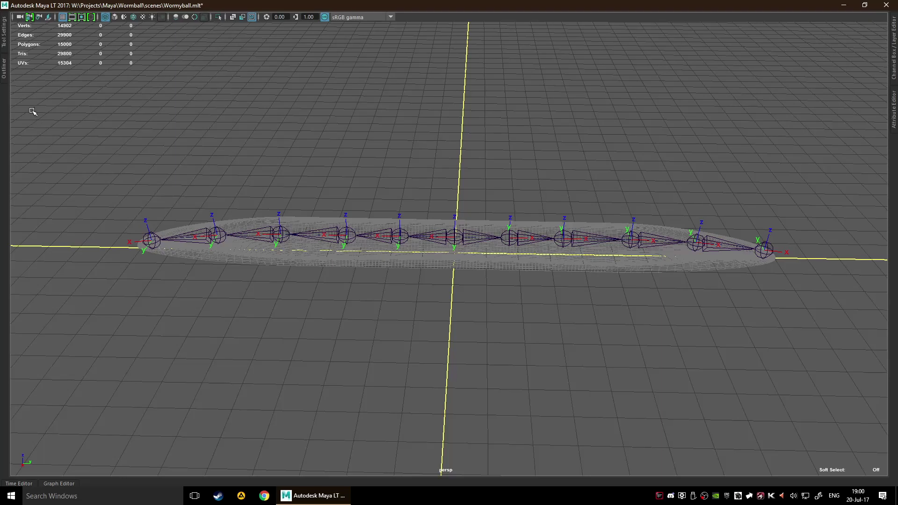
Select curve1 in the Outliner and move it straight up, well above the worm mesh
left_click(4, 74)
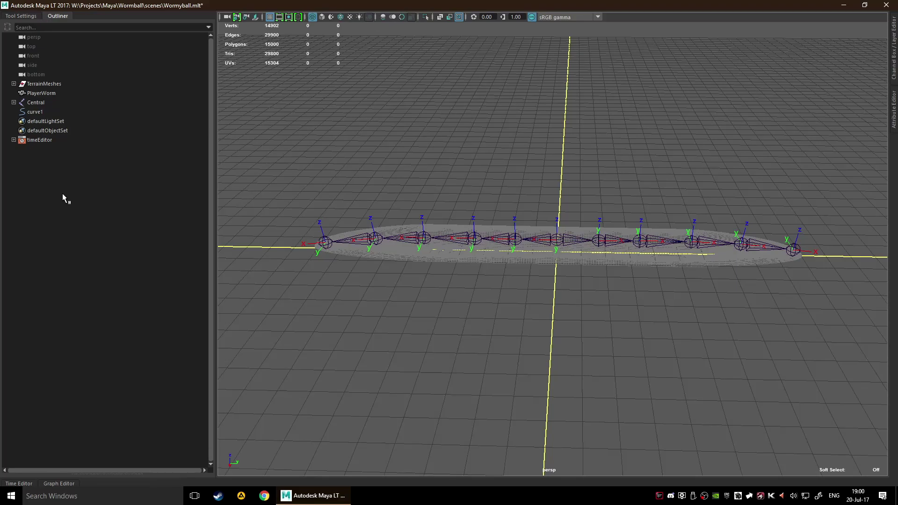
left_click(56, 112)
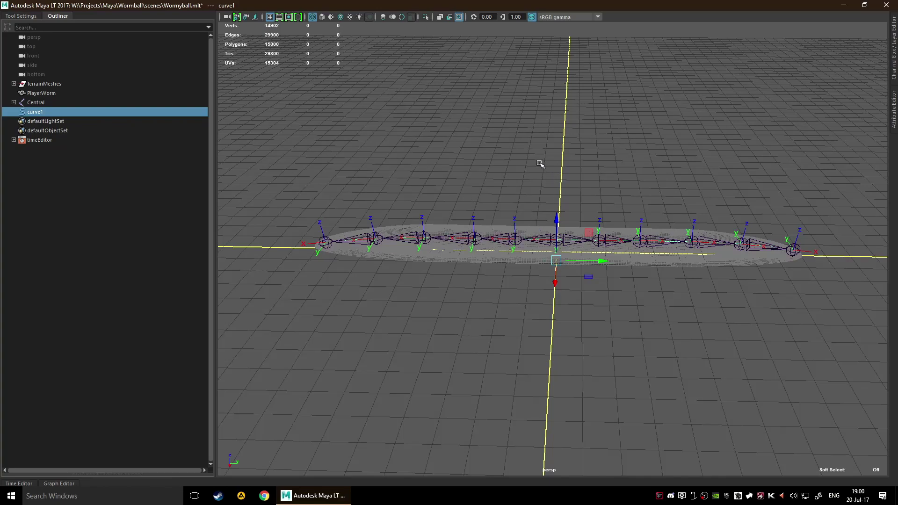
left_click_drag(555, 228, 564, 137)
mouse_move(674, 159)
left_mouse_down("alt")
mouse_move(663, 152)
mouse_move(692, 154)
mouse_move(670, 155)
left_mouse_up("alt")
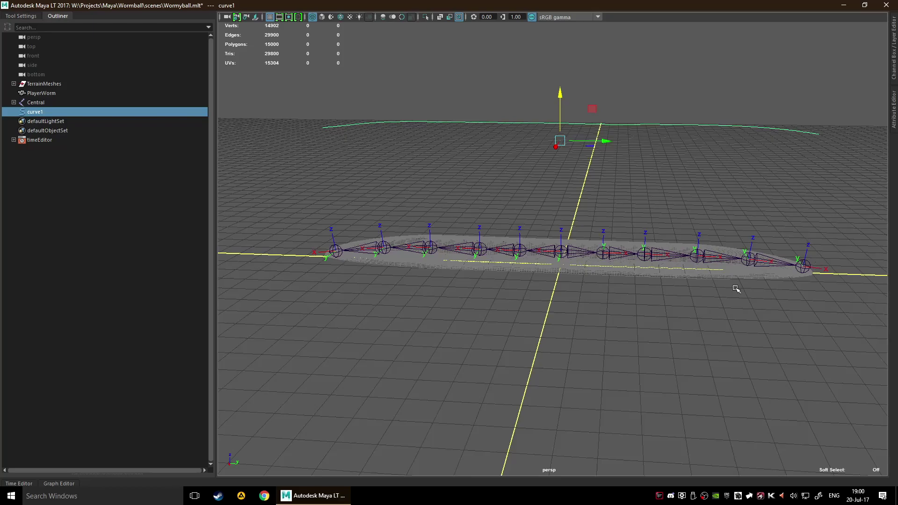
Examine the raised curve's shape against the joint chain from several angles and distances
middle_click_drag(693, 169, 694, 253, "alt")
left_click_drag(693, 253, 691, 277, "alt")
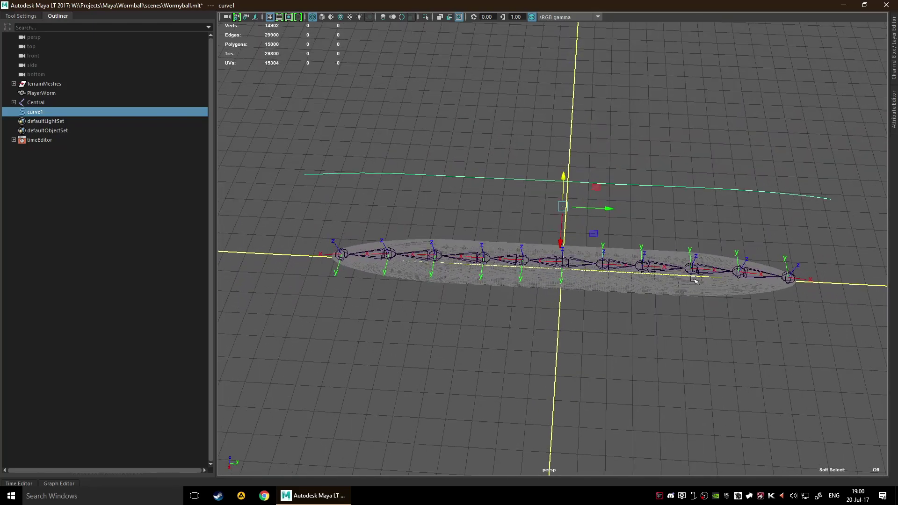
scroll(687, 267, "up", 5)
left_click_drag(682, 244, 692, 201, "alt")
scroll(691, 199, "down", 3)
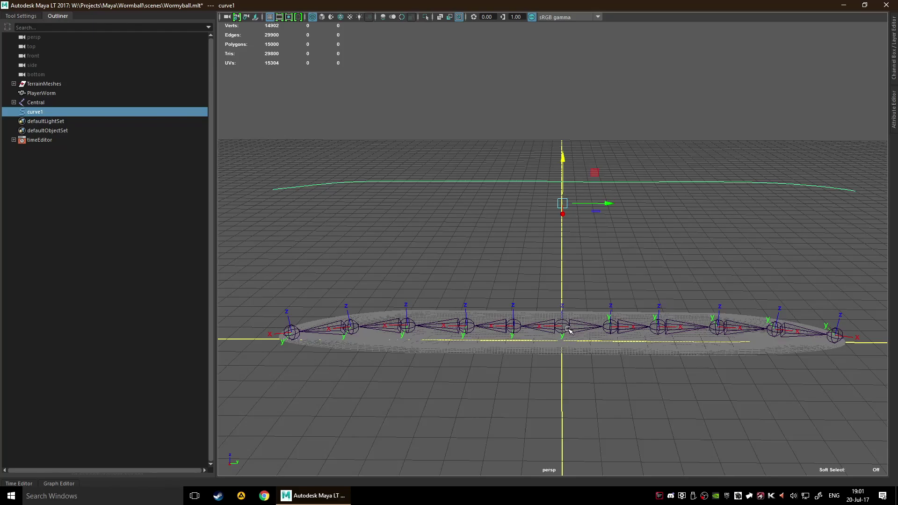
scroll(568, 330, "up", 5)
middle_click_drag(567, 319, 550, 223, "alt")
scroll(517, 243, "down", 7)
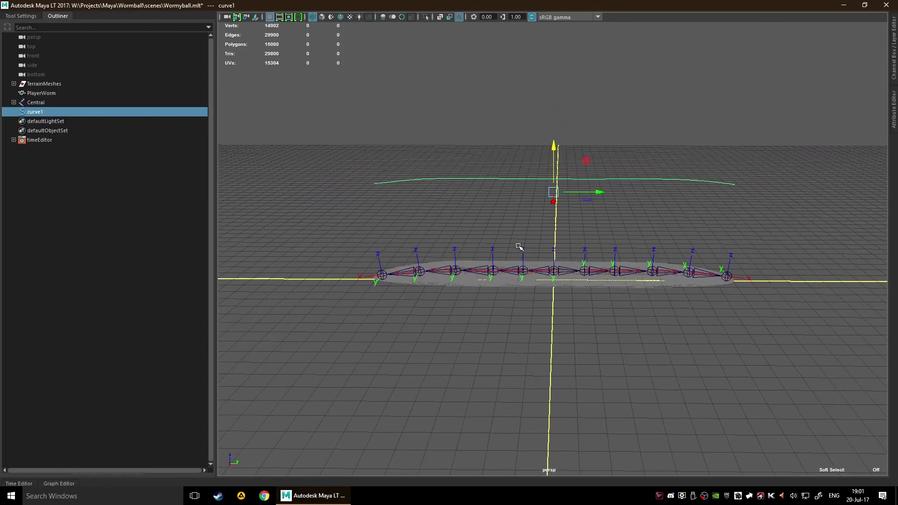
scroll(552, 300, "up", 2)
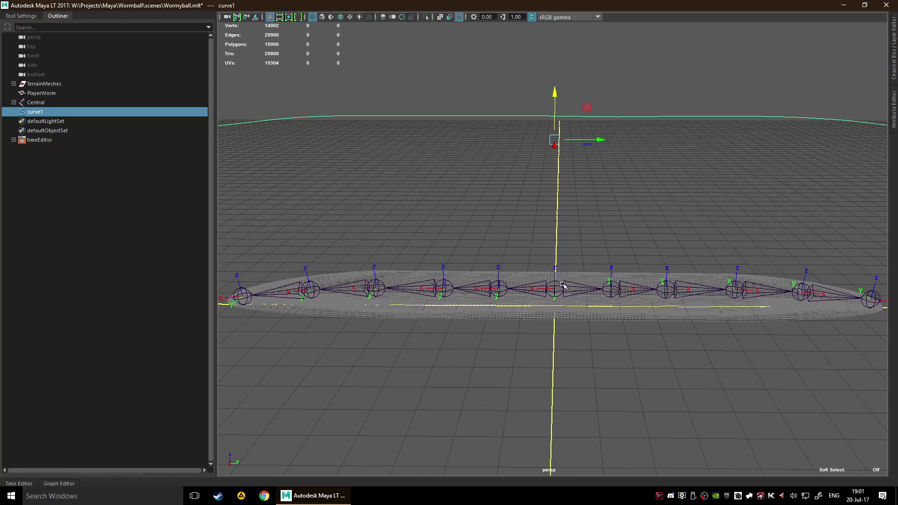
Undo the vertical move of curve1 and collapse the Outliner
key("ctrl+z")
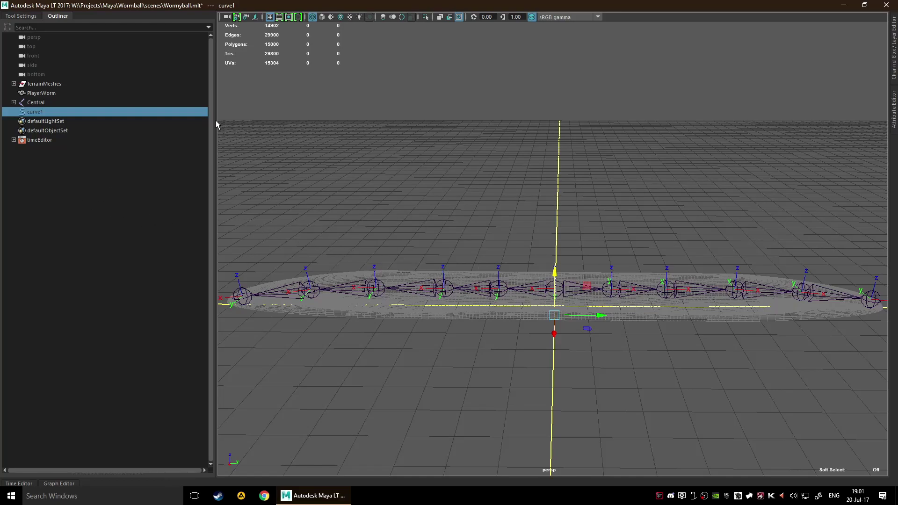
left_click(53, 19)
scroll(332, 257, "down", 3)
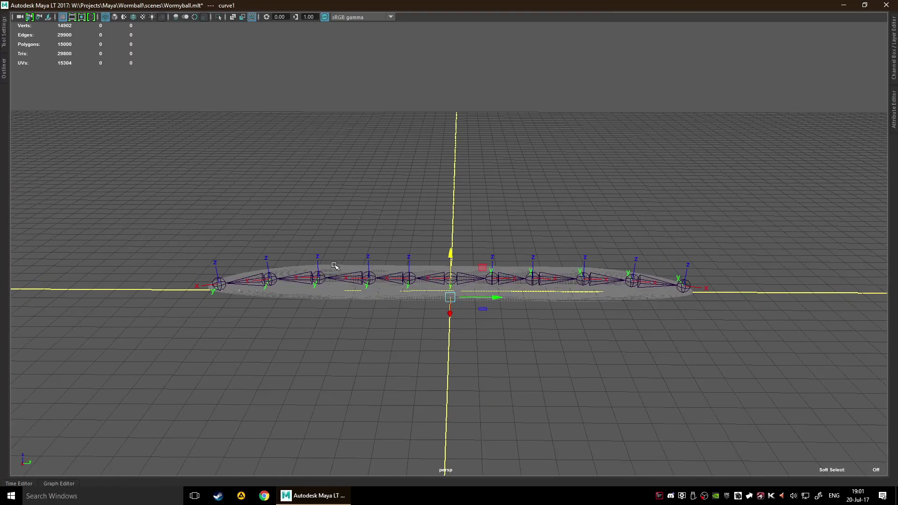
left_click_drag(335, 266, 254, 248, "alt")
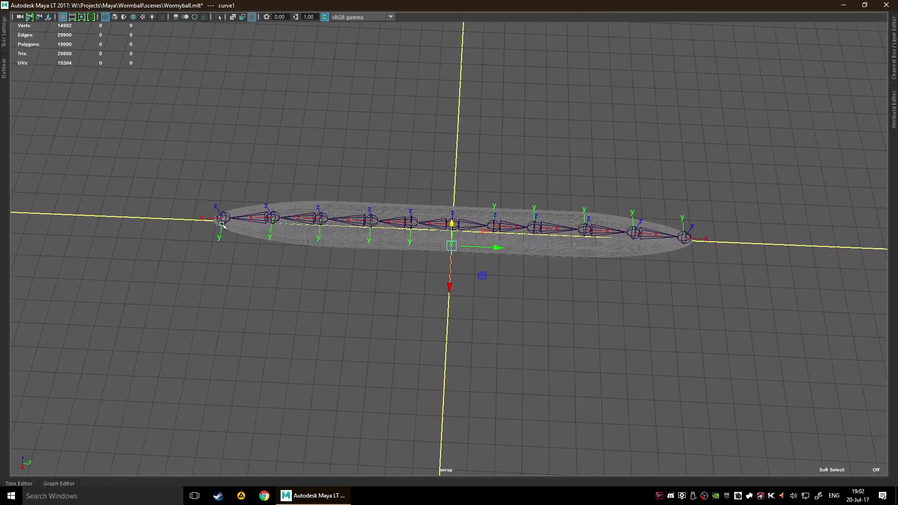
left_click_drag(446, 251, 457, 207, "alt")
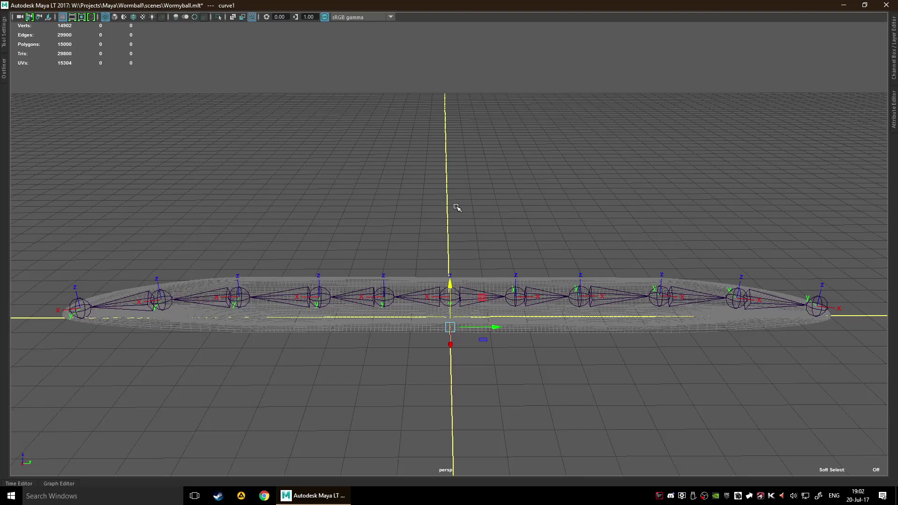
Deselect the curve and tear off the Skeleton command list as a floating window
left_click(490, 393)
key("space")
left_click(334, 358)
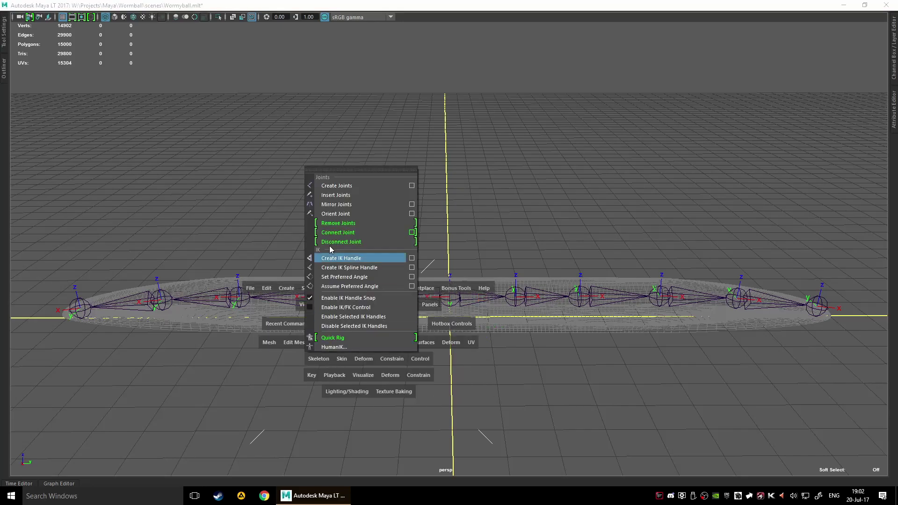
left_click(339, 174)
left_click_drag(341, 165, 93, 287)
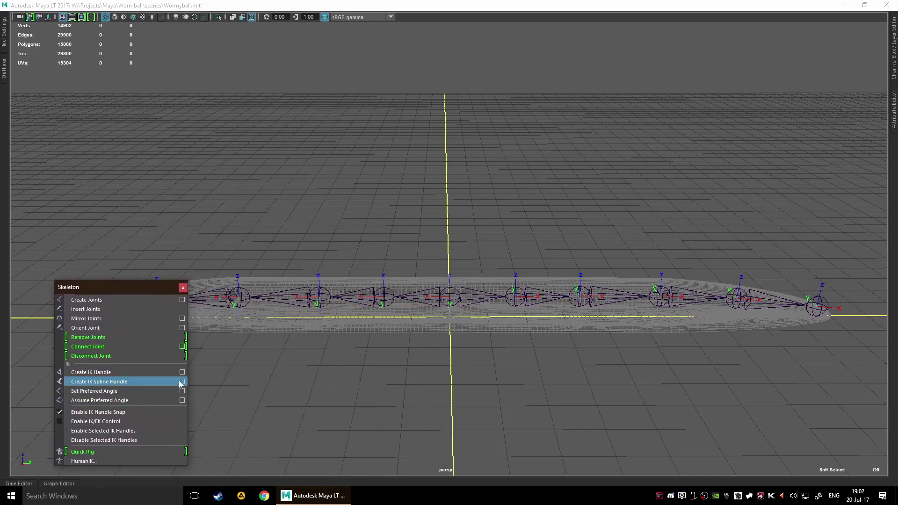
Show the IK Spline Handle tool's settings and move the floating Skeleton window out of the way
left_click(4, 45)
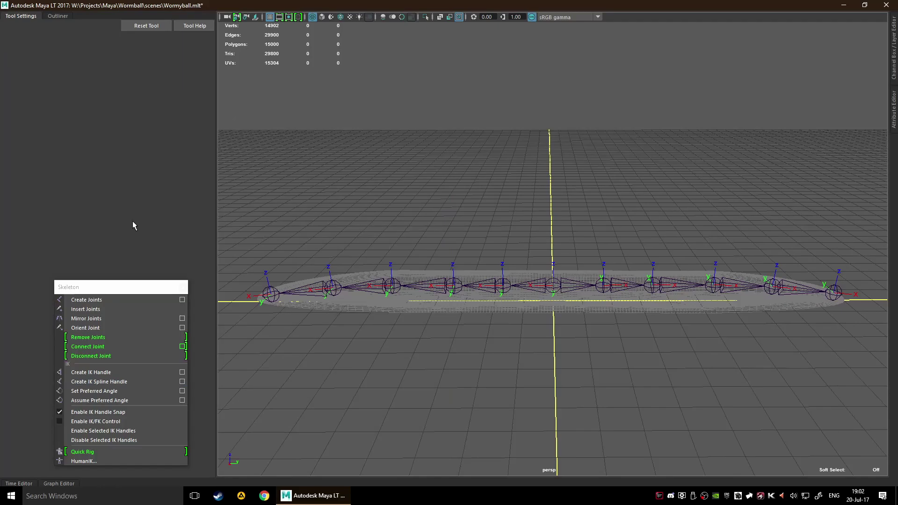
left_click(183, 382)
left_click_drag(117, 290, 71, 282)
Create an IK spline handle running from L_joint2, beside the Central joint, to the tip joint of that side
left_click_drag(447, 347, 449, 324, "alt")
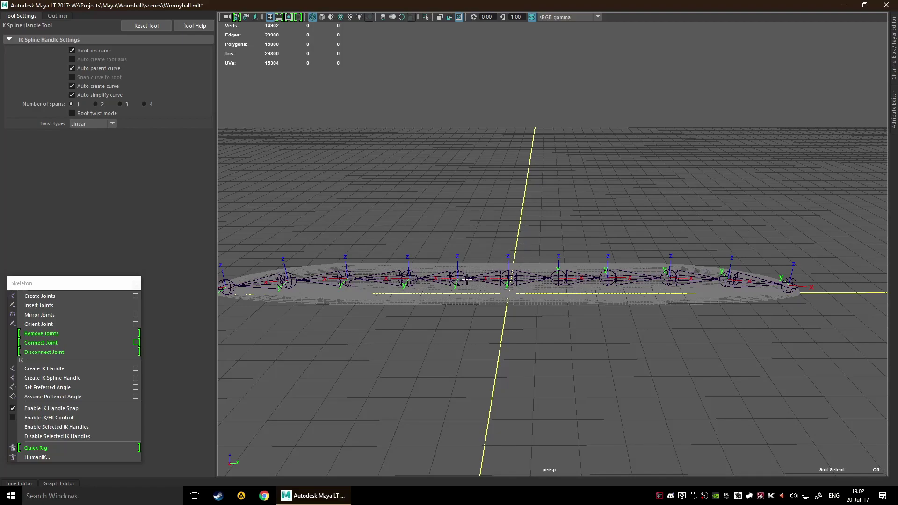
left_click(562, 277)
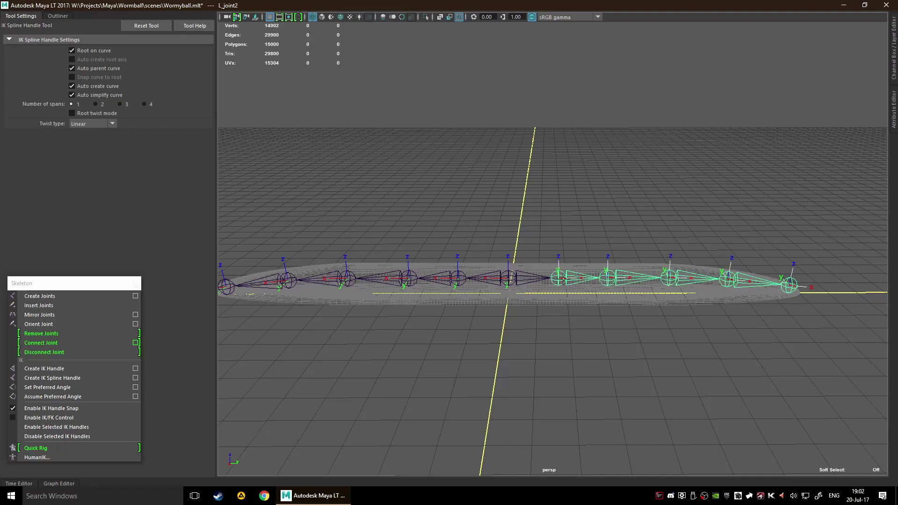
left_click(789, 285)
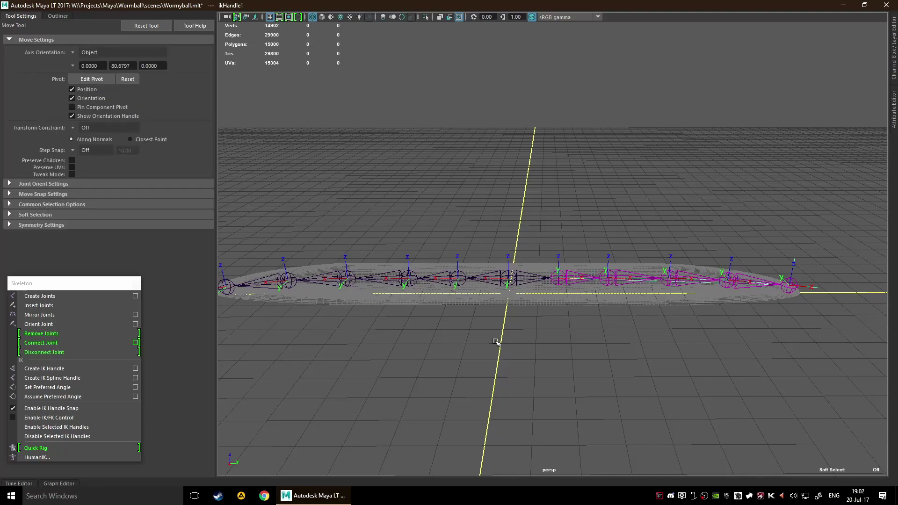
Create a second IK spline handle on the opposite half, from the joint beside Central to that side's tip joint
key("g")
middle_click_drag(450, 327, 486, 320, "alt")
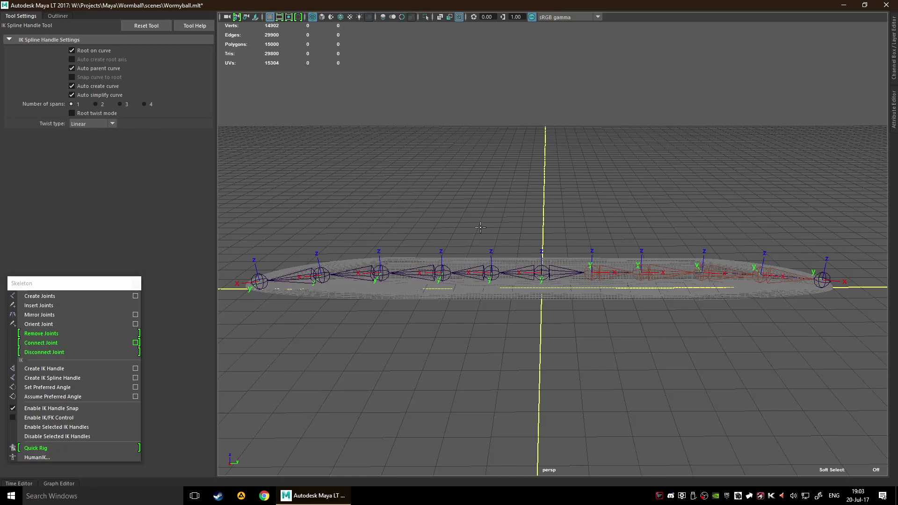
left_click_drag(480, 227, 511, 214, "alt")
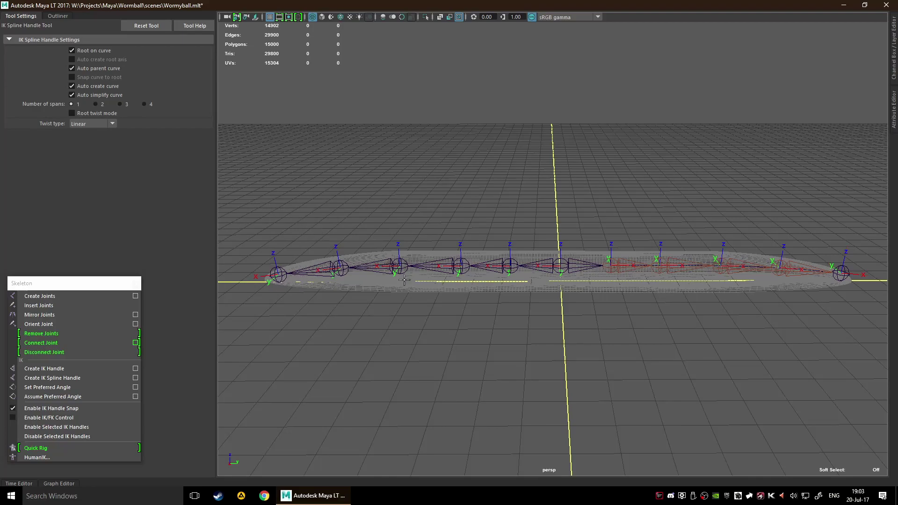
left_click(512, 268)
left_click(276, 271)
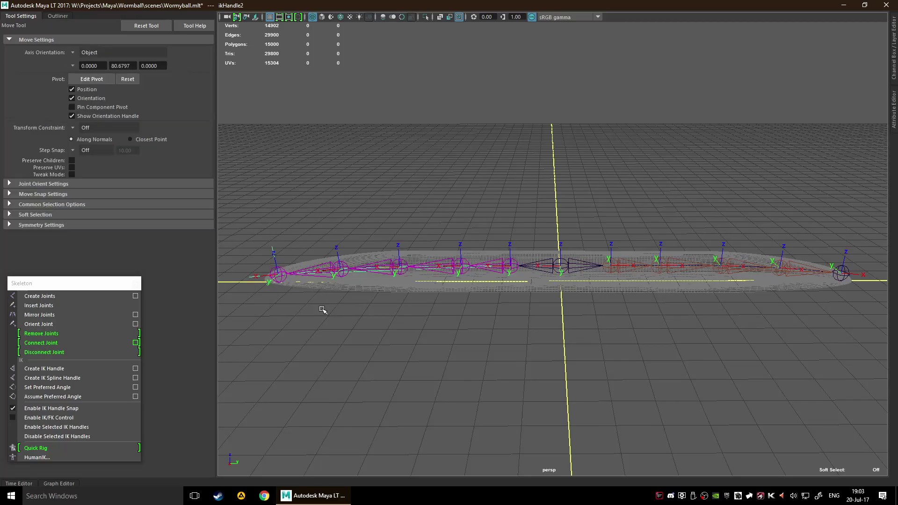
Deselect the new IK handle, then close the floating Skeleton window and collapse the tool settings
scroll(437, 264, "down", 4)
middle_click_drag(489, 268, 411, 269, "alt")
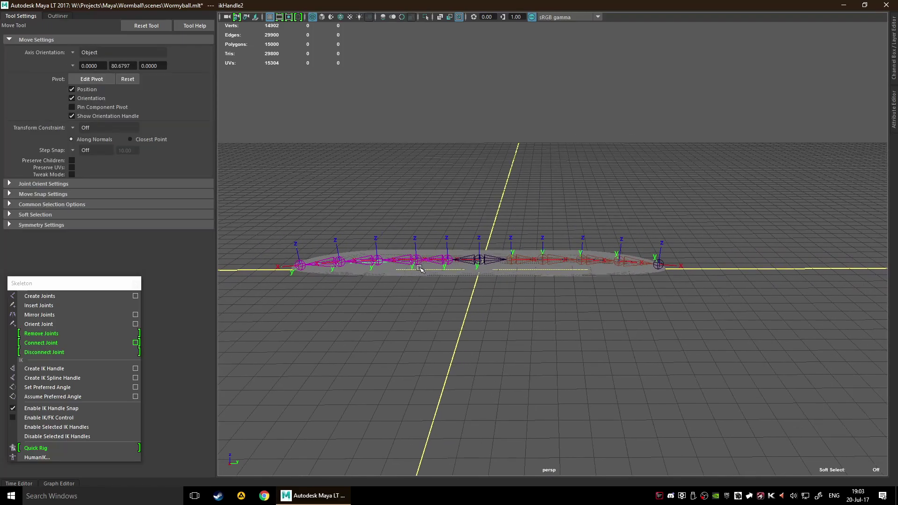
middle_click_drag(465, 255, 495, 268, "alt")
scroll(493, 341, "up", 5)
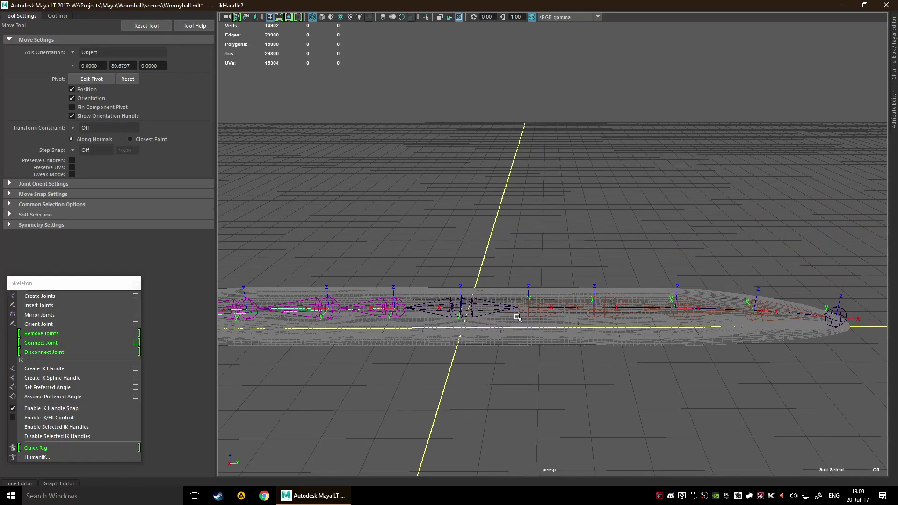
middle_click_drag(531, 299, 582, 252, "alt")
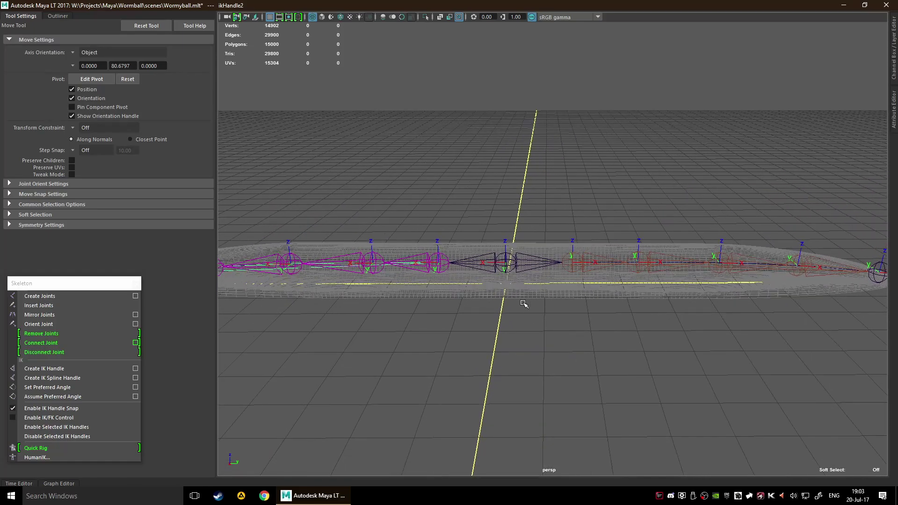
left_click(510, 258)
left_click(527, 368)
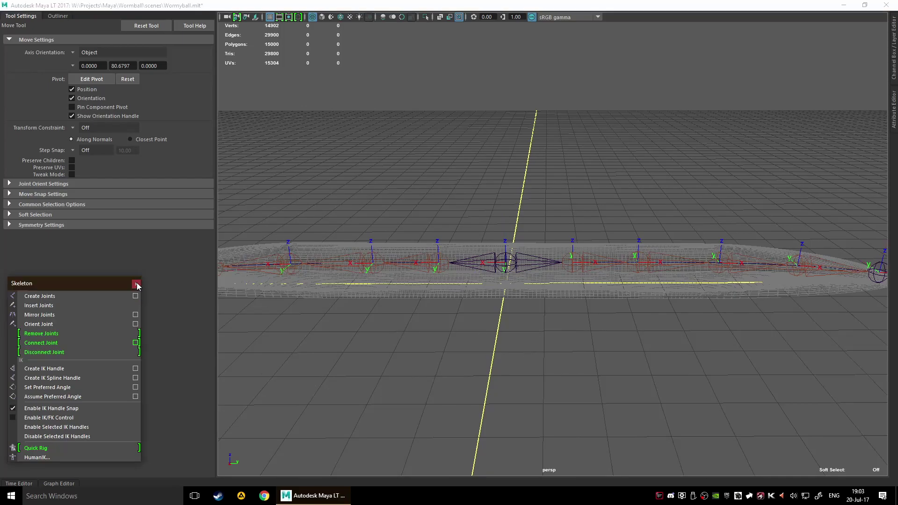
left_click(135, 283)
left_click(31, 18)
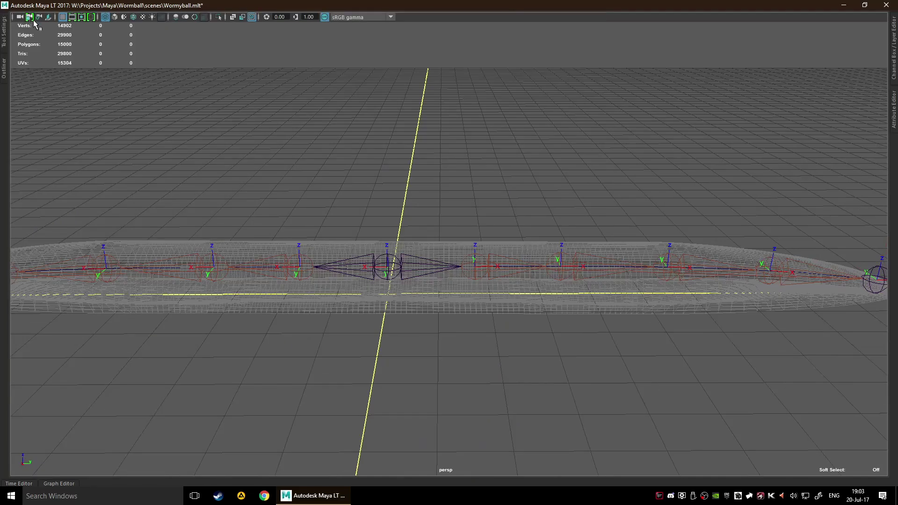
Select the Central joint in the middle of the worm's skeleton
scroll(251, 342, "down", 3)
middle_click_drag(300, 312, 397, 275, "alt")
left_click_drag(455, 288, 421, 308, "alt")
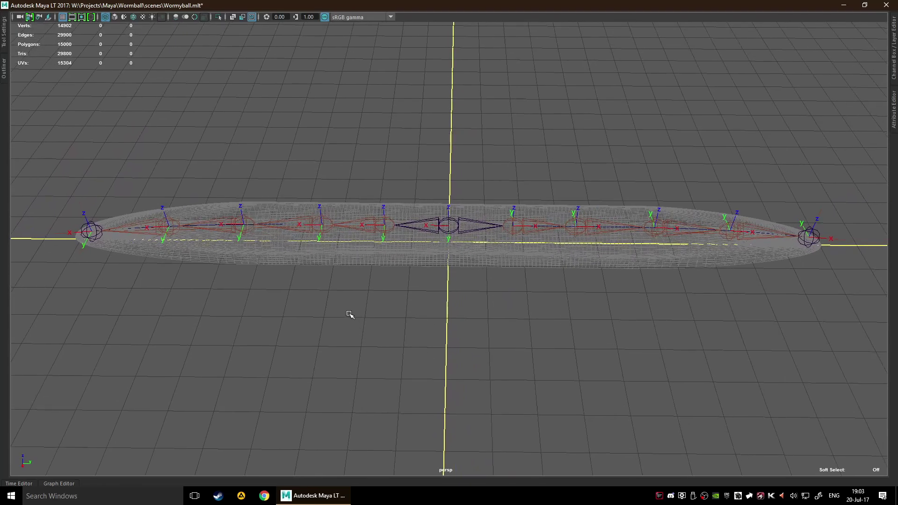
scroll(407, 310, "up", 5)
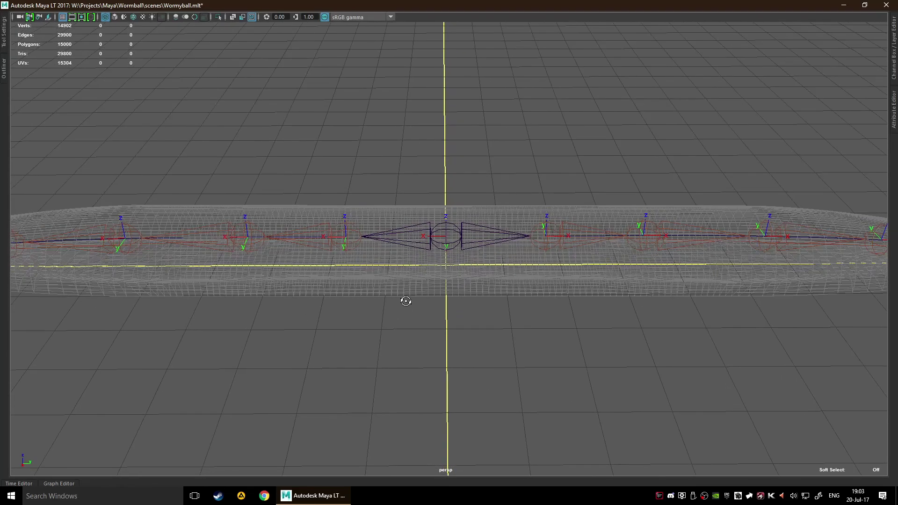
left_click(451, 245)
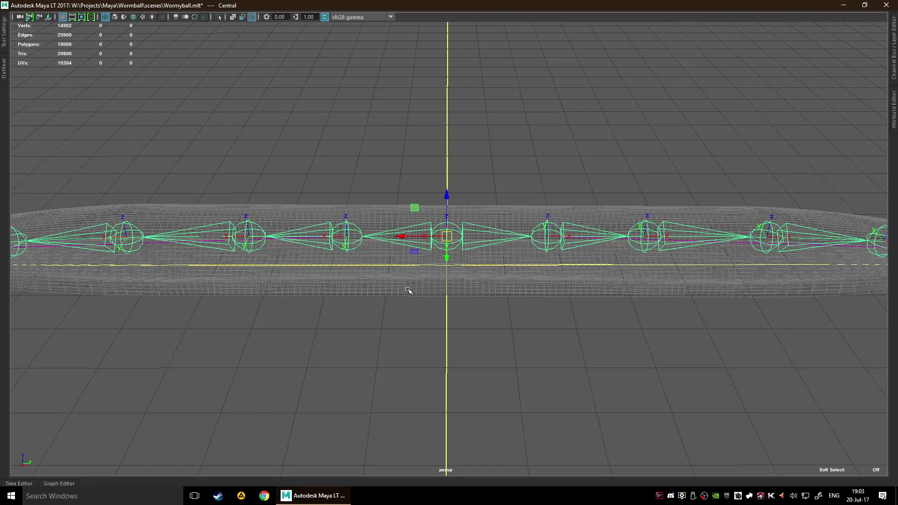
Raise the Central joint vertically so the whole joint chain is lifted above the worm mesh
scroll(408, 292, "down", 3)
left_click_drag(400, 330, 421, 299, "alt")
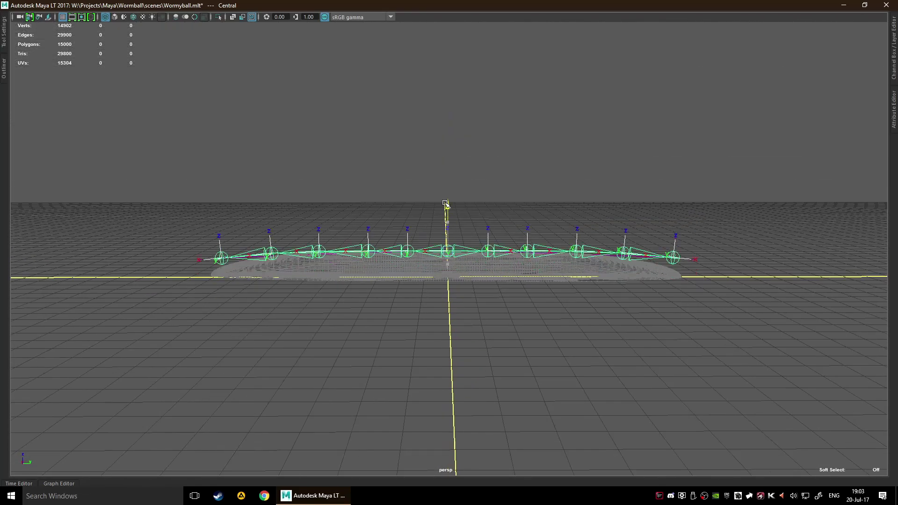
left_click_drag(447, 213, 446, 104)
left_click_drag(529, 229, 511, 301, "alt")
left_click_drag(436, 170, 439, 208)
key("ctrl+z")
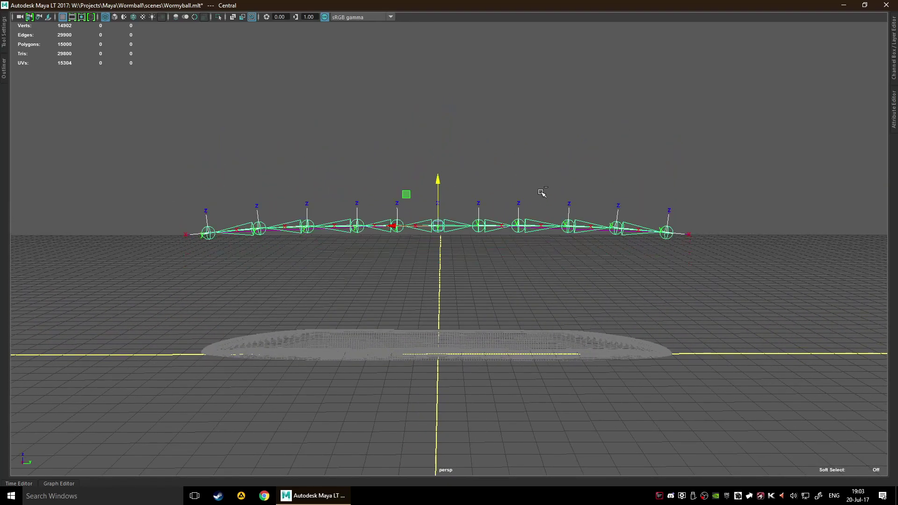
key("ctrl+z")
left_click_drag(437, 298, 417, 206)
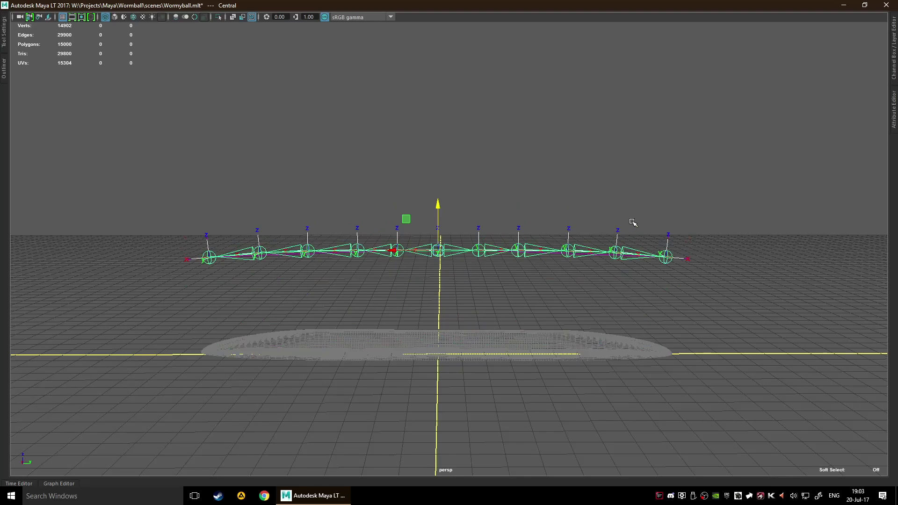
scroll(541, 343, "up", 5)
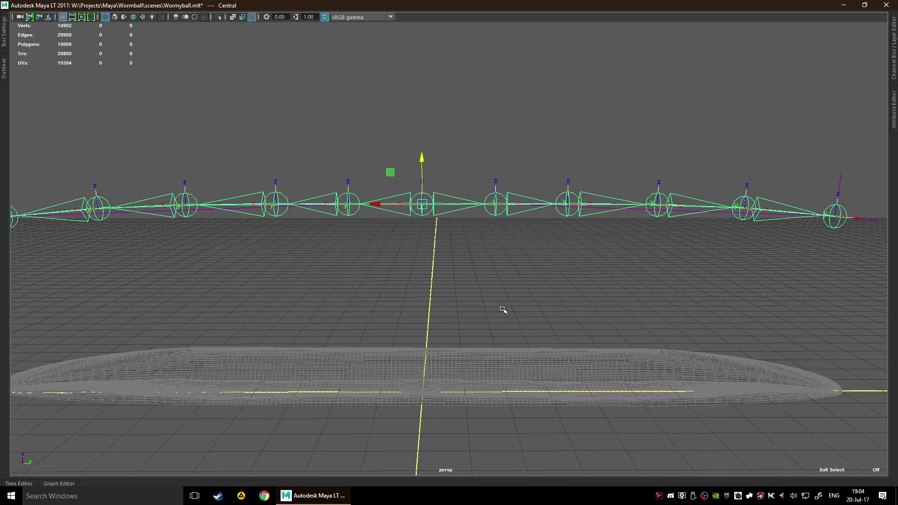
Switch to component selection and lower the first control vertices of both IK spline curves, beside the Central joint
key("F8")
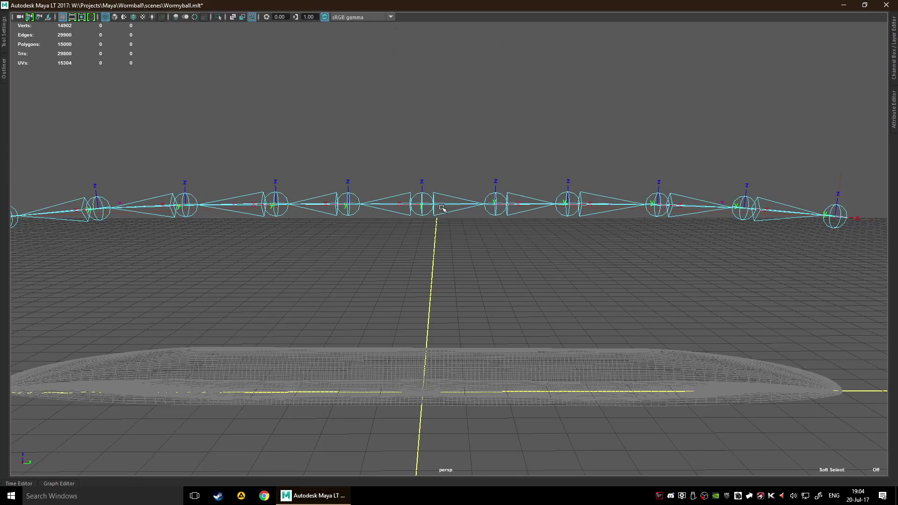
left_click_drag(482, 163, 533, 256)
left_click_drag(300, 142, 370, 235)
left_click_drag(421, 157, 421, 200)
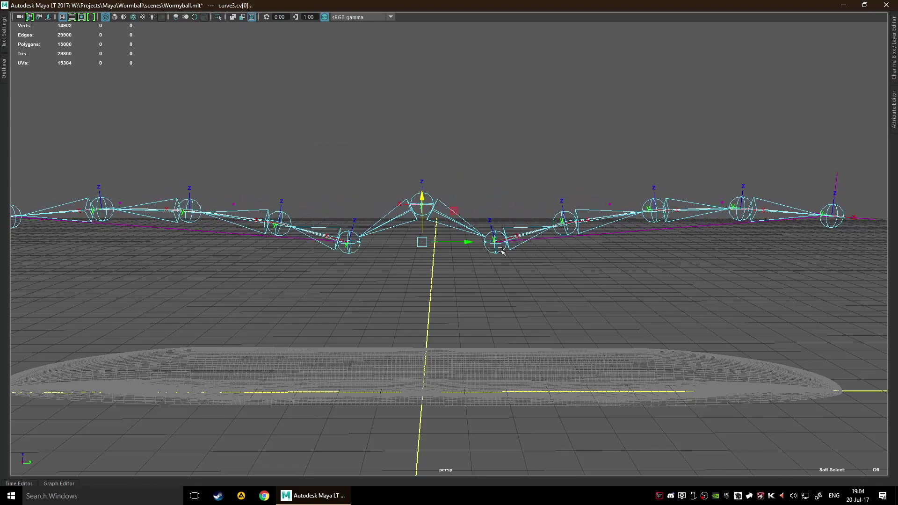
Examine how both halves of the joint chain follow their spline curves, from the Central joint out to the tips
scroll(554, 289, "down", 3)
scroll(593, 285, "up", 4)
middle_click_drag(652, 273, 480, 290, "alt")
left_click_drag(480, 290, 514, 295, "alt")
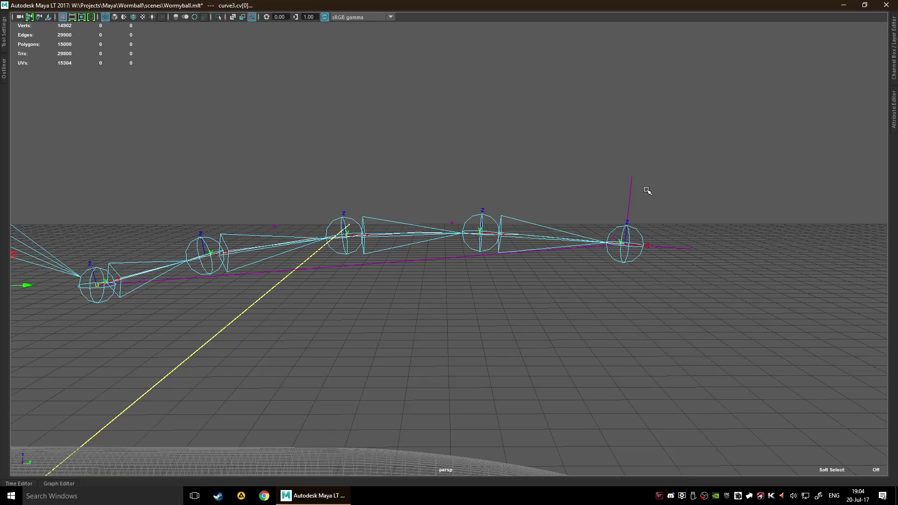
middle_click_drag(242, 264, 363, 208, "alt")
right_click_drag(347, 198, 462, 171, "alt")
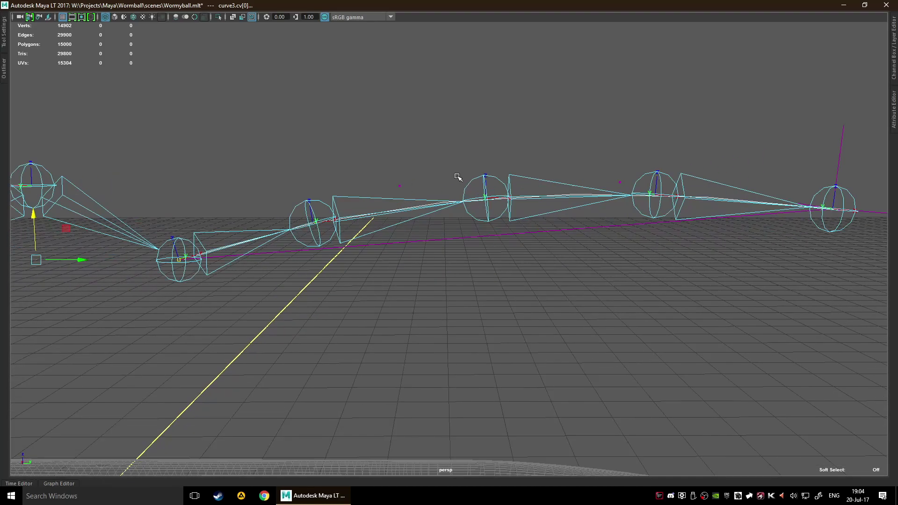
middle_click_drag(288, 203, 420, 207, "alt")
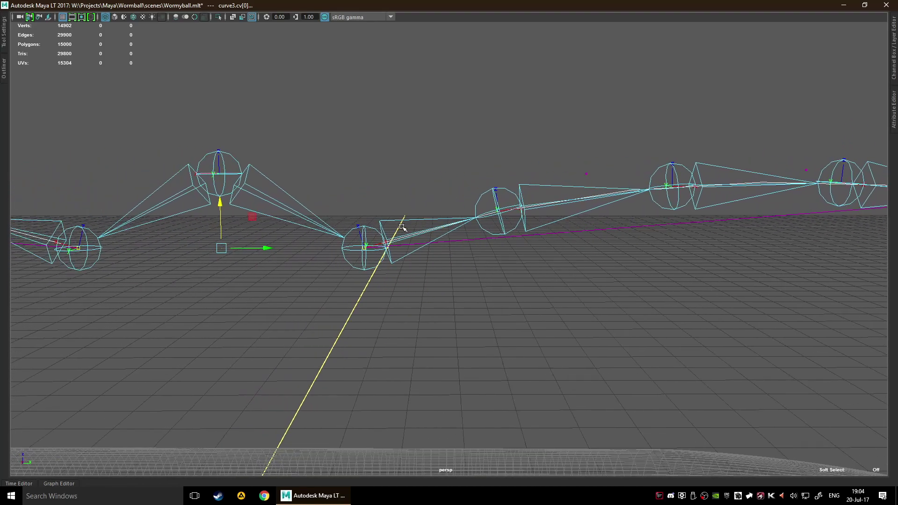
middle_click_drag(322, 191, 553, 195, "alt")
mouse_move(266, 197)
middle_mouse_down("alt")
mouse_move(406, 184)
mouse_move(253, 187)
middle_mouse_up("alt")
scroll(146, 200, "down", 5)
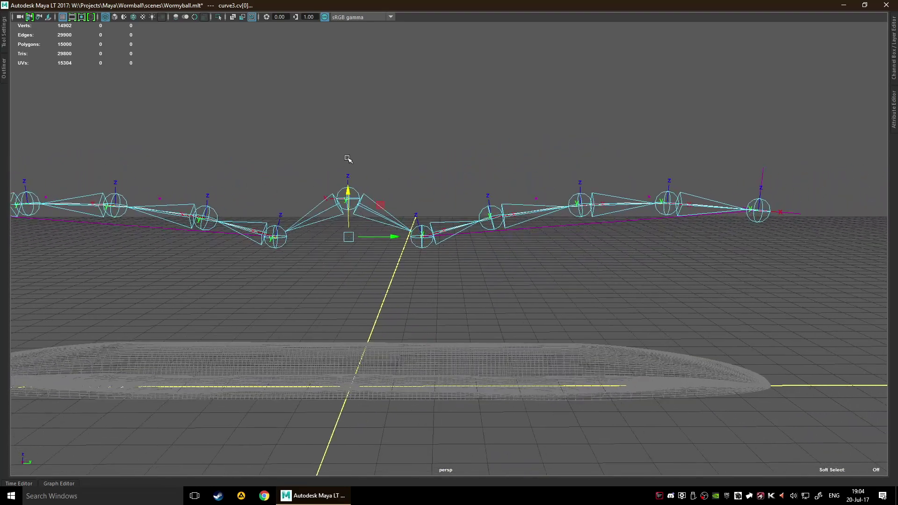
middle_click_drag(752, 185, 551, 207, "alt")
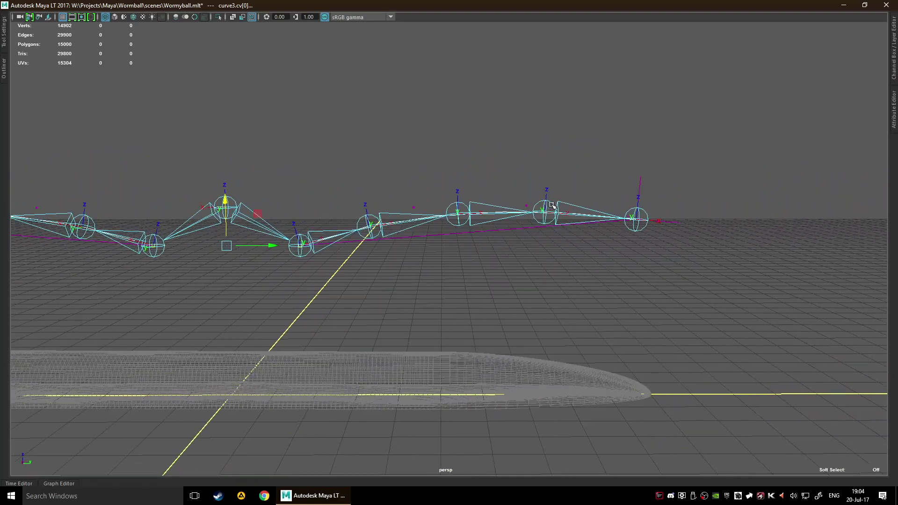
middle_click_drag(497, 169, 601, 161, "alt")
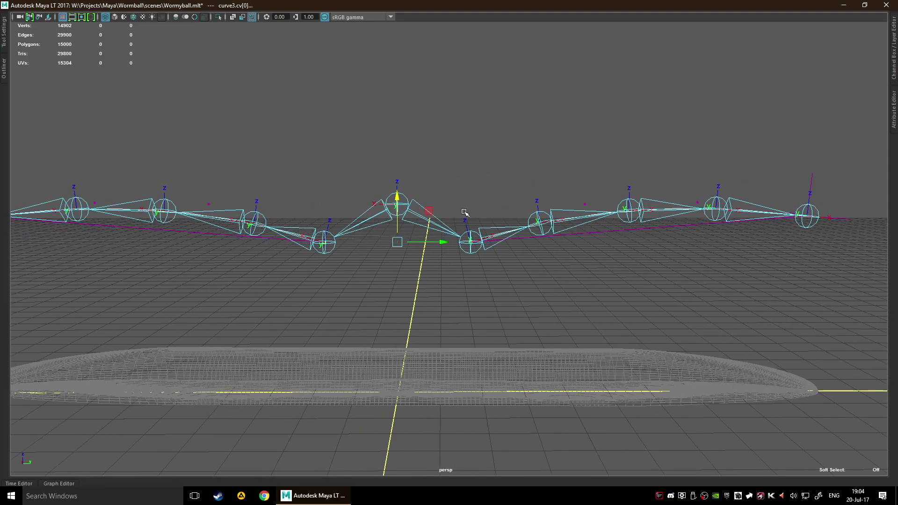
scroll(438, 195, "down", 3)
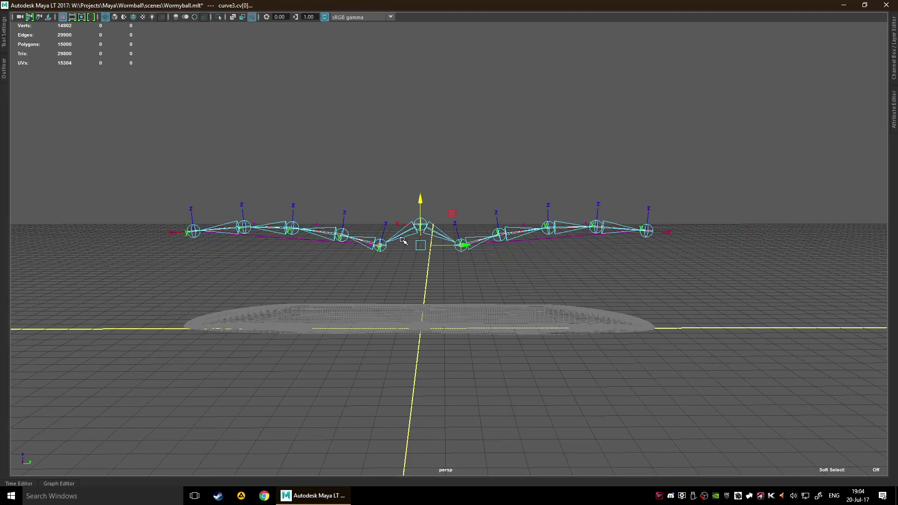
scroll(359, 237, "up", 3)
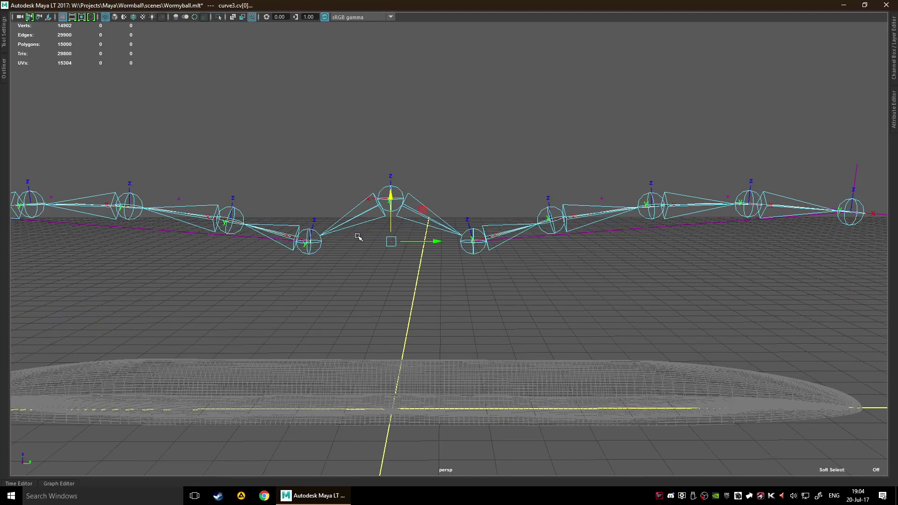
Raise the two innermost curve control vertices slightly and scale them closer together toward the Central joint
middle_click_drag(358, 237, 406, 235, "alt")
left_click_drag(429, 196, 430, 189)
key("r")
left_click_drag(469, 234, 456, 232)
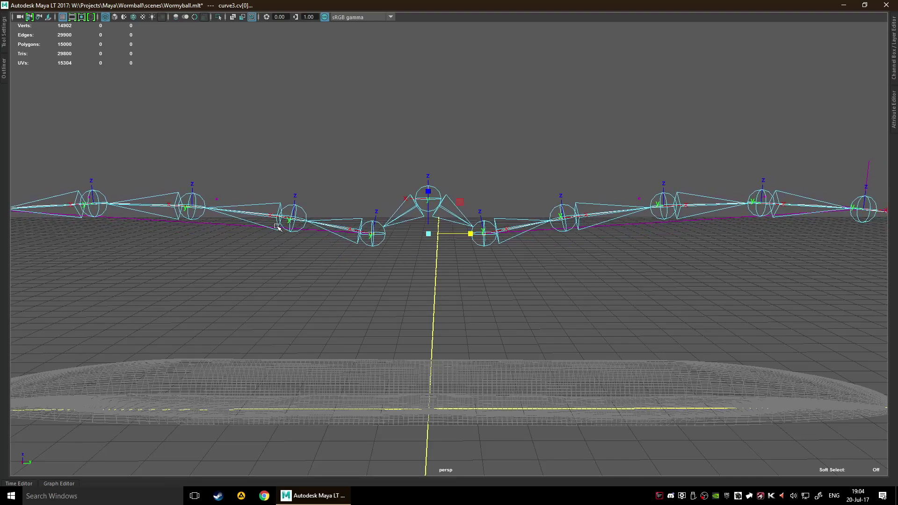
Select the second control vertex of each spline curve, lower the pair and bring the two closer together
left_click(217, 199)
left_click(639, 199, "shift")
key("w")
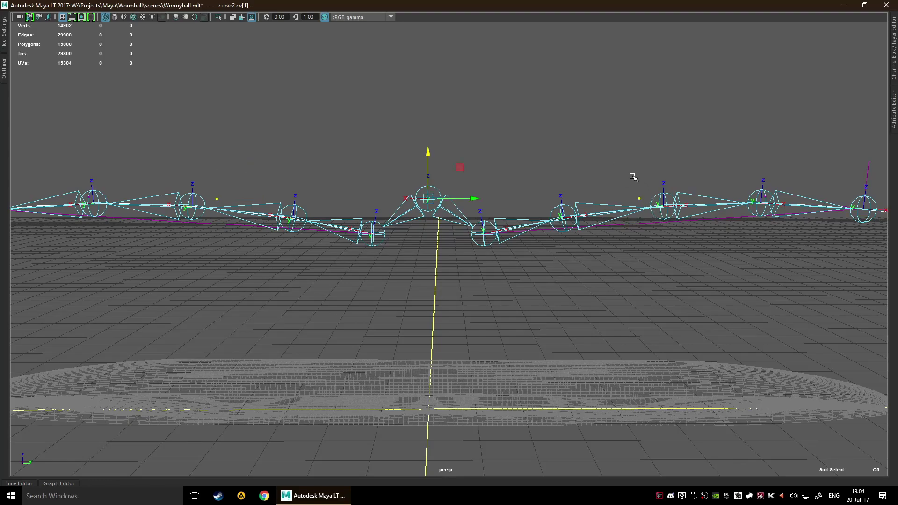
left_click_drag(428, 164, 433, 384)
left_click_drag(464, 412, 410, 419)
Select the third control vertex of each spline curve and move the pair down below the worm mesh
scroll(455, 364, "down", 2)
left_click_drag(644, 194, 682, 230)
left_click_drag(182, 198, 235, 230, "shift")
left_click_drag(437, 186, 440, 383)
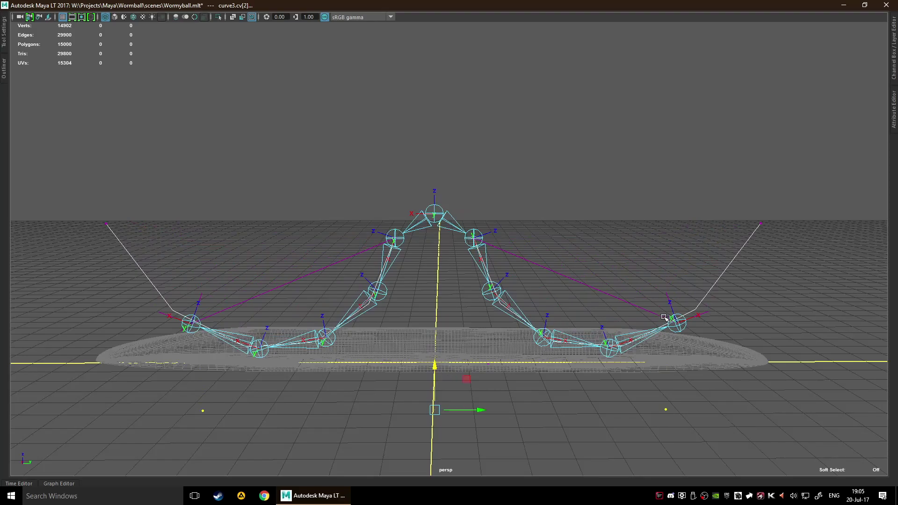
Select the end control vertices of both spline curves and lower them to the level of the worm mesh
scroll(636, 368, "down", 2)
middle_click_drag(636, 373, 528, 325, "alt")
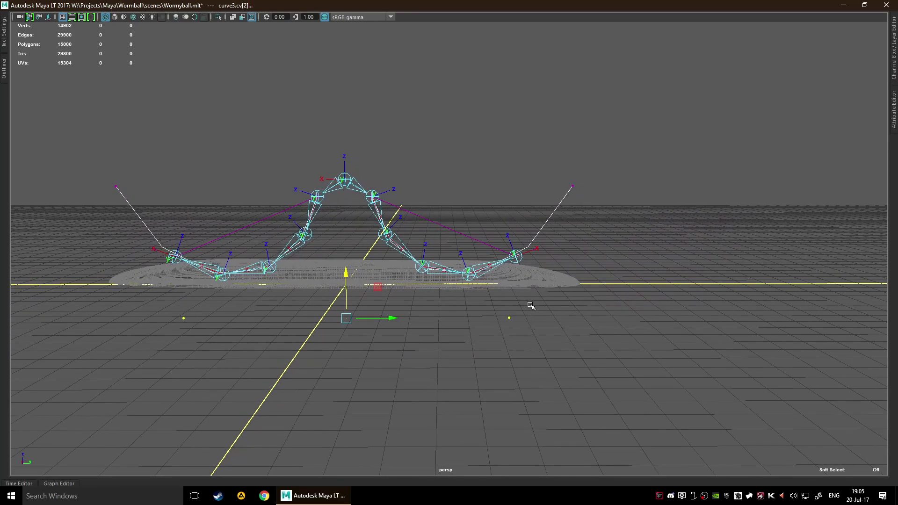
left_click_drag(542, 151, 585, 196)
left_click_drag(89, 164, 218, 226, "shift")
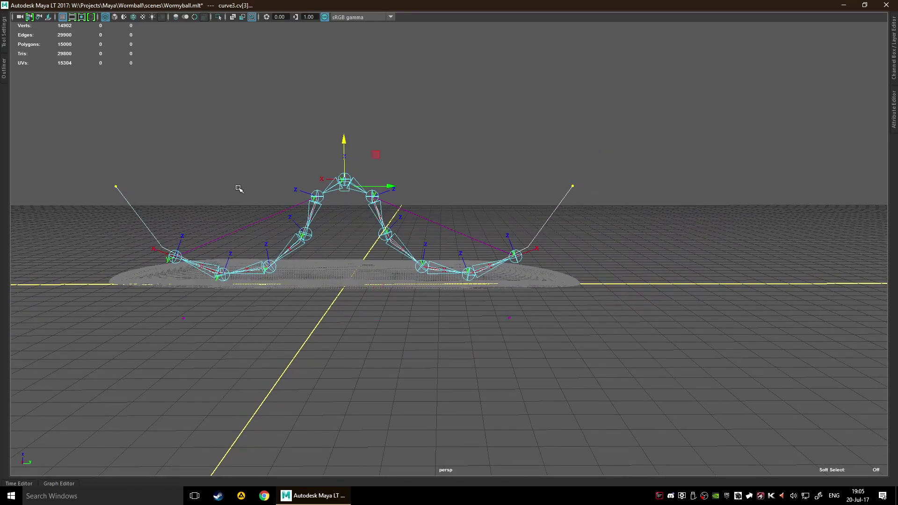
left_click_drag(347, 142, 360, 208)
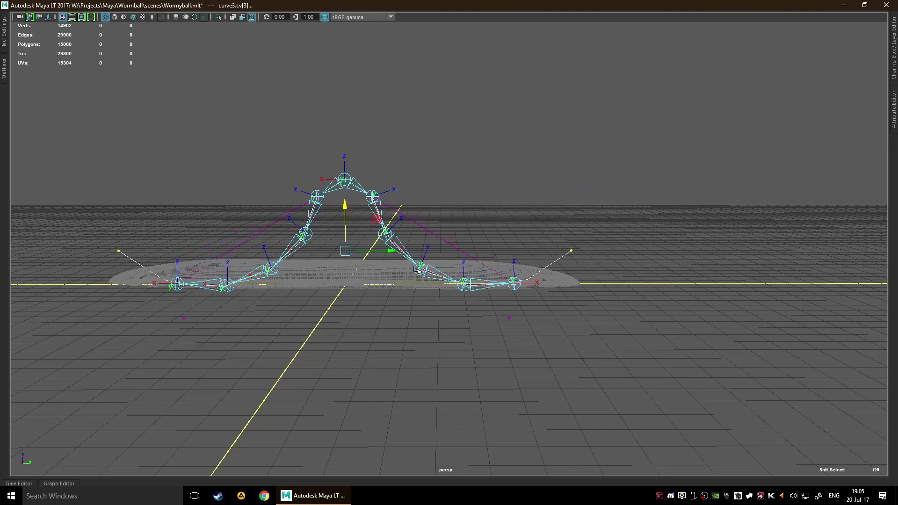
middle_click_drag(341, 294, 376, 286, "alt")
key("r")
mouse_move(423, 243)
left_mouse_down()
mouse_move(402, 241)
mouse_move(423, 257)
left_mouse_up()
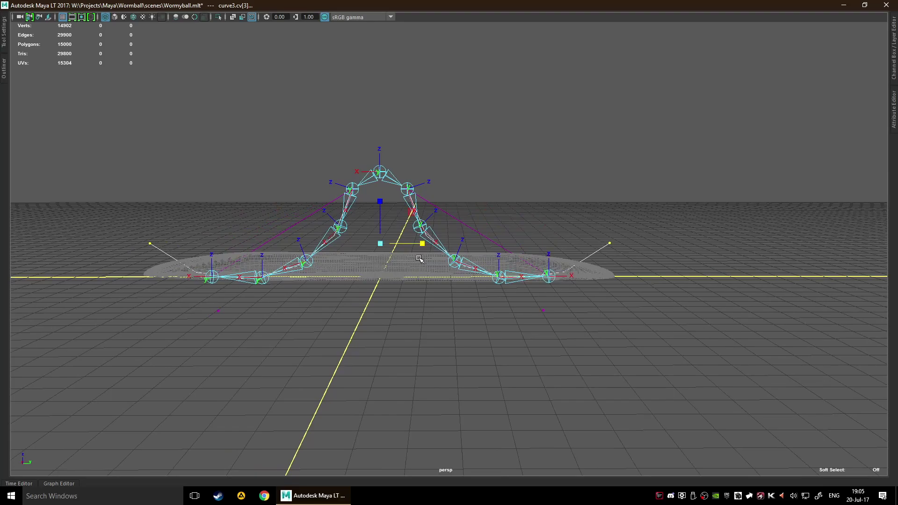
left_click_drag(380, 202, 390, 228)
Reselect the third control vertices of both curves and raise them slightly to flatten the arch's feet
left_click(545, 309)
left_click_drag(195, 306, 268, 336)
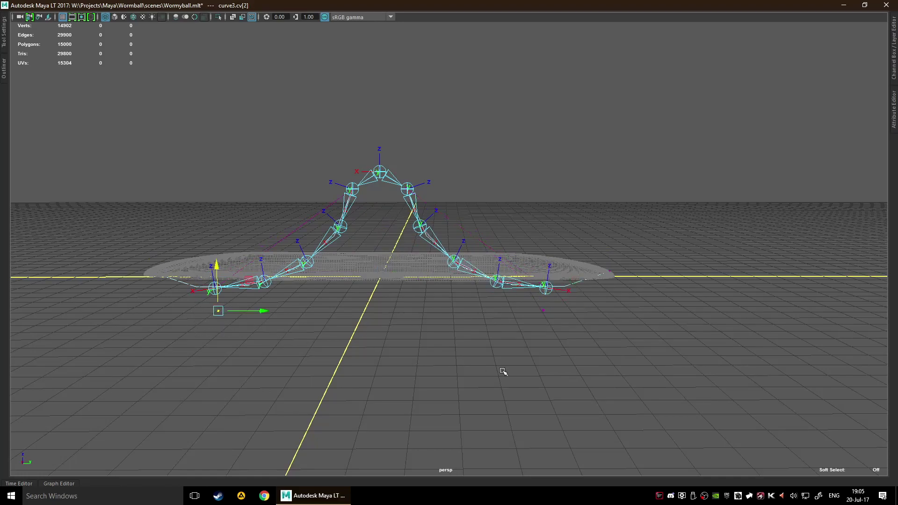
left_click_drag(576, 326, 501, 308, "shift")
left_click_drag(380, 265, 378, 239)
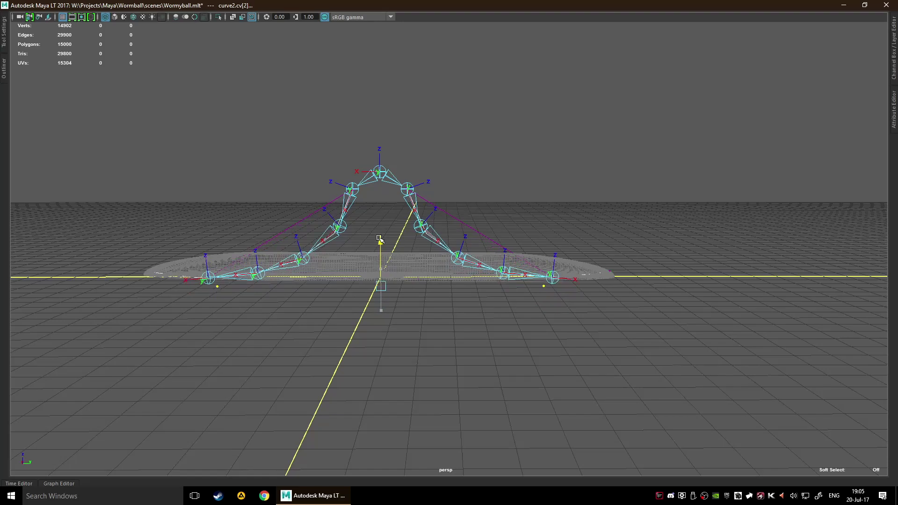
Inspect the arched joint chain from several angles, close up and as a whole
left_click_drag(521, 327, 333, 327, "alt")
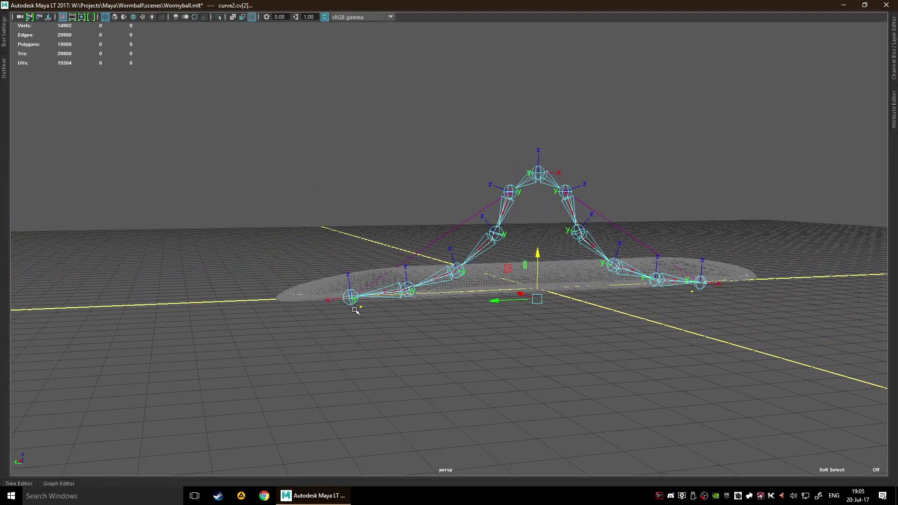
scroll(491, 257, "up", 8)
left_click_drag(498, 248, 674, 275, "alt")
scroll(678, 262, "down", 8)
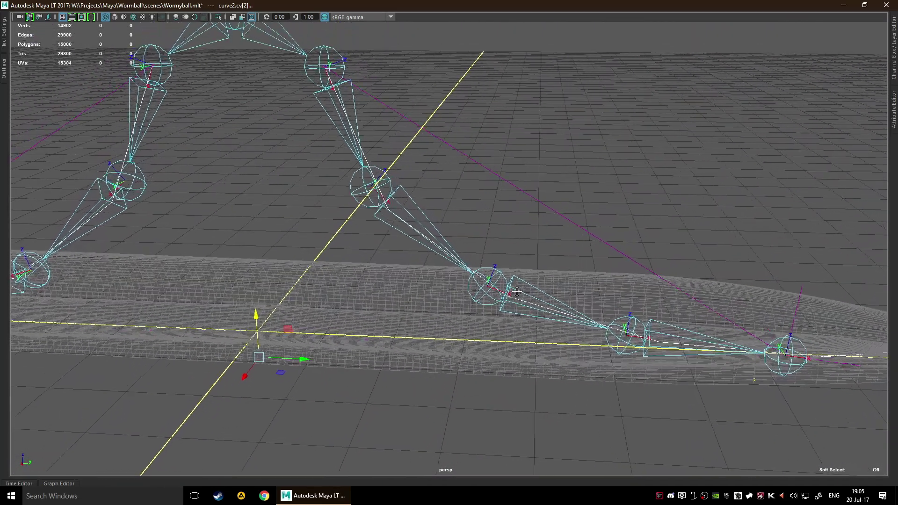
middle_click_drag(242, 249, 464, 225, "alt")
scroll(465, 225, "down", 6)
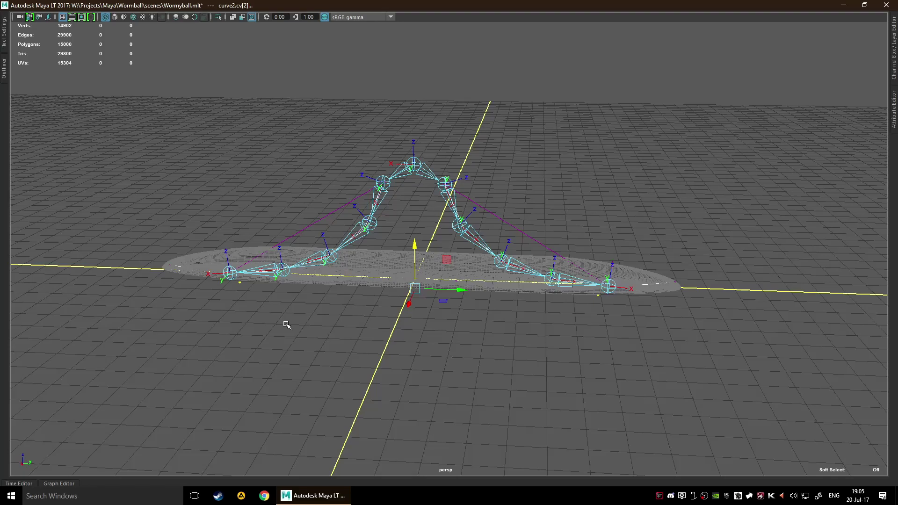
left_click_drag(411, 341, 405, 313, "alt")
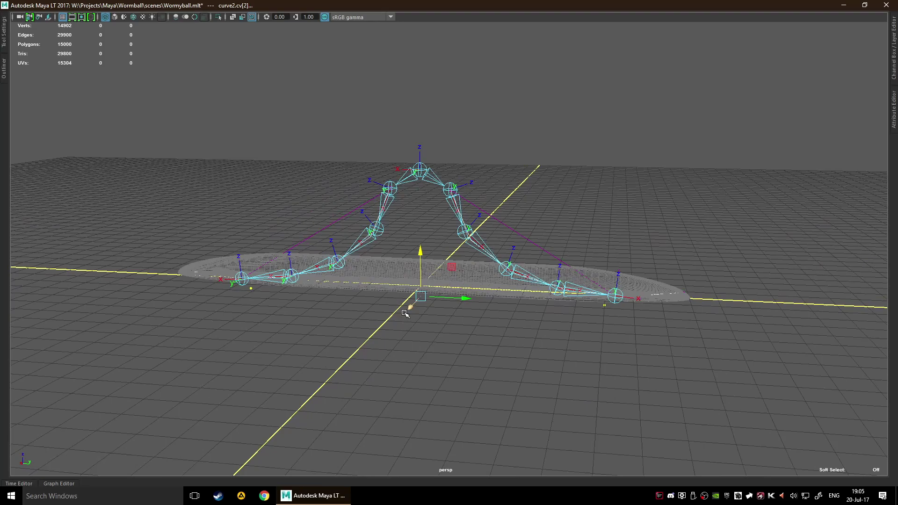
Undo all the spline control-vertex edits and the lift of the Central joint above the worm mesh
key("ctrl+z")
key("ctrl+z")
key("ctrl+z")
key("ctrl+z")
key("ctrl+z")
key("ctrl+z")
key("ctrl+z")
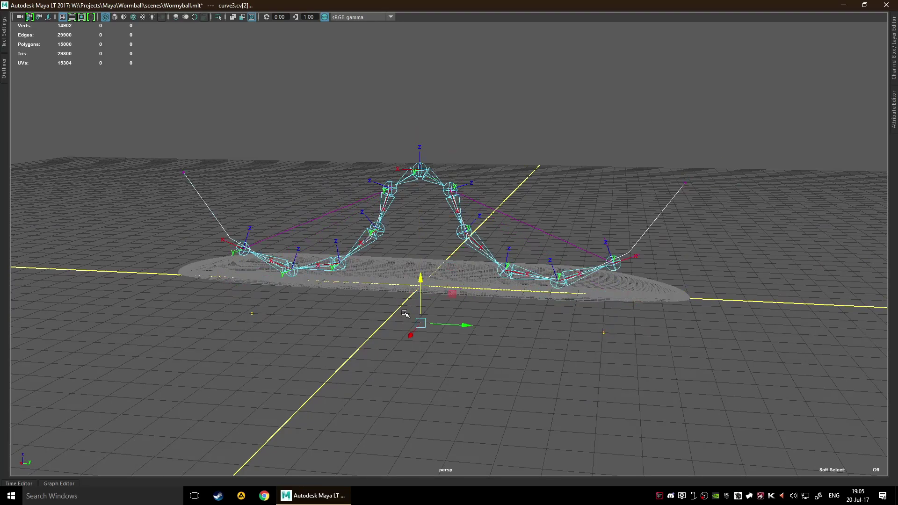
key("ctrl+z")
key("ctrl+z")
key("ctrl+z")
key("ctrl+z")
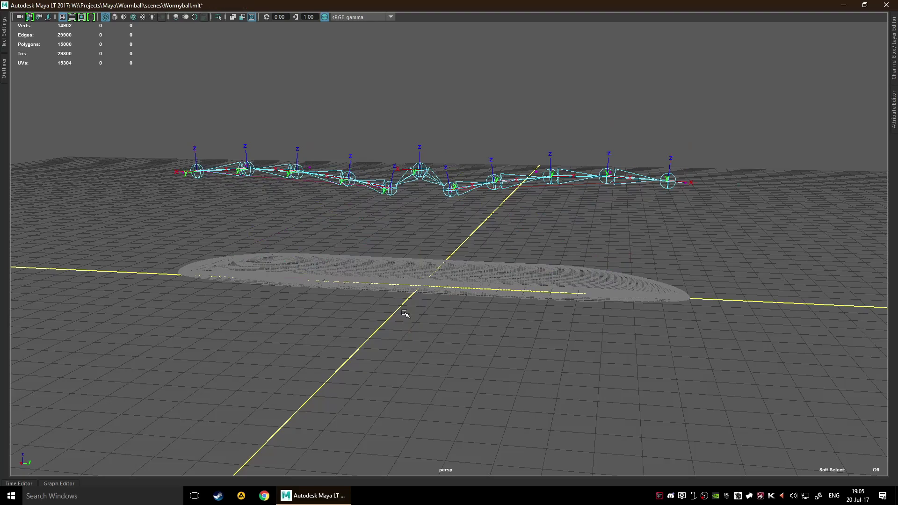
key("ctrl+z")
key("ctrl+z")
key("ctrl+z")
key("ctrl+z")
key("ctrl+z")
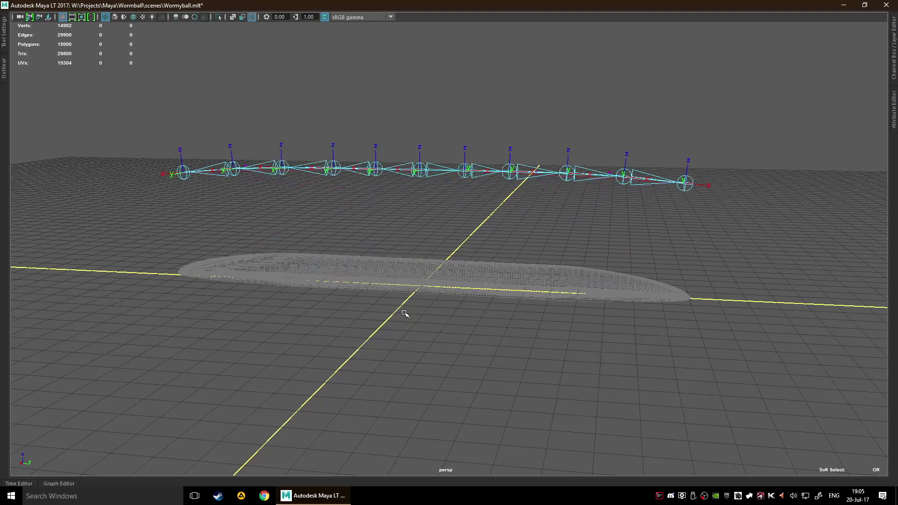
key("ctrl+z")
key("ctrl+z")
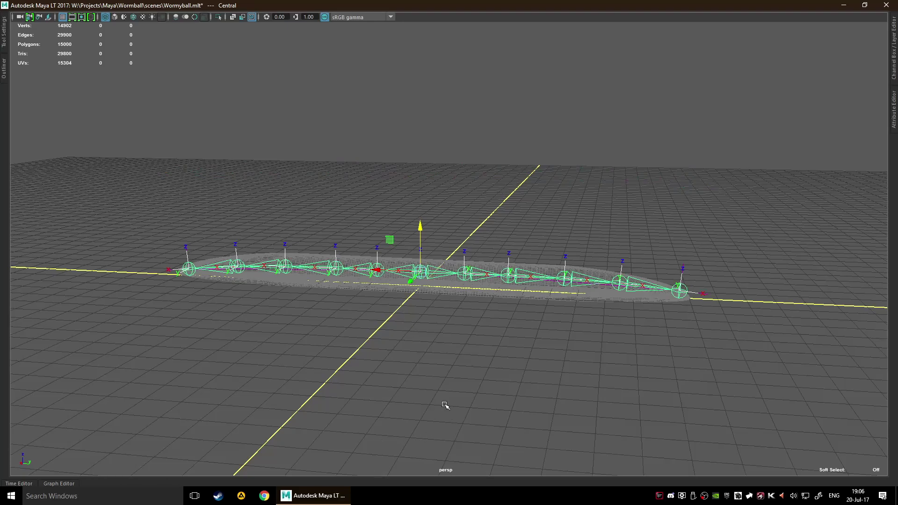
left_click_drag(358, 386, 430, 354, "alt")
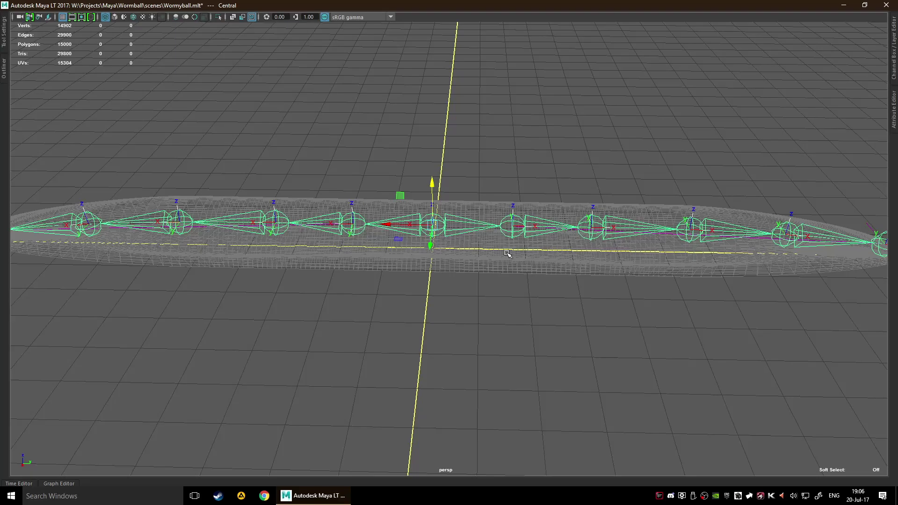
Tear off the Deform command list as a floating window and place it over the viewport's lower corner
key("space")
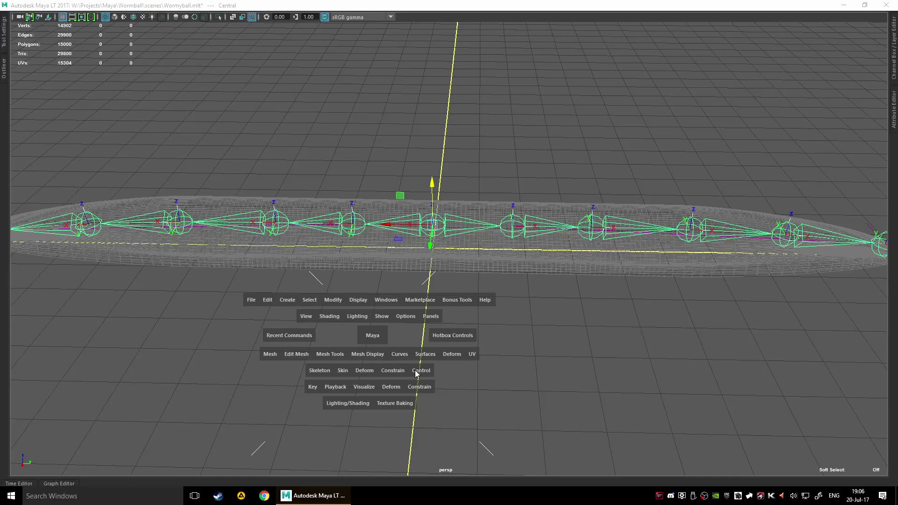
left_click(364, 370)
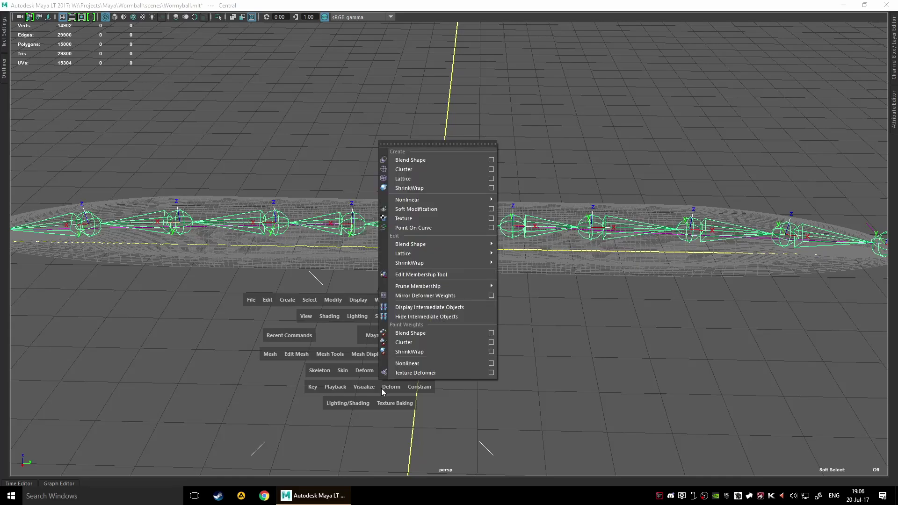
left_click(429, 143)
left_click_drag(425, 135, 61, 244)
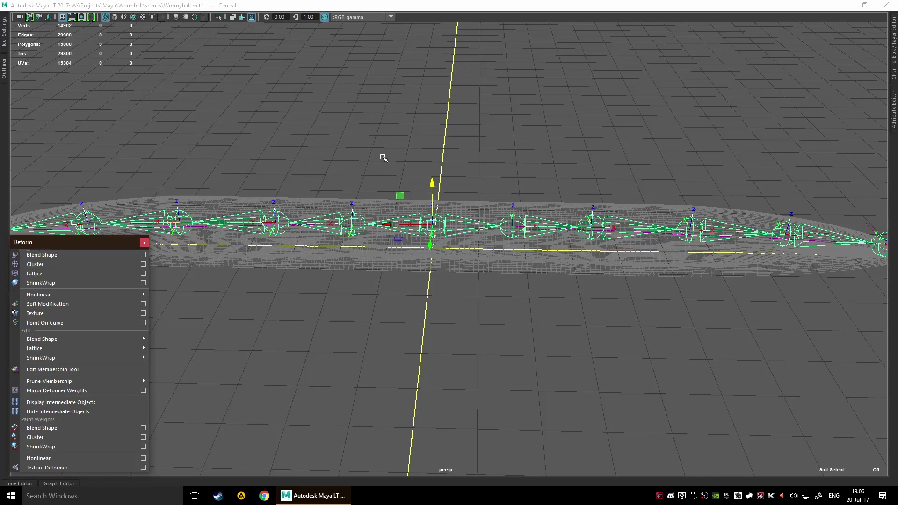
scroll(371, 146, "up", 5)
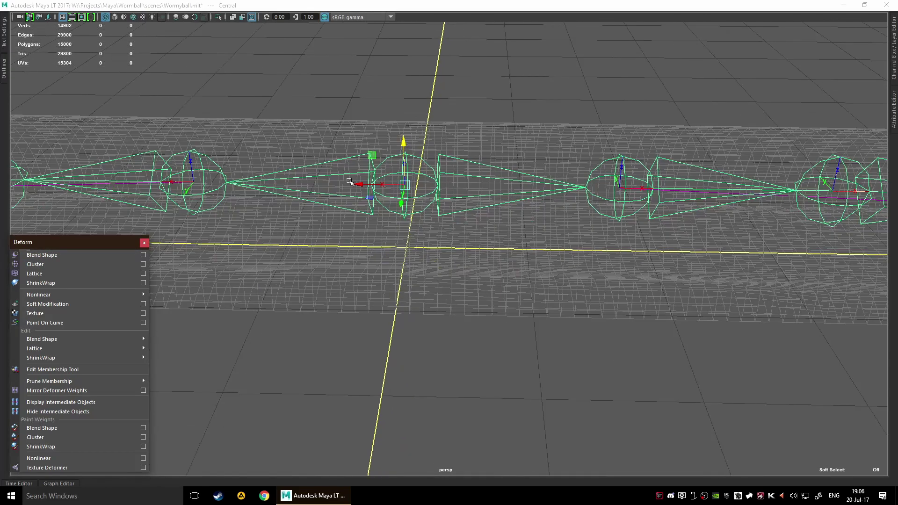
scroll(498, 204, "down", 3)
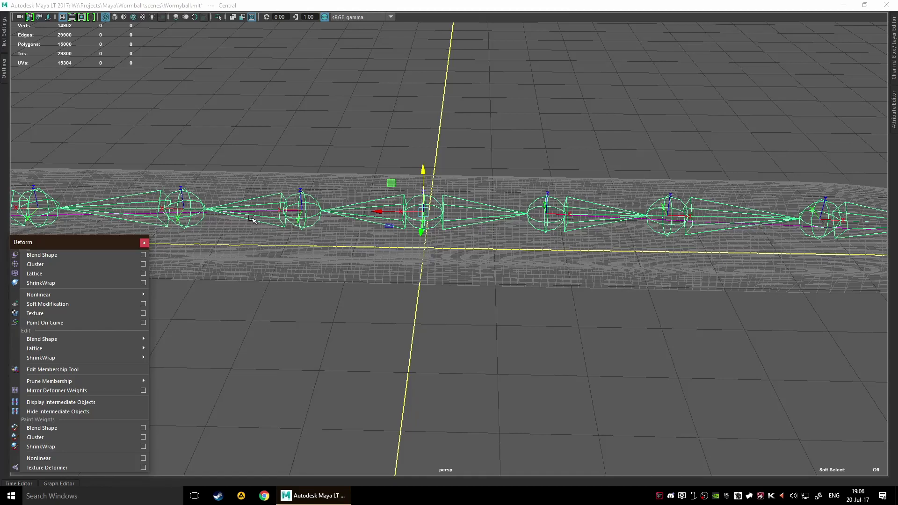
Hide all joints in the perspective viewport so the spline curves are exposed
key("space")
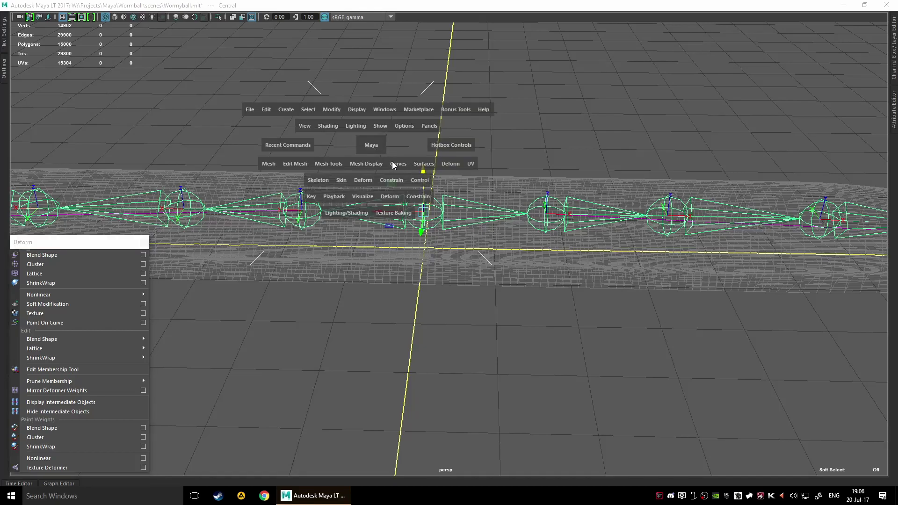
left_click(382, 125)
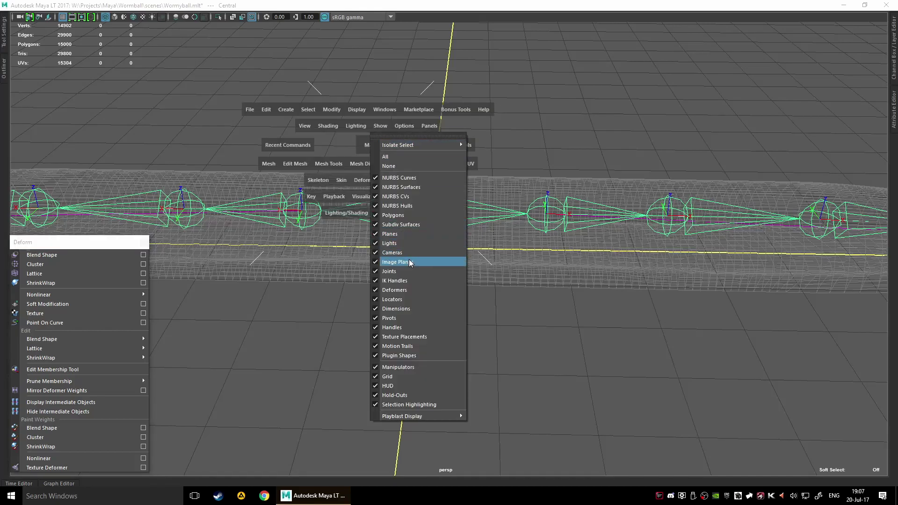
left_click(410, 272)
scroll(488, 285, "up", 4)
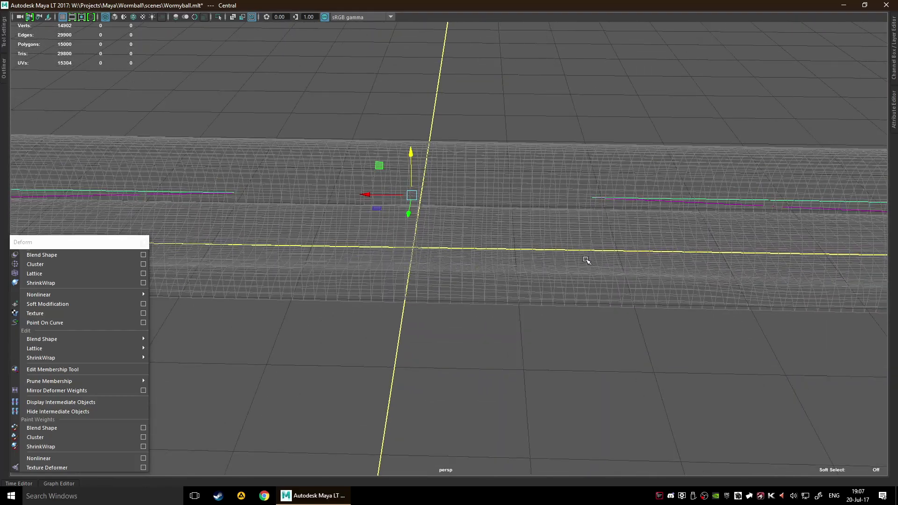
scroll(589, 263, "down", 1)
mouse_move(589, 262)
left_mouse_down("alt")
mouse_move(575, 251)
mouse_move(587, 250)
left_mouse_up("alt")
Turn off the visibility of the Player display layer to hide the worm mesh
left_click(894, 99)
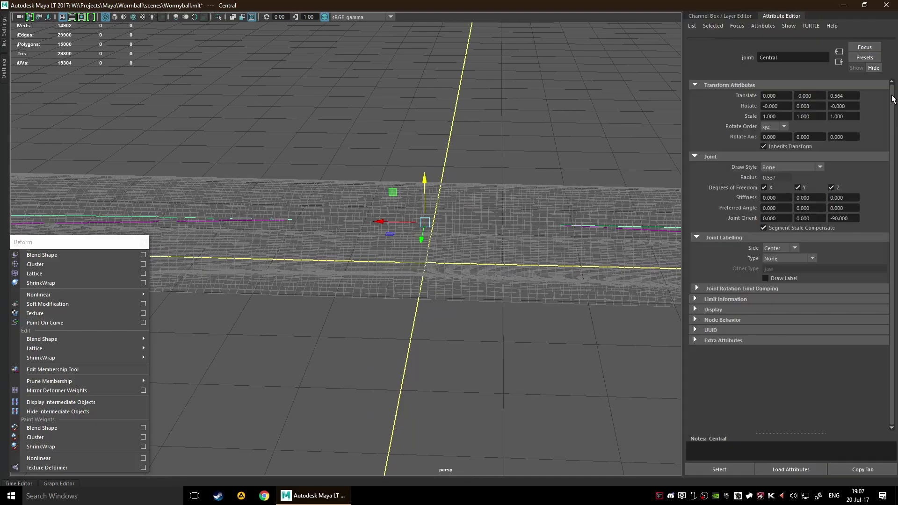
key("ctrl+a")
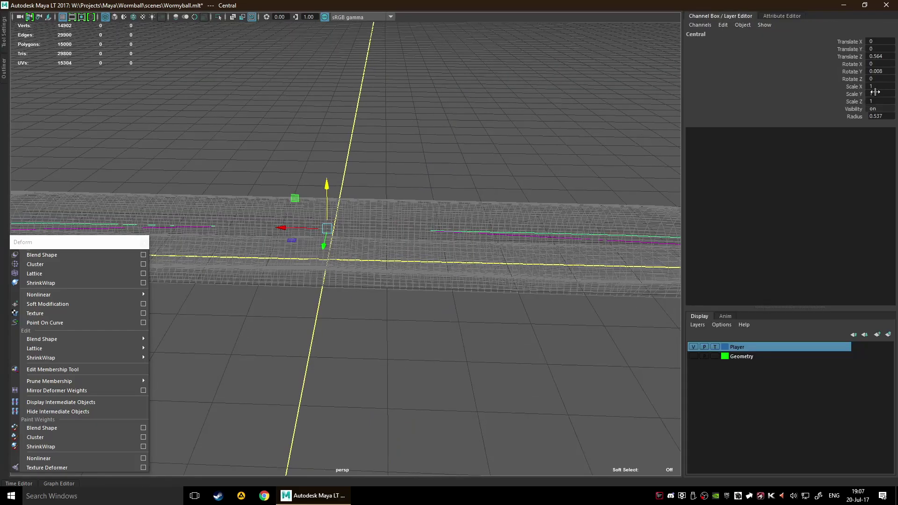
left_click(694, 346)
left_click(734, 16)
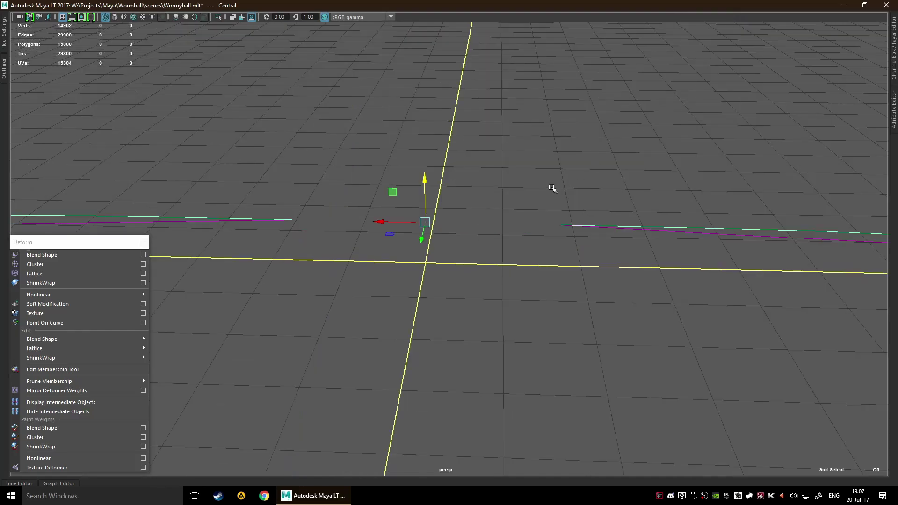
Create a cluster on curve2's first control vertex, the one nearest the Central joint
middle_click_drag(532, 213, 576, 162, "alt")
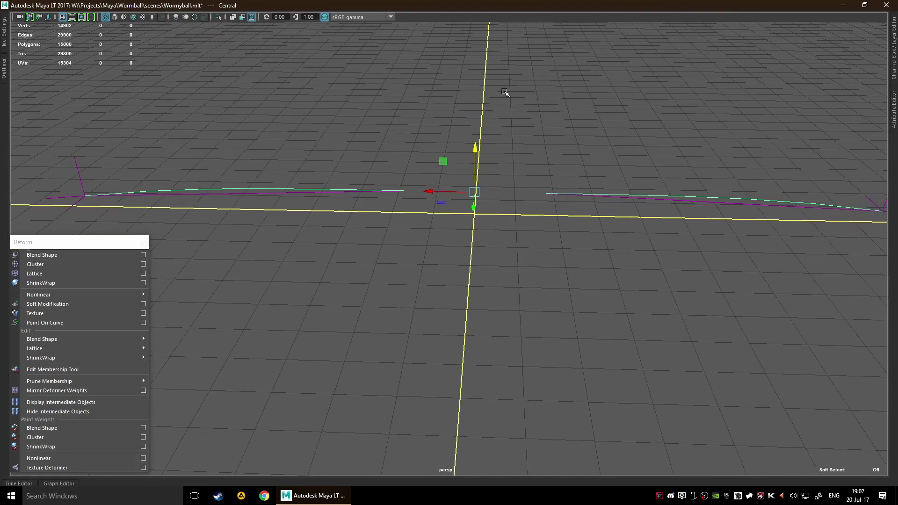
middle_click_drag(627, 276, 451, 281, "alt")
key("F9")
middle_click_drag(451, 223, 470, 231, "alt")
middle_click_drag(395, 210, 449, 211, "alt")
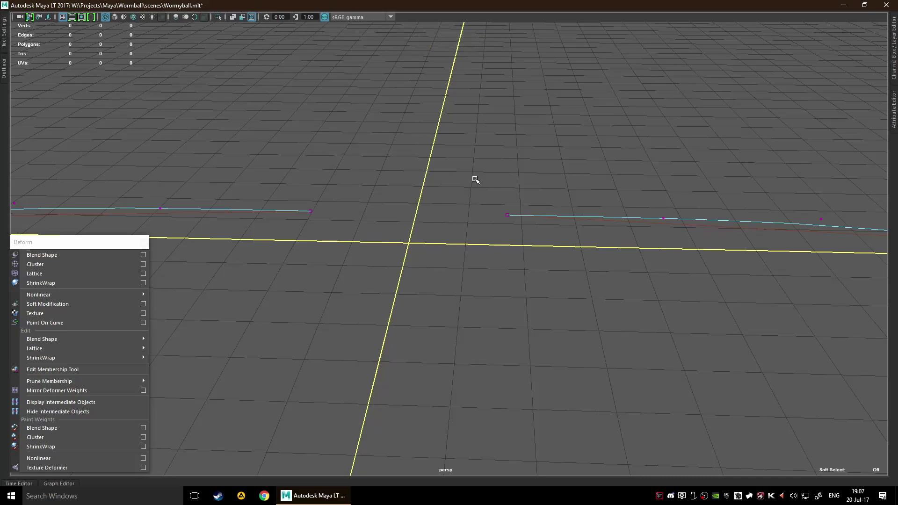
left_click_drag(476, 179, 545, 279)
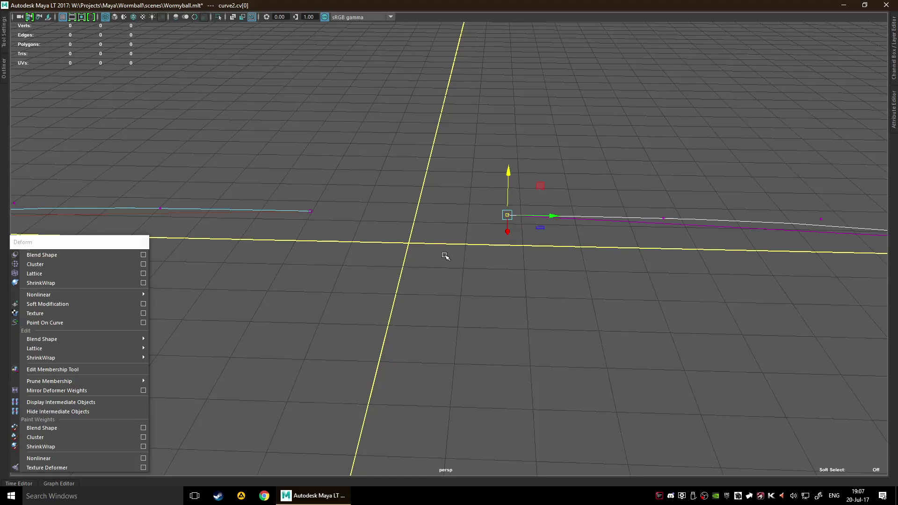
left_click(122, 265)
Try to pick the new cluster in the viewport and raise it, and undo the attempt
middle_click_drag(464, 282, 467, 324, "alt")
left_click(488, 314)
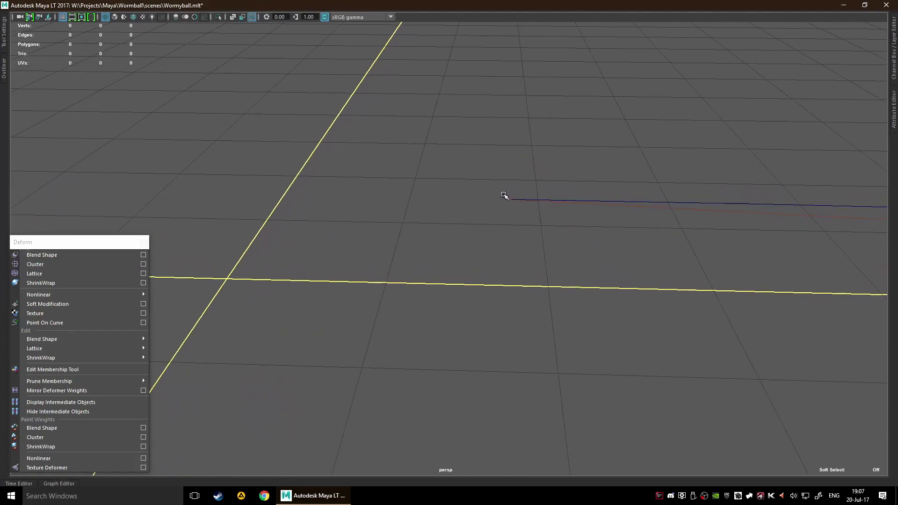
left_click_drag(487, 184, 510, 209)
left_click(505, 197)
left_click_drag(512, 163, 512, 114)
left_click_drag(493, 182, 520, 203)
key("ctrl+z")
key("ctrl+z")
left_click(543, 398)
scroll(553, 385, "down", 3)
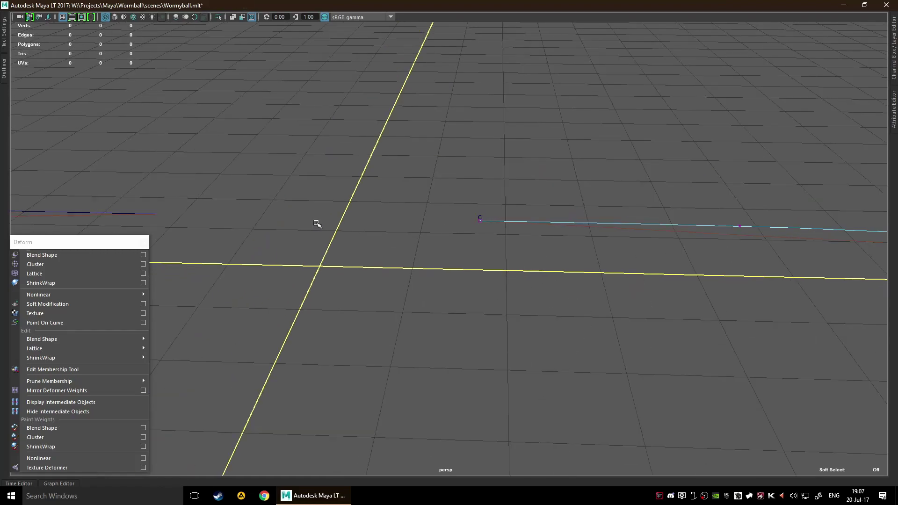
Select cluster1Handle, raise it as a test of the curve's deformation, and undo the move
left_click(5, 70)
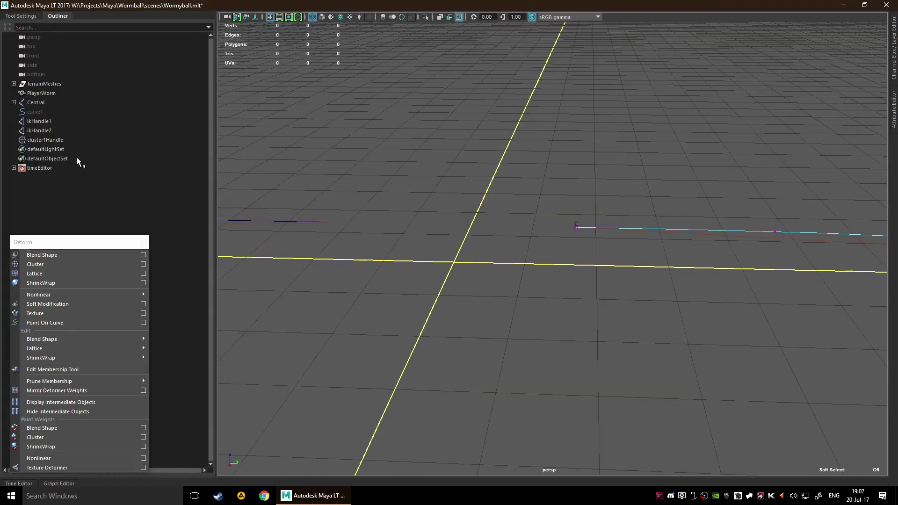
left_click(63, 143)
left_click_drag(578, 192, 578, 103)
key("ctrl+z")
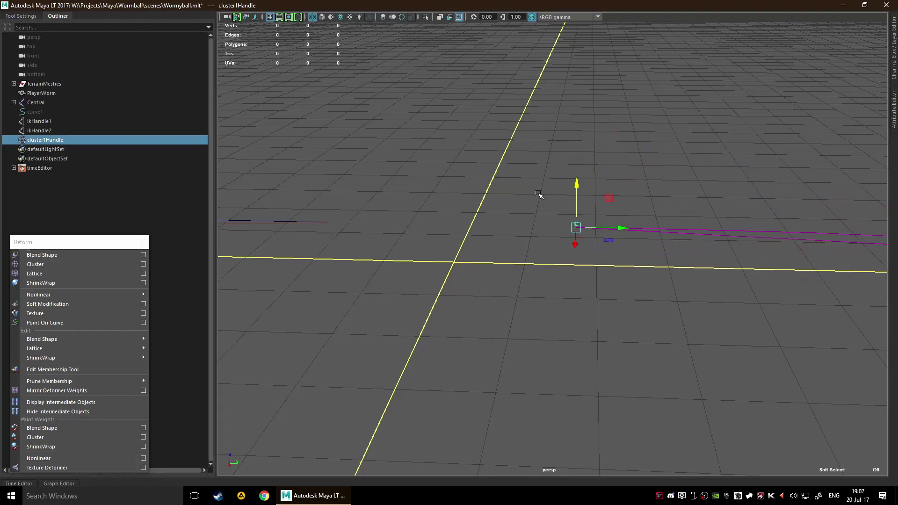
Set the Z origin of cluster1HandleShape to 2 to lift the handle's marker above the curve
left_click(51, 18)
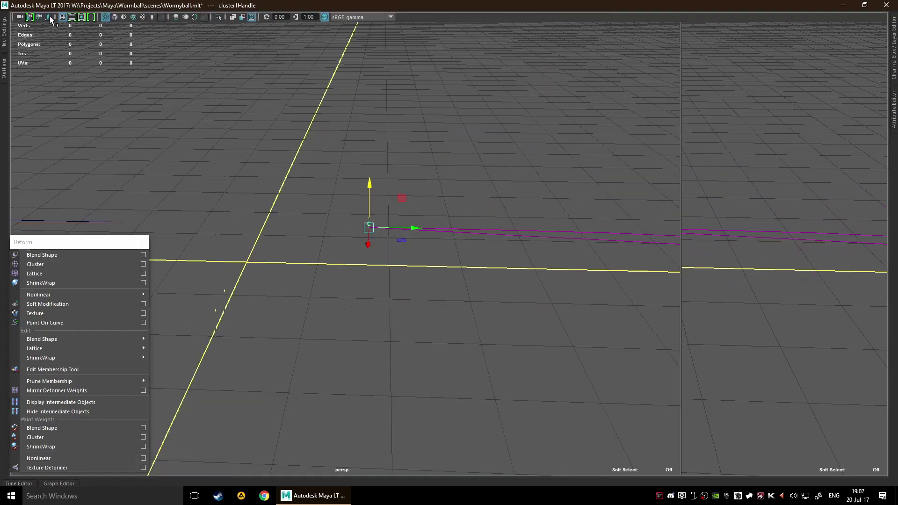
left_click(895, 111)
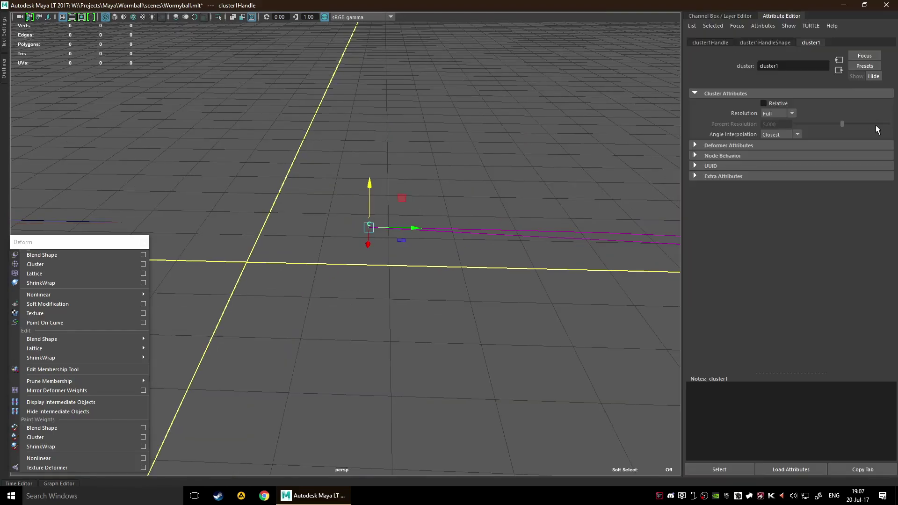
left_click(760, 42)
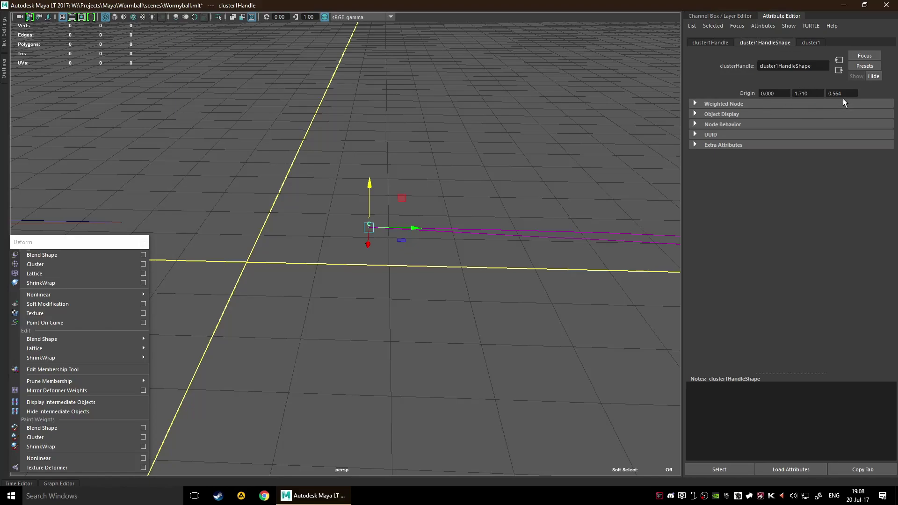
left_click_drag(848, 96, 703, 95)
scroll(538, 158, "down", 5)
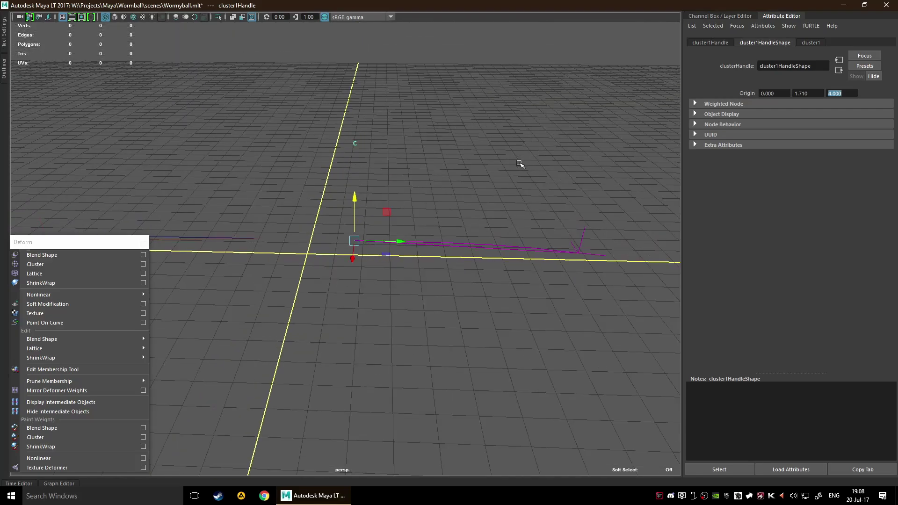
type("2")
key("Return")
Deselect the cluster handle and move the floating Deform window away from the viewport's corner
left_click_drag(515, 169, 505, 155, "alt")
left_click(481, 133)
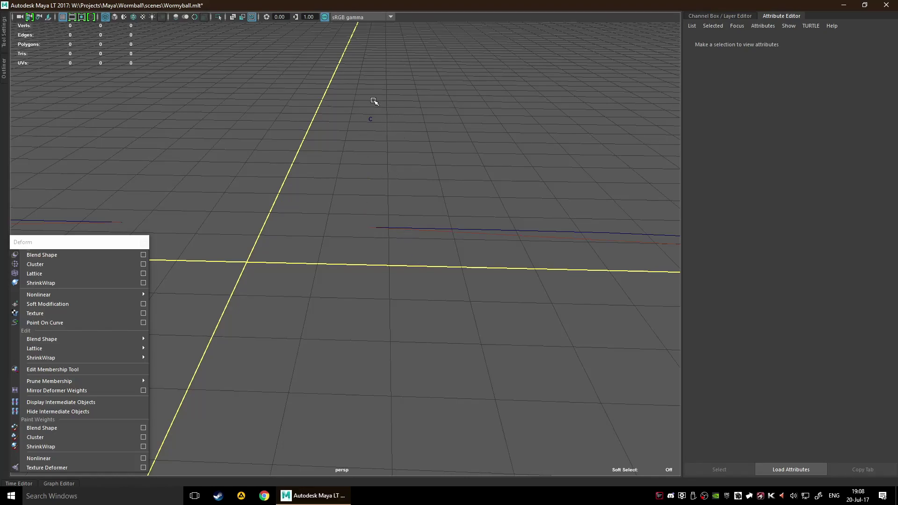
left_click_drag(363, 214, 389, 258)
left_click(352, 276)
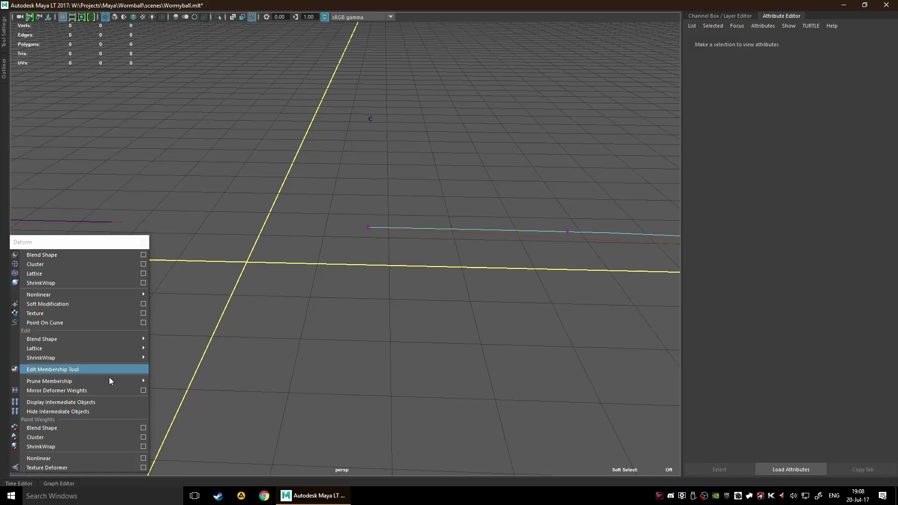
left_click(72, 243)
left_click_drag(88, 248, 214, 233)
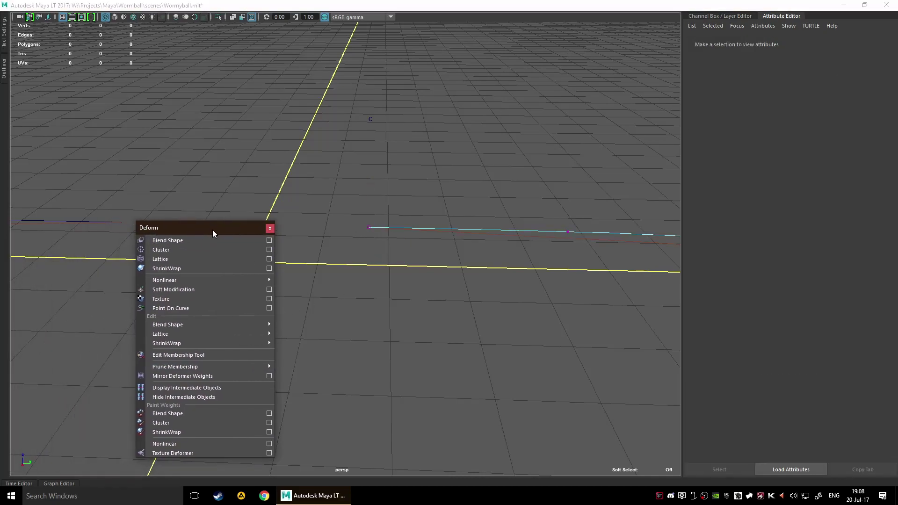
Reselect cluster1Handle, examine its raised marker relative to the curve from several angles, and clear the selection
left_click(4, 72)
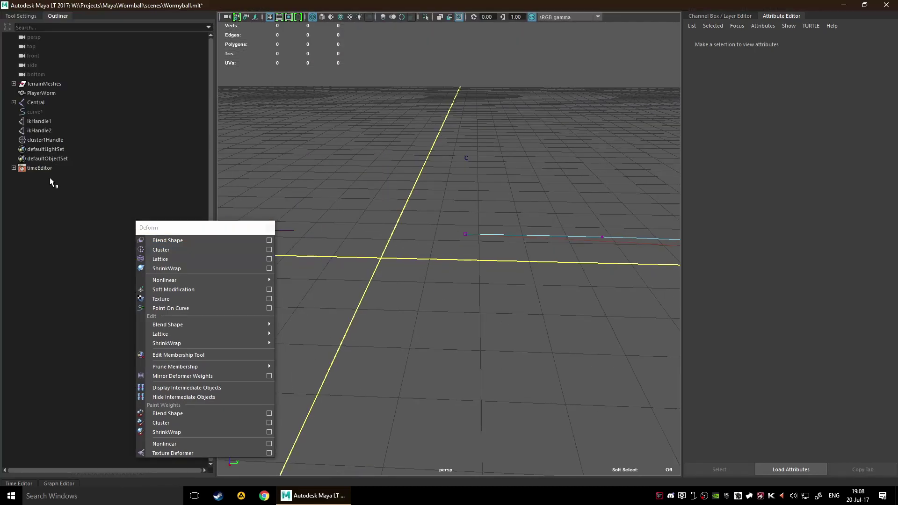
left_click(46, 140)
key("f")
middle_click_drag(551, 235, 496, 198, "alt")
scroll(467, 320, "down", 5)
scroll(489, 262, "up", 3)
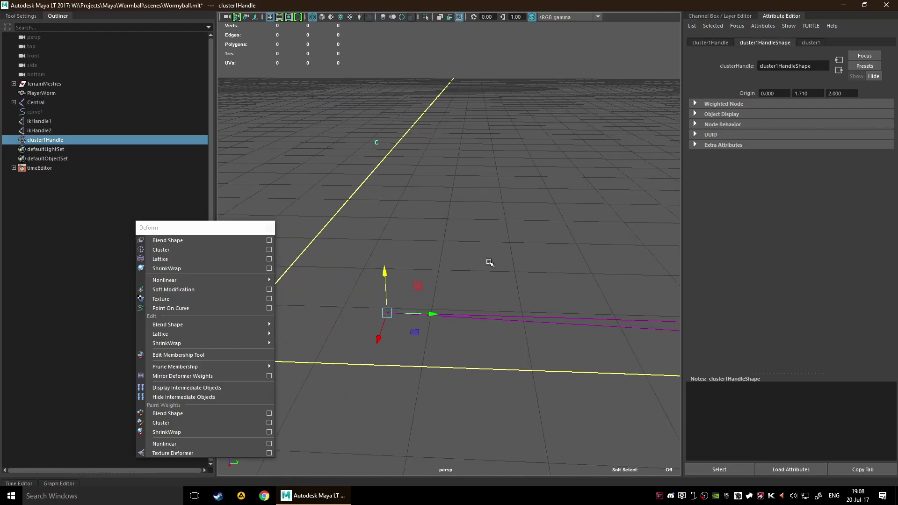
scroll(471, 236, "up", 3)
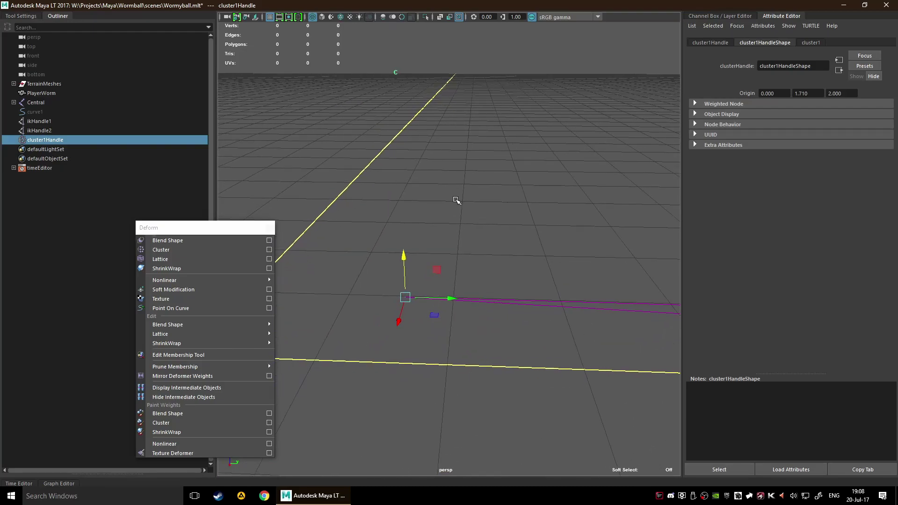
left_click_drag(456, 200, 438, 230, "alt")
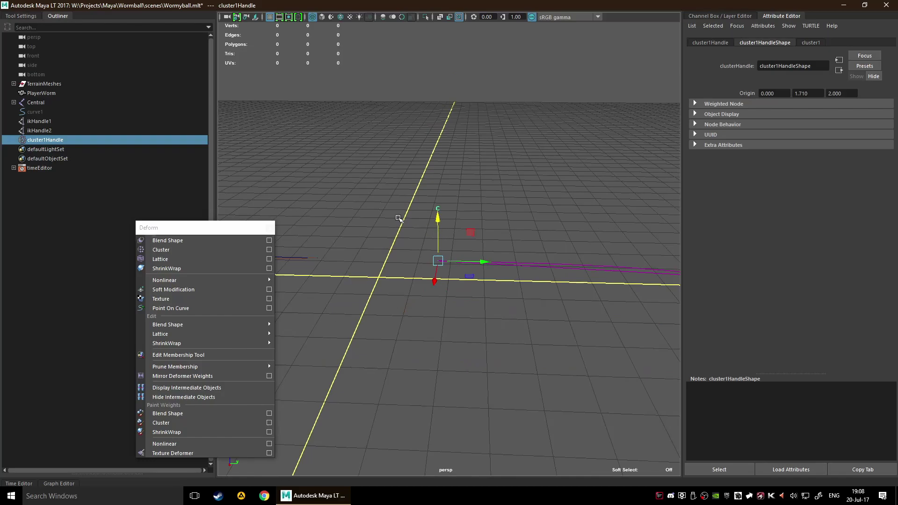
scroll(417, 225, "up", 4)
middle_click_drag(420, 225, 472, 192, "alt")
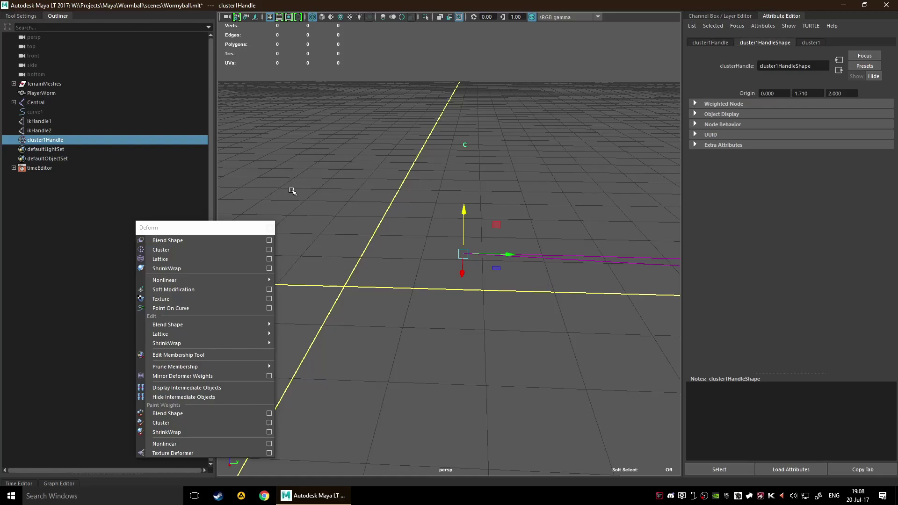
left_click_drag(292, 191, 302, 162, "alt")
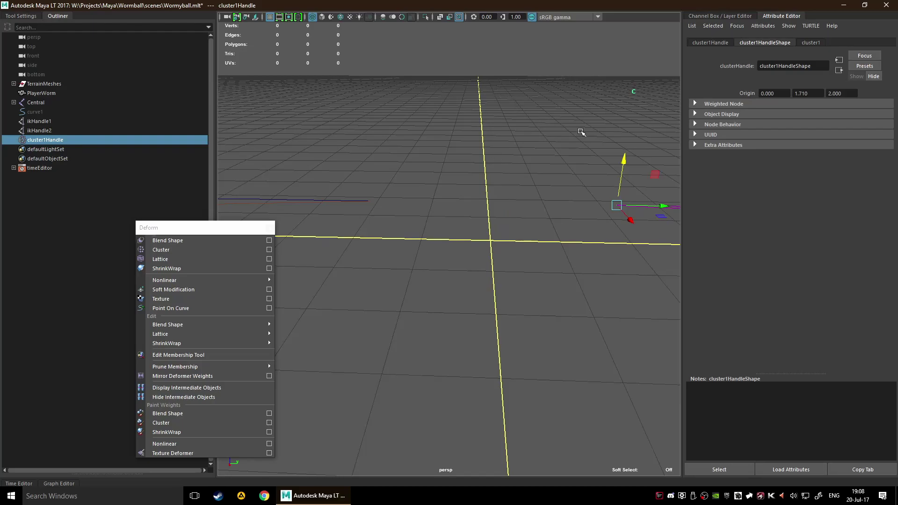
scroll(523, 212, "down", 3)
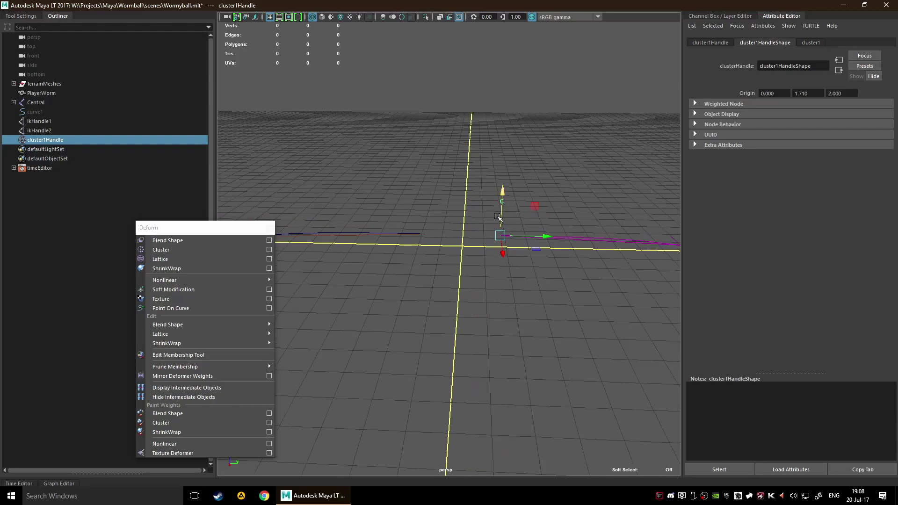
scroll(503, 218, "up", 5)
middle_click_drag(503, 219, 399, 176, "alt")
scroll(471, 192, "down", 5)
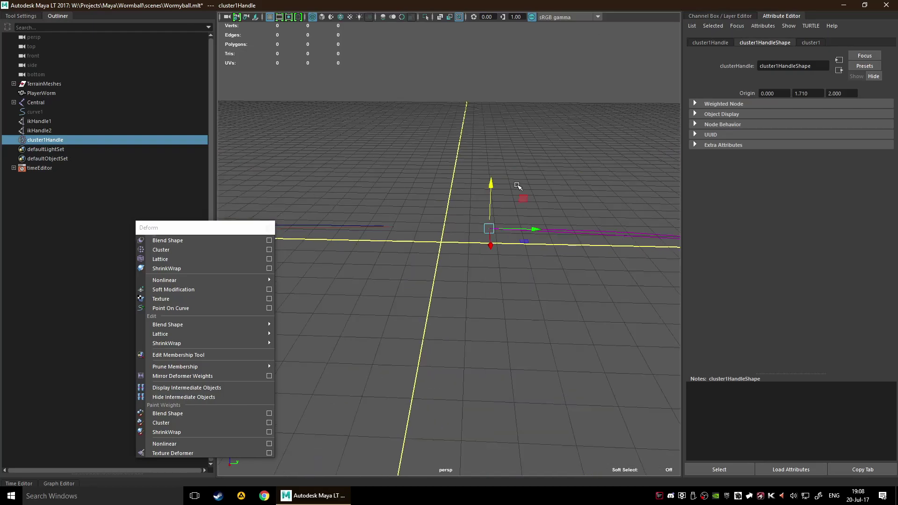
left_click_drag(424, 208, 449, 204, "alt")
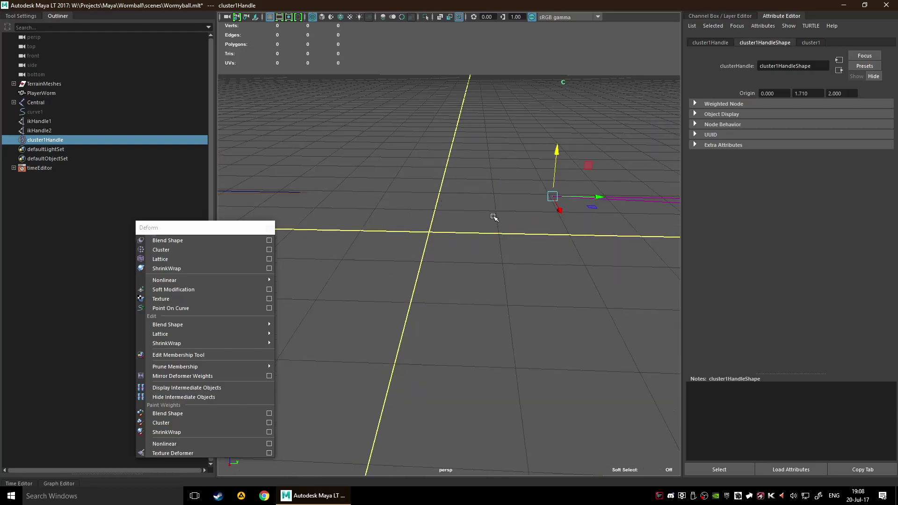
left_click(485, 218)
left_click(547, 196)
left_click(406, 206)
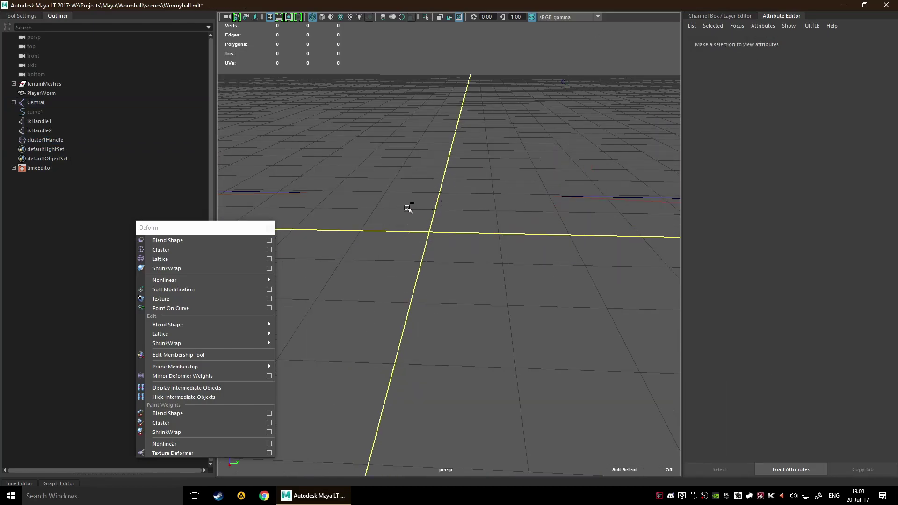
Undo the changes back to before cluster1Handle was created, with the inner curve vertex selected
key("ctrl+z")
key("ctrl+z")
key("ctrl+z")
key("ctrl+z")
key("shift+z")
key("ctrl+z")
key("shift+z")
key("ctrl+z")
key("ctrl+z")
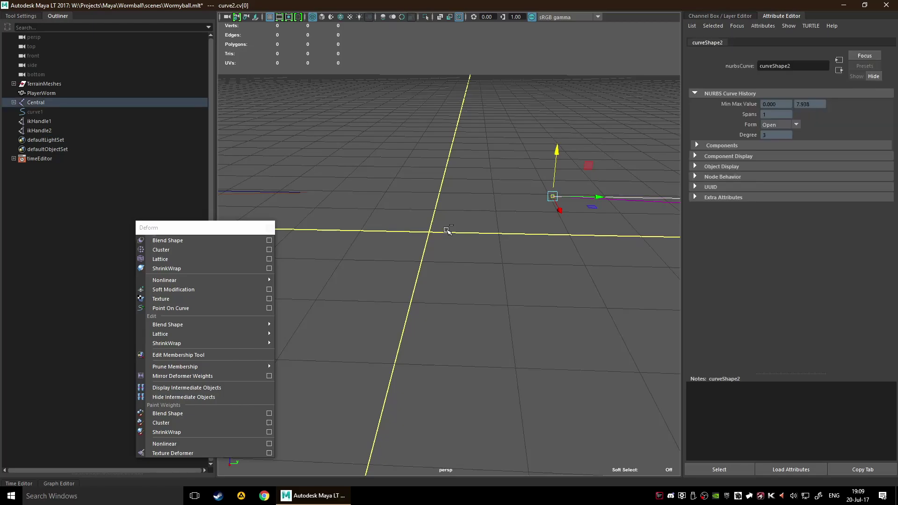
Cluster the inner end vertices of both spline curves, raise the cluster handle as a test, and undo that move
left_click_drag(446, 231, 483, 211, "alt")
left_click_drag(177, 230, 103, 220)
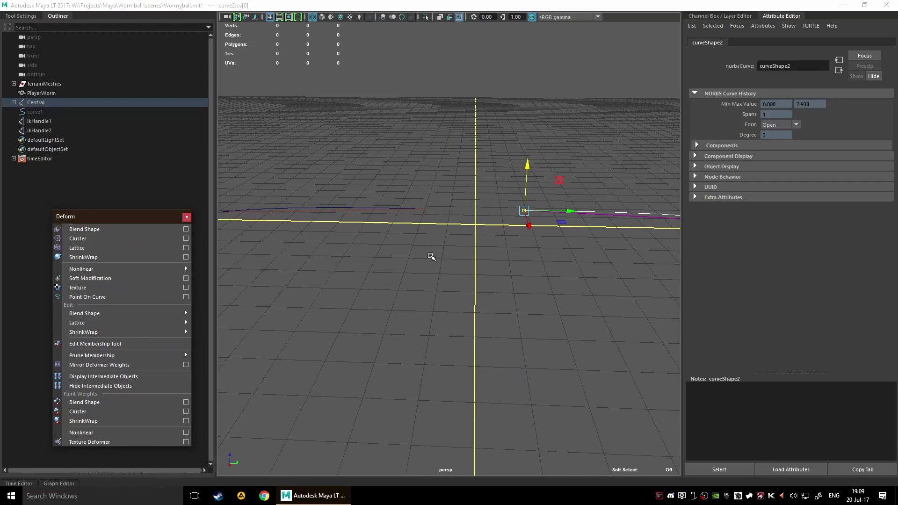
left_click_drag(401, 187, 460, 234)
left_click_drag(408, 169, 462, 240)
left_click(117, 239)
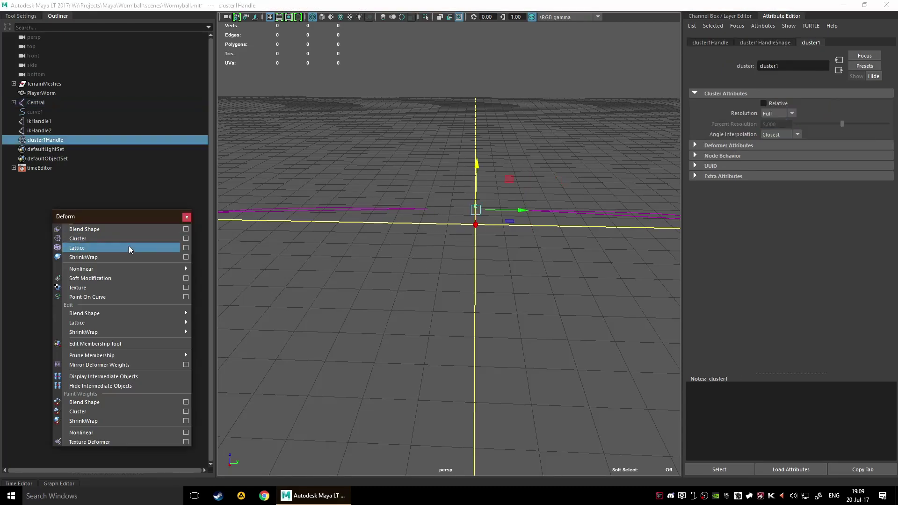
left_click_drag(477, 164, 485, 117)
key("ctrl+z")
Select the second vertex from the inner end on both spline curves and create a cluster from them
left_click_drag(435, 275, 428, 253, "alt")
left_click(363, 197)
left_click_drag(335, 181, 354, 204)
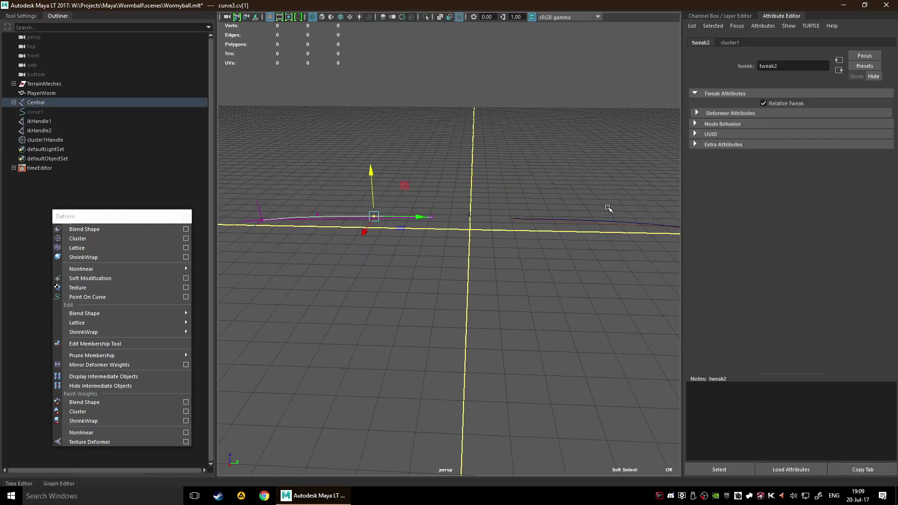
left_click_drag(553, 180, 616, 294)
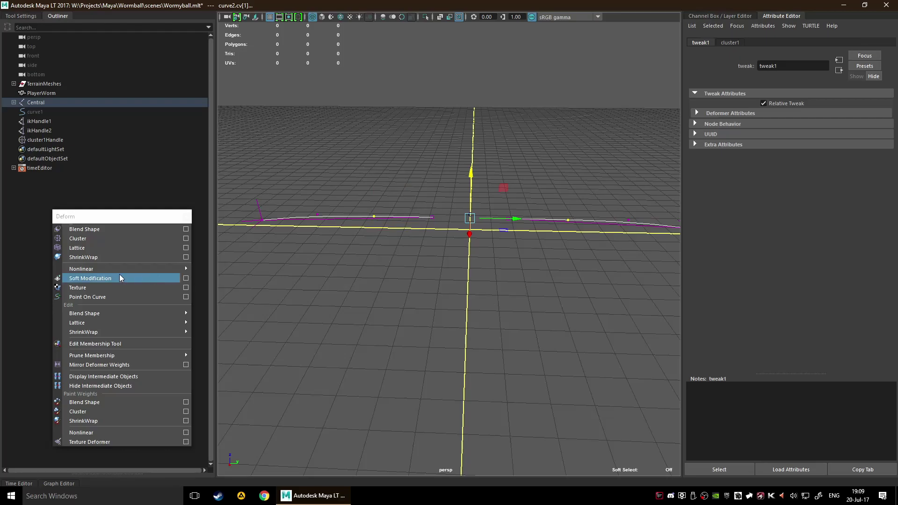
left_click(126, 240)
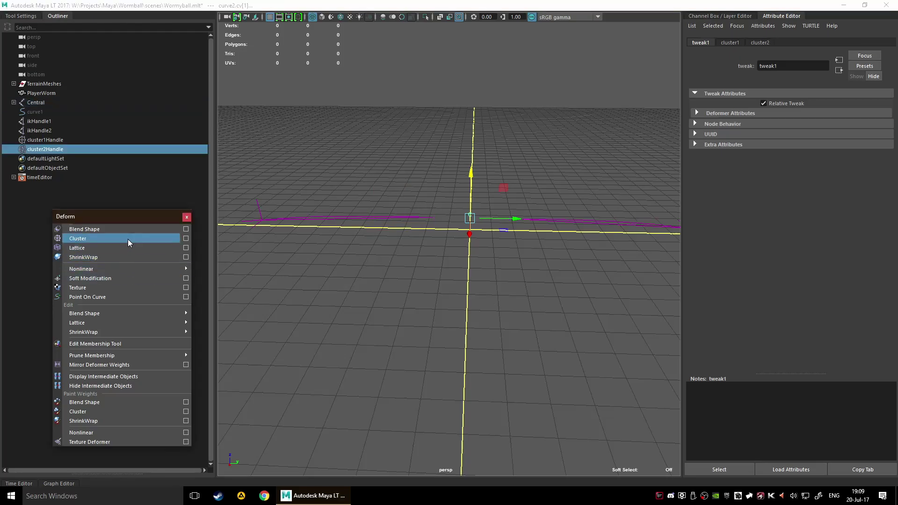
Undo the creation of both clusters and clear the selection
mouse_move(443, 251)
right_mouse_down("alt")
mouse_move(482, 197)
mouse_move(443, 237)
right_mouse_up("alt")
scroll(477, 236, "up", 6)
middle_click_drag(443, 237, 358, 228, "alt")
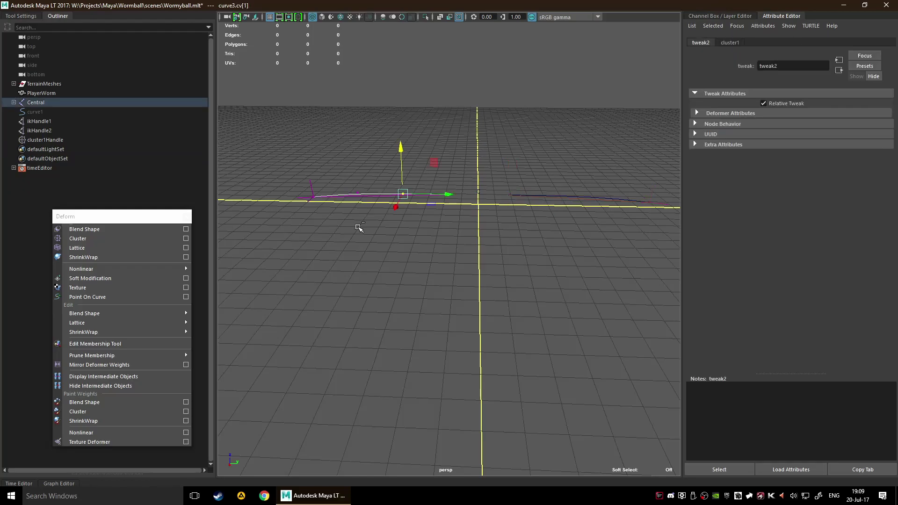
key("Delete")
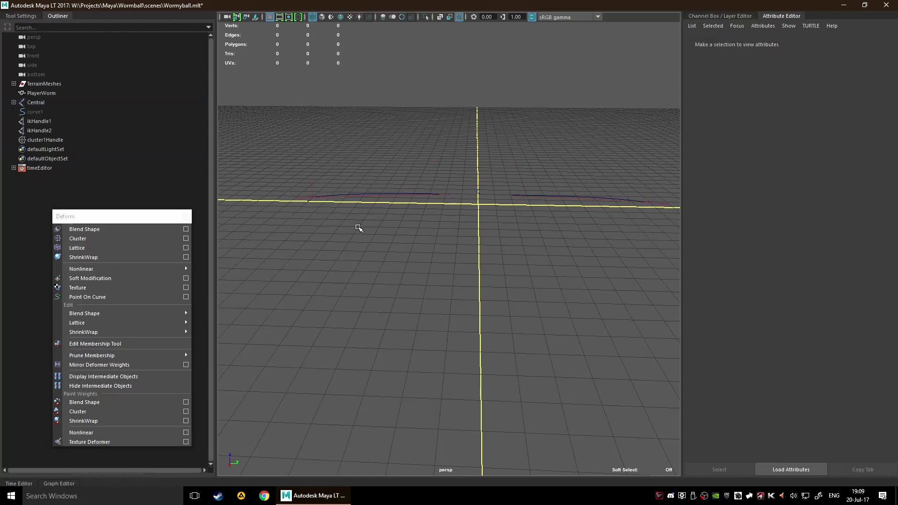
scroll(358, 228, "up", 5)
middle_click_drag(515, 162, 358, 281, "alt")
key("ctrl+z")
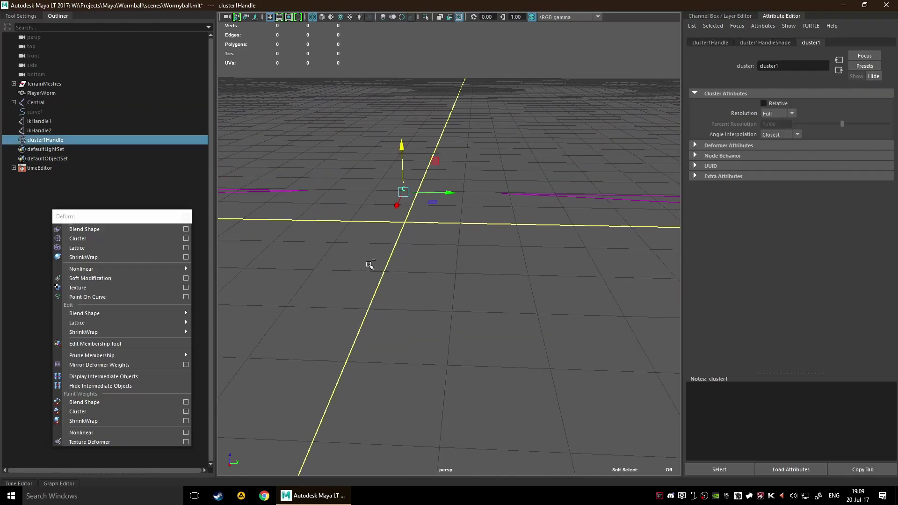
key("ctrl+z")
left_click(370, 265)
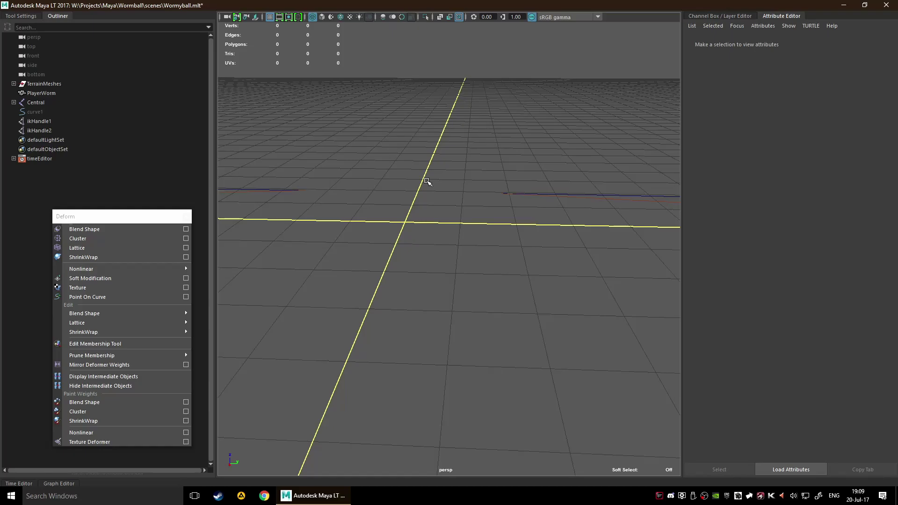
Close the floating Deform window and collapse the Outliner to enlarge the viewport
left_click(187, 219)
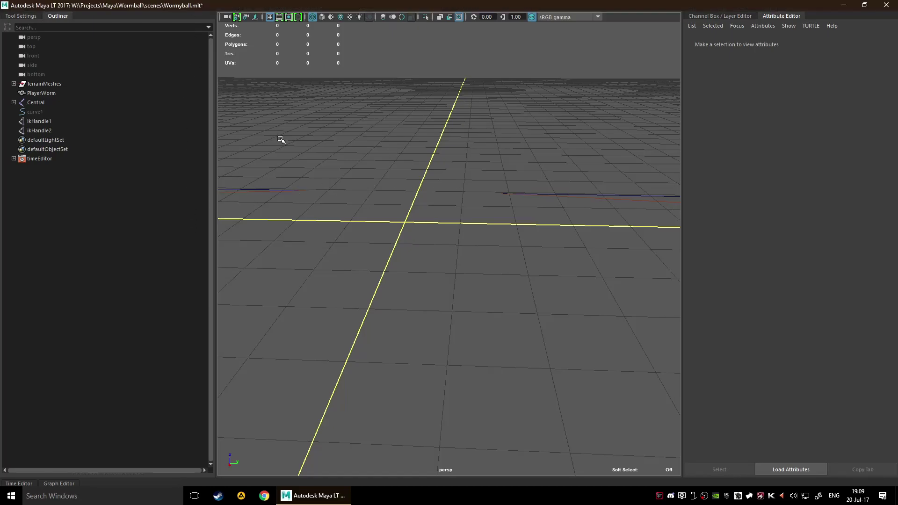
left_click(58, 16)
right_click_drag(425, 117, 365, 156, "alt")
middle_click_drag(445, 132, 469, 128, "alt")
right_click_drag(315, 226, 331, 229, "alt")
middle_click_drag(331, 228, 356, 226, "alt")
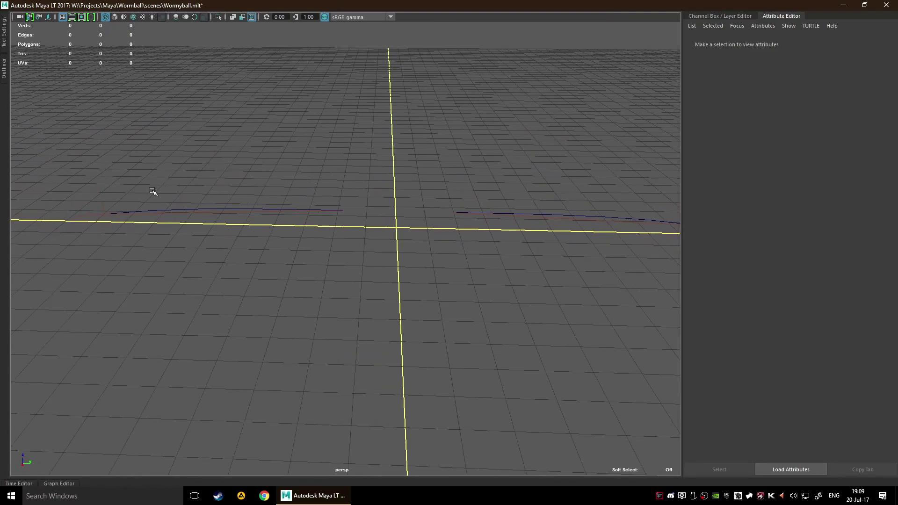
left_click_drag(604, 236, 388, 226, "alt")
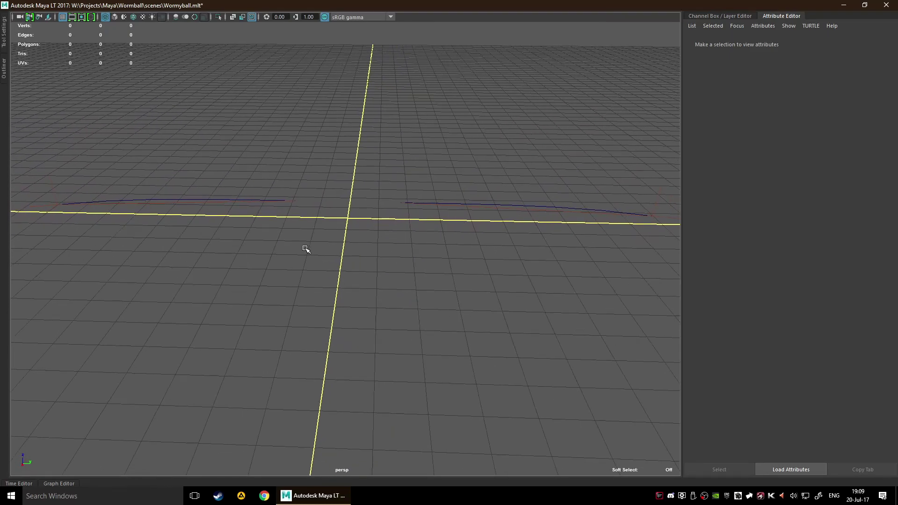
Turn on the viewport display of joints and examine the worm's joint chain around the central joint
key("space")
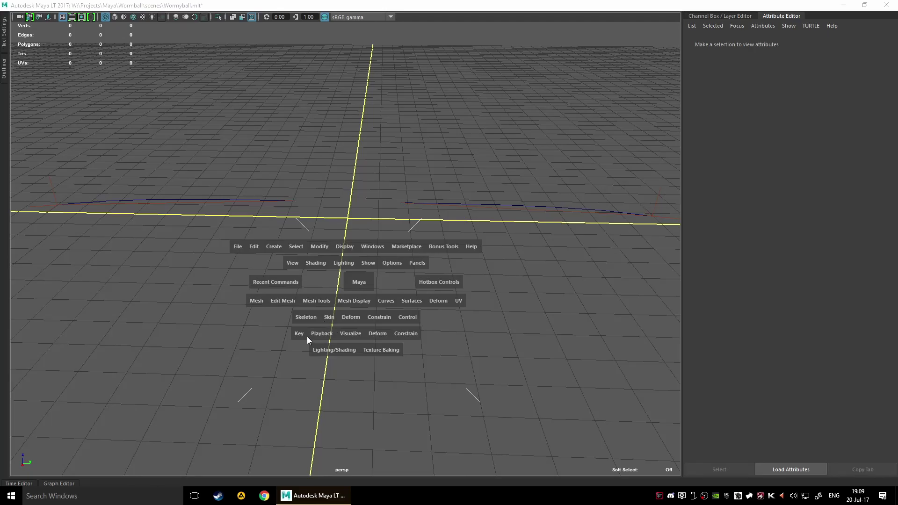
left_click_drag(374, 265, 399, 355)
left_click(400, 355)
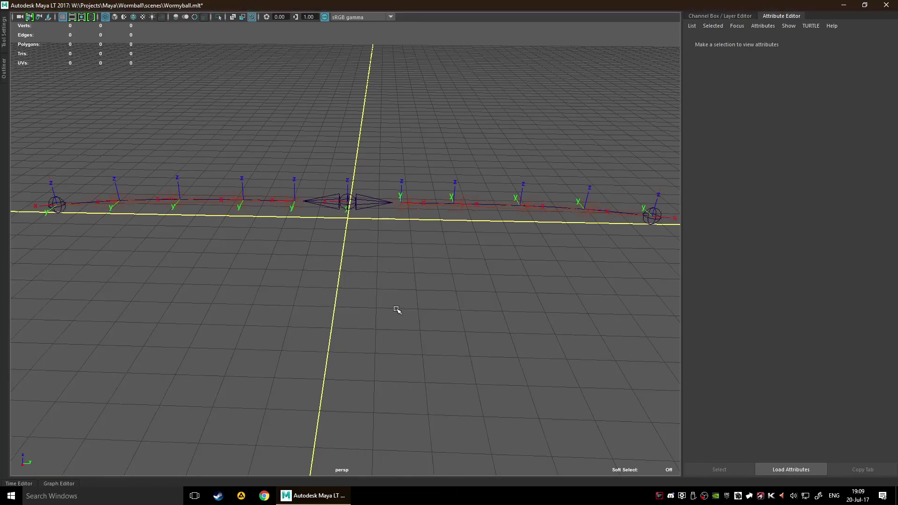
middle_click_drag(358, 262, 397, 343, "alt")
scroll(398, 342, "up", 5)
right_click_drag(399, 344, 461, 366, "alt")
middle_click_drag(460, 366, 377, 295, "alt")
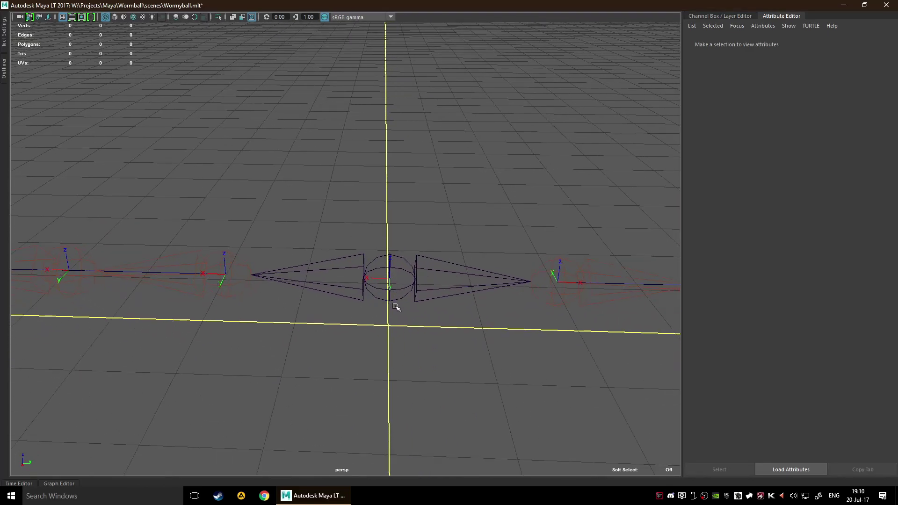
right_click_drag(430, 326, 452, 369, "alt")
middle_click_drag(370, 355, 390, 253, "alt")
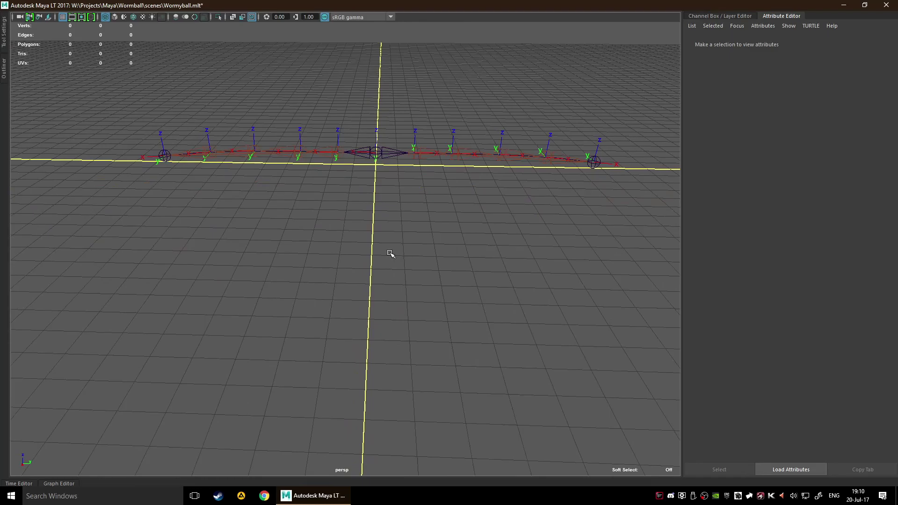
left_click_drag(421, 242, 421, 274, "alt")
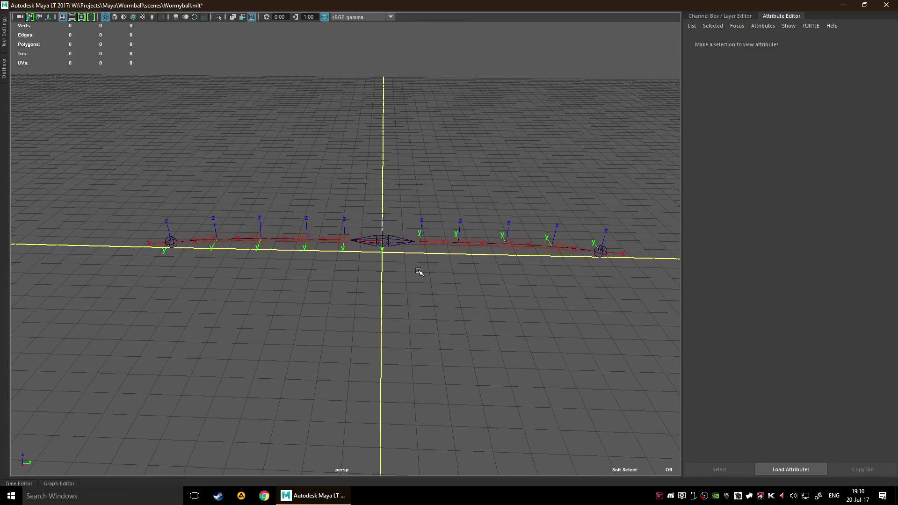
Turn off the viewport display of joints
key("space")
left_click(429, 252)
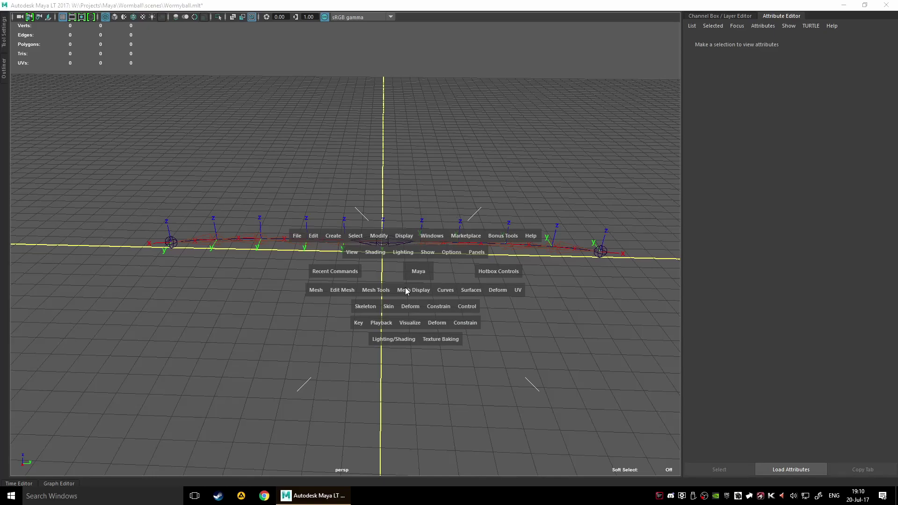
left_click(433, 251)
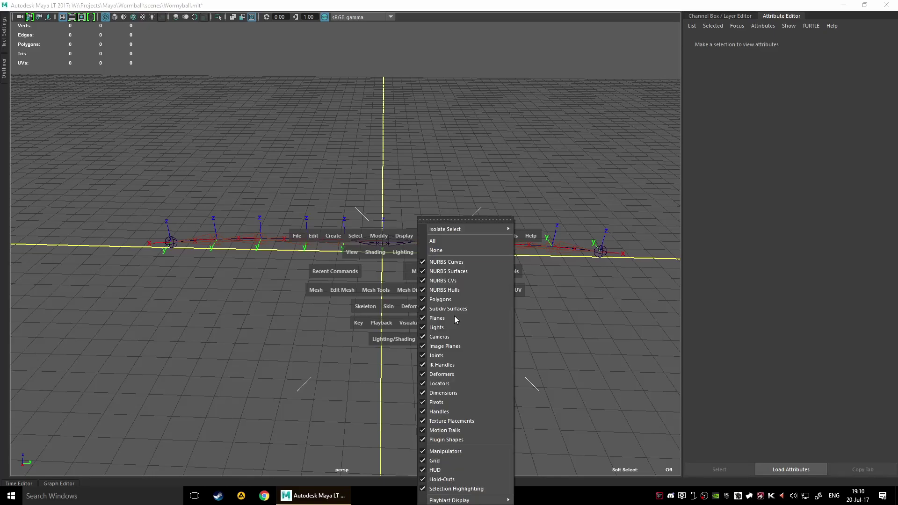
left_click(456, 355)
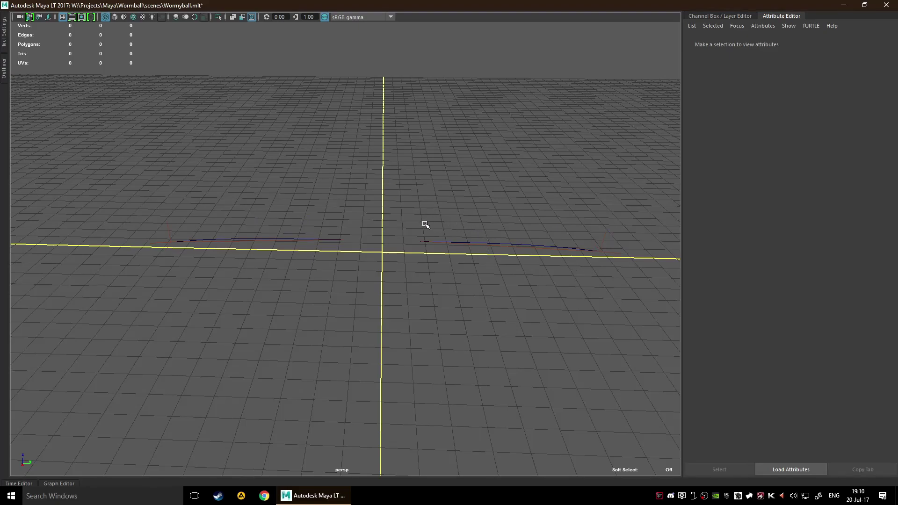
Collapse the Attribute Editor and create a NURBS square at the origin, framed from above
key("space")
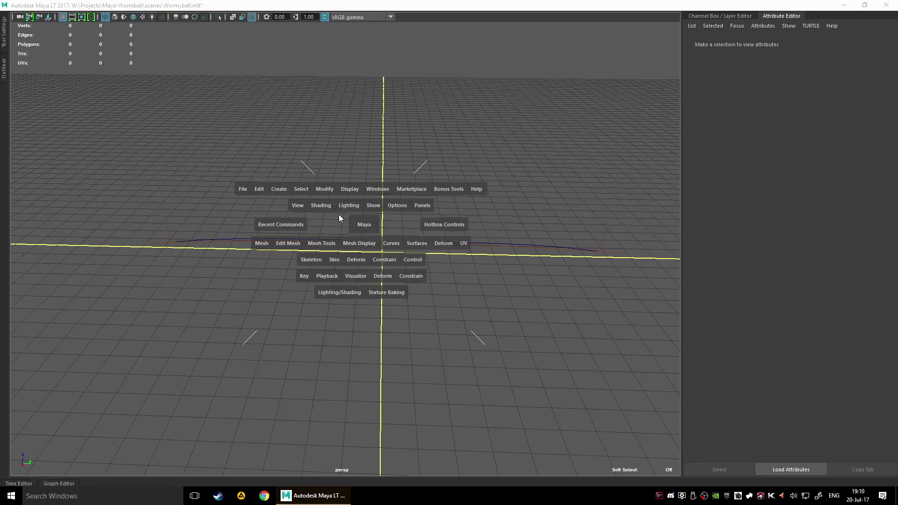
left_click(778, 16)
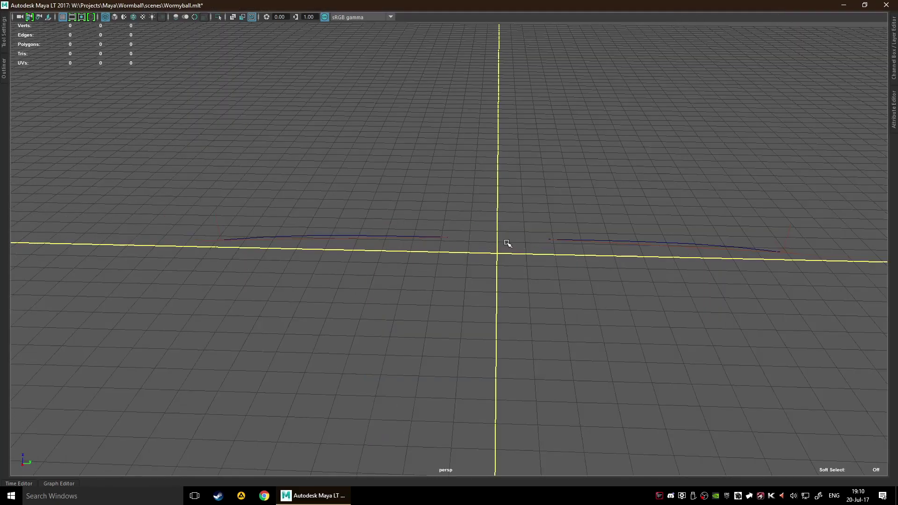
key("space")
left_click(422, 208)
mouse_move(499, 241)
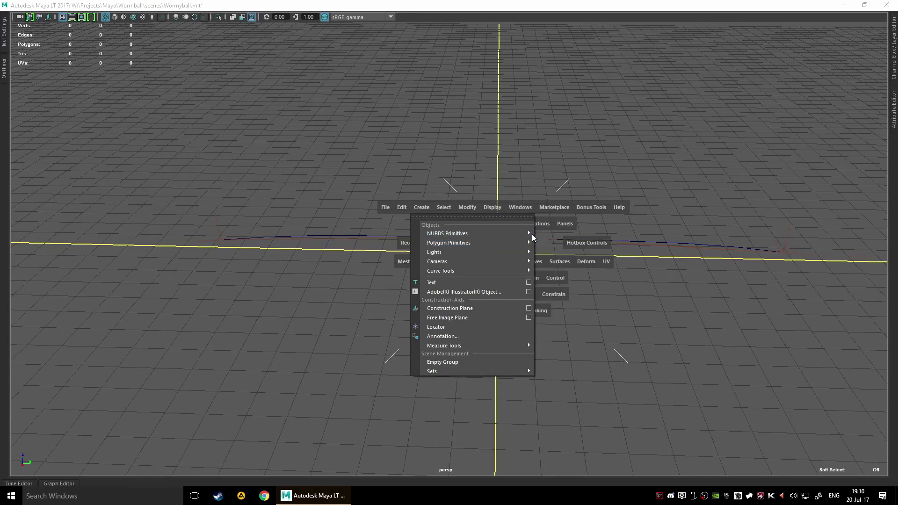
mouse_move(530, 234)
left_click(588, 307)
left_click_drag(566, 267, 571, 287, "alt")
key("f")
left_click_drag(558, 330, 551, 357, "alt")
scroll(550, 344, "down", 4)
scroll(551, 360, "down", 4)
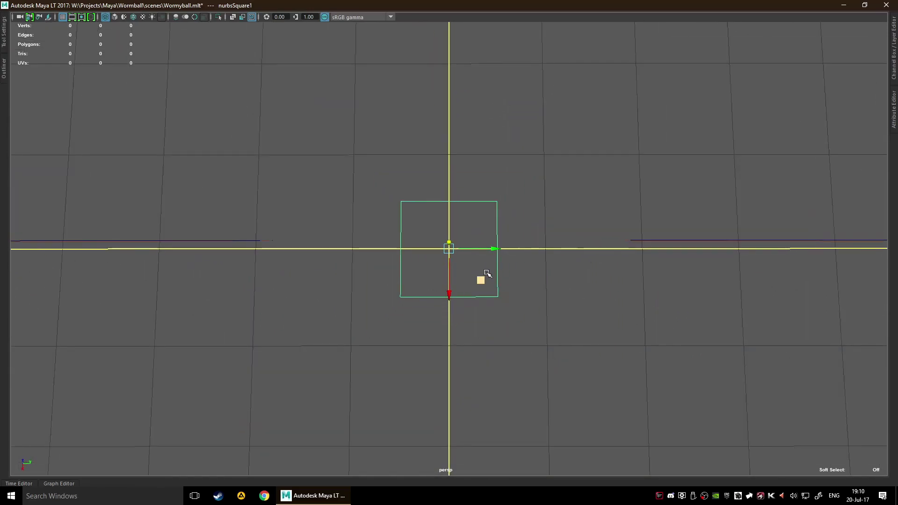
Scale the NURBS square's four corner vertices uniformly through the centre to form a crossed four-pointed star, and return to object selection
key("F9")
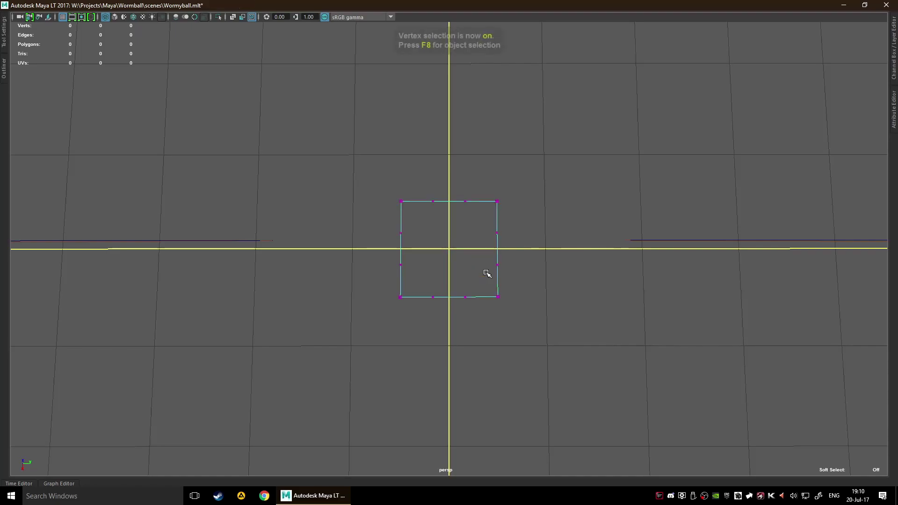
left_click_drag(391, 194, 414, 213)
left_click_drag(493, 178, 523, 217, "shift")
left_click_drag(386, 289, 417, 312, "shift")
left_click_drag(525, 321, 494, 293, "shift")
key("r")
left_click_drag(456, 250, 330, 247)
left_click_drag(641, 357, 648, 311, "alt")
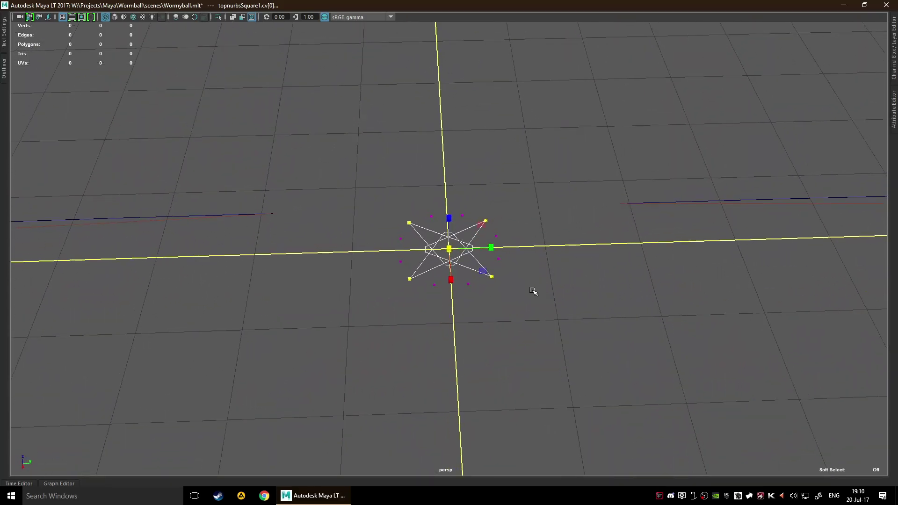
key("F8")
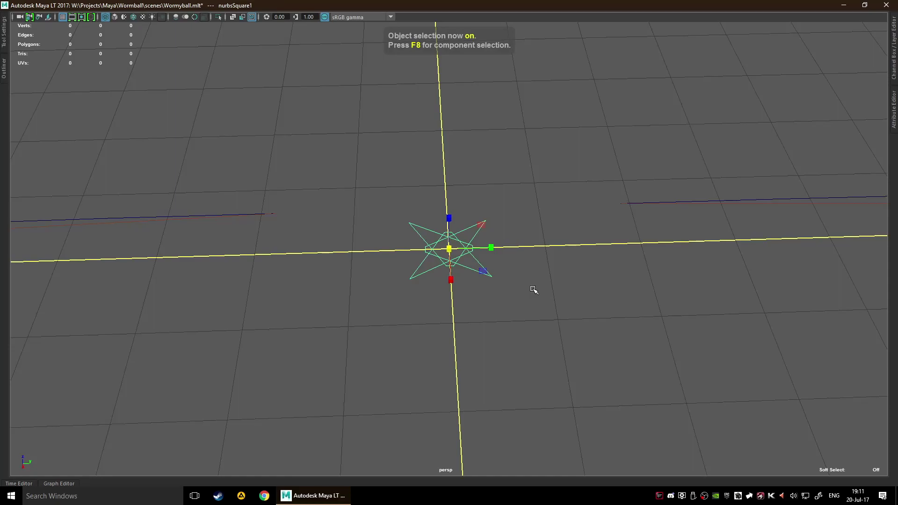
left_click(534, 291)
Examine the star-shaped control's outline up close, checking its crossing sides and points
left_click_drag(535, 293, 477, 254, "alt")
left_click(463, 245)
left_click(551, 292)
scroll(507, 280, "up", 4)
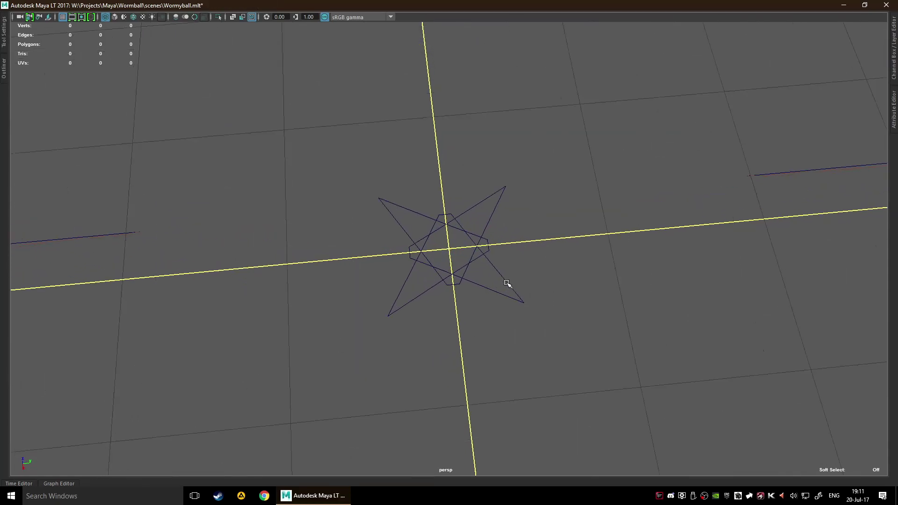
scroll(487, 313, "up", 3)
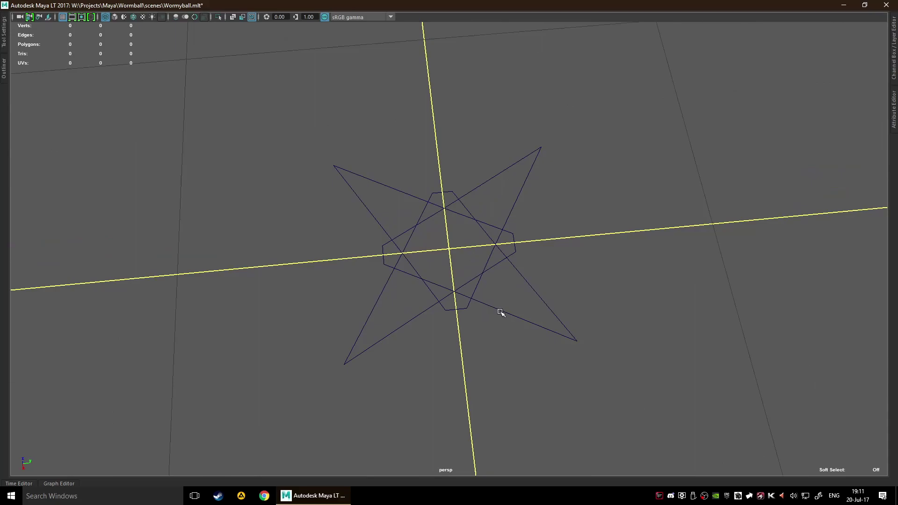
left_click(502, 312)
left_click(408, 321)
left_click(349, 292)
left_click(401, 305)
left_click(486, 345)
left_click(419, 298)
left_click(513, 373)
Select one side curve of the star, move it away from the others as a test, and undo the move
scroll(477, 306, "down", 5)
left_click_drag(478, 307, 536, 338, "alt")
left_click_drag(356, 174, 616, 345)
left_click_drag(611, 307, 624, 325, "alt")
left_click(618, 322)
left_click(492, 286)
left_click_drag(446, 239, 450, 187)
left_click_drag(565, 301, 581, 283, "alt")
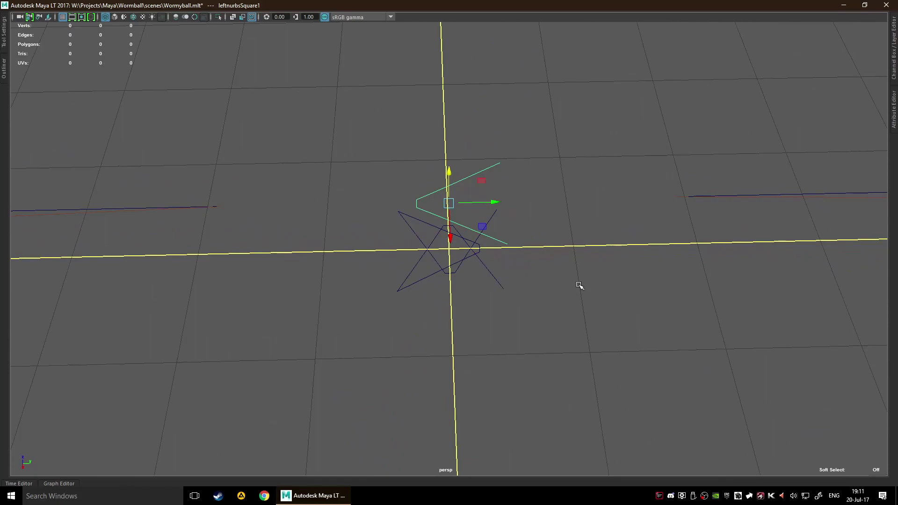
left_click(531, 343)
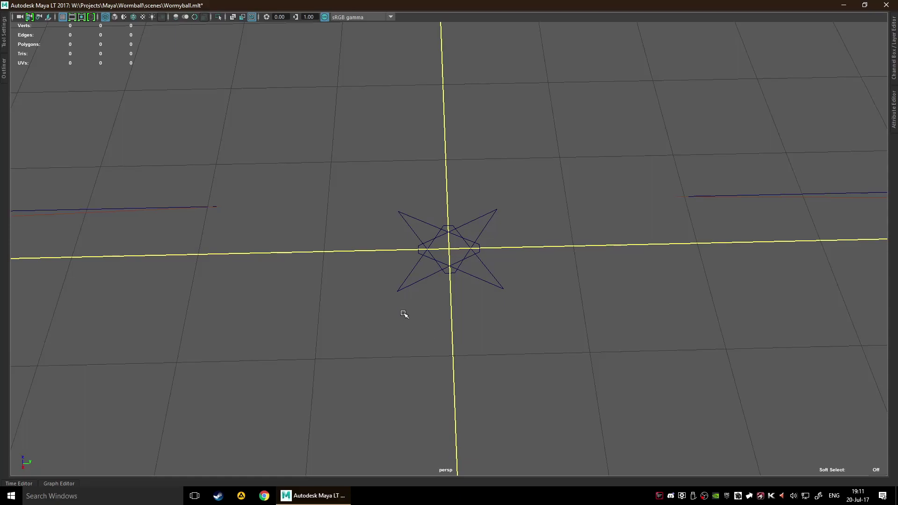
Reopen the Outliner, turn on the display of shape nodes, and fully expand the nurbsSquare1 hierarchy
left_click(6, 74)
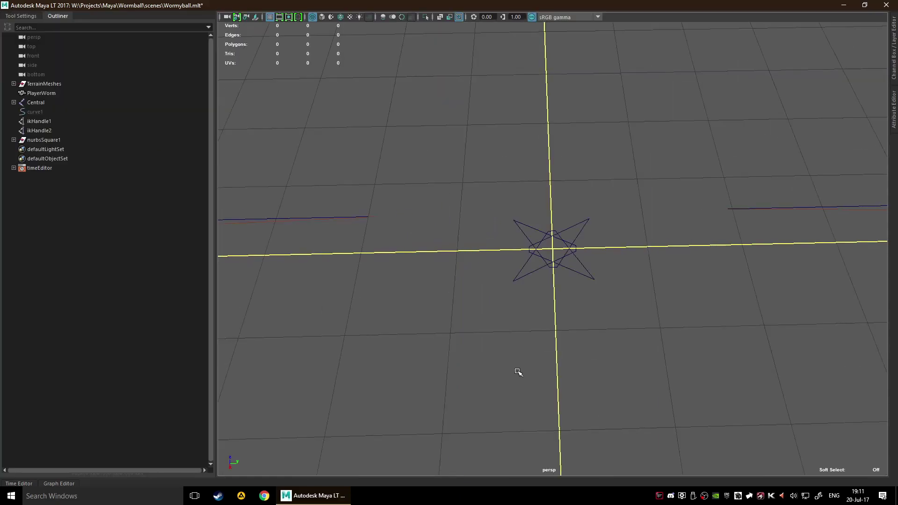
left_click(14, 140)
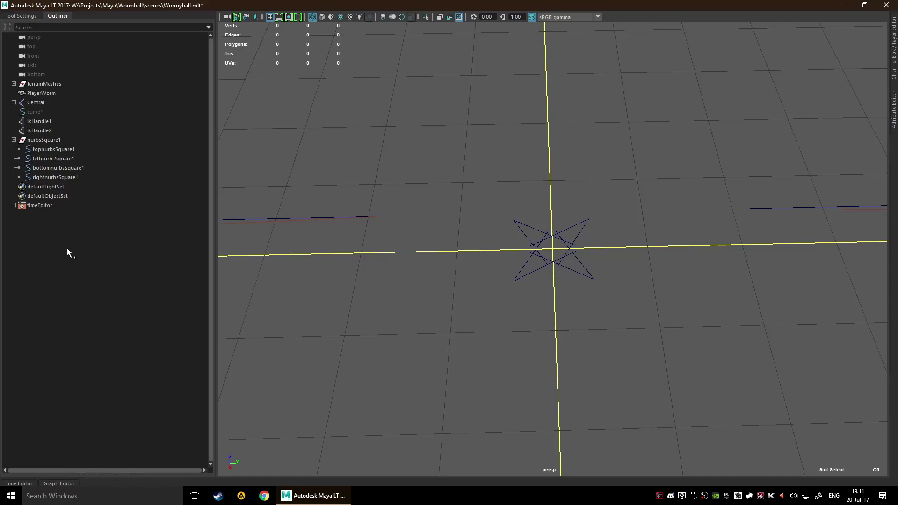
right_click(65, 233)
left_click(93, 248)
left_click(14, 140)
left_click(15, 139, "shift")
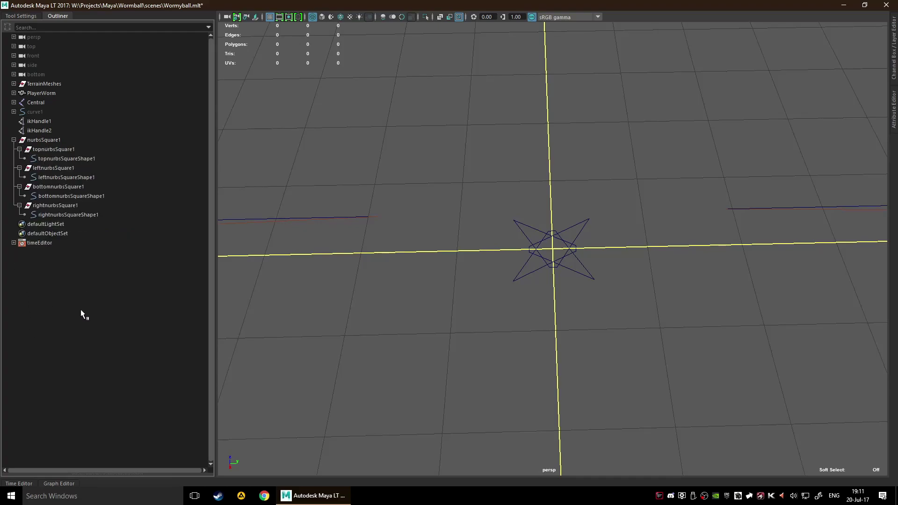
Compare the top side's shape node, its transform and the nurbsSquare1 parent by selecting each one in turn
left_click(68, 159)
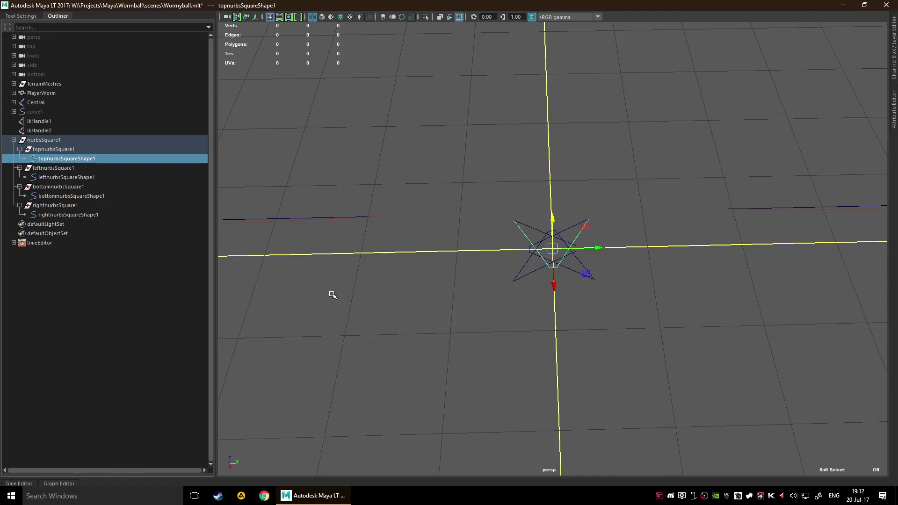
left_click(114, 294)
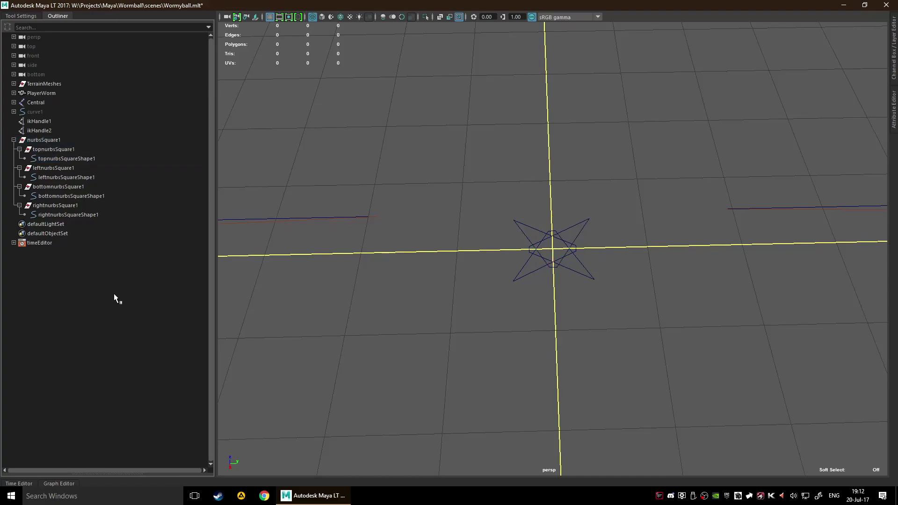
left_click(86, 158)
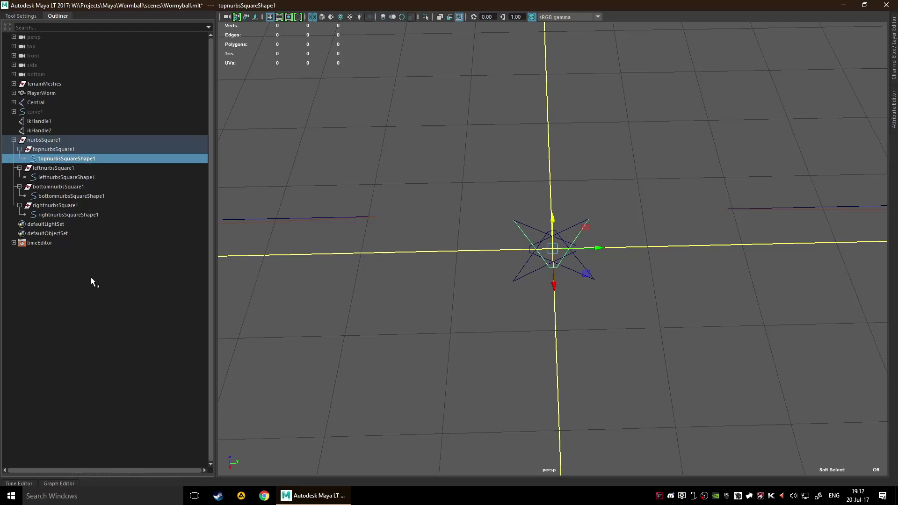
left_click(75, 310)
left_click(69, 151)
left_click(116, 316)
left_click(65, 139)
left_click(81, 302)
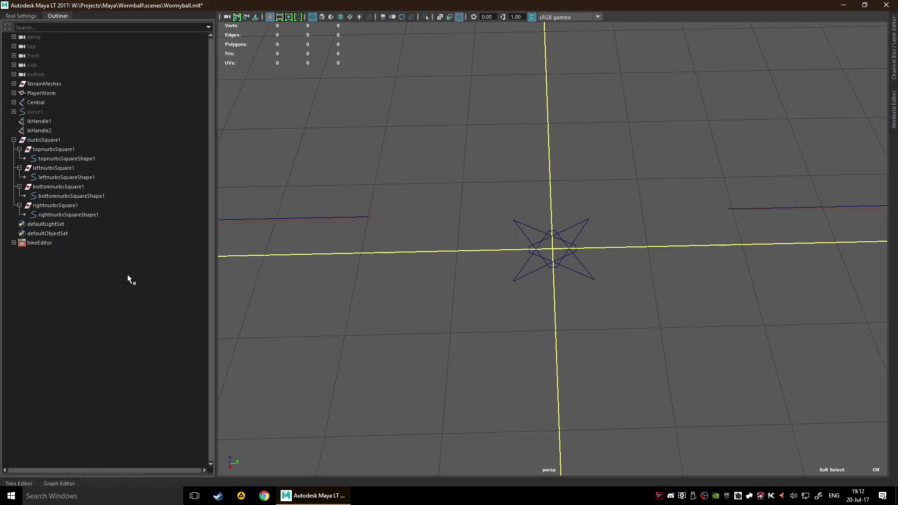
Create an empty group and parent the four side curve shape nodes under it with the MEL command parent -r -s
key("ctrl+g")
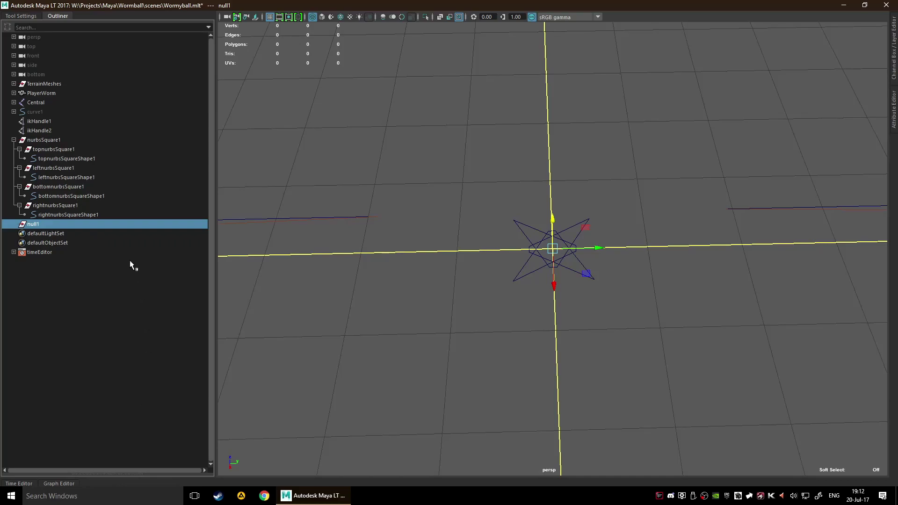
left_click(88, 159)
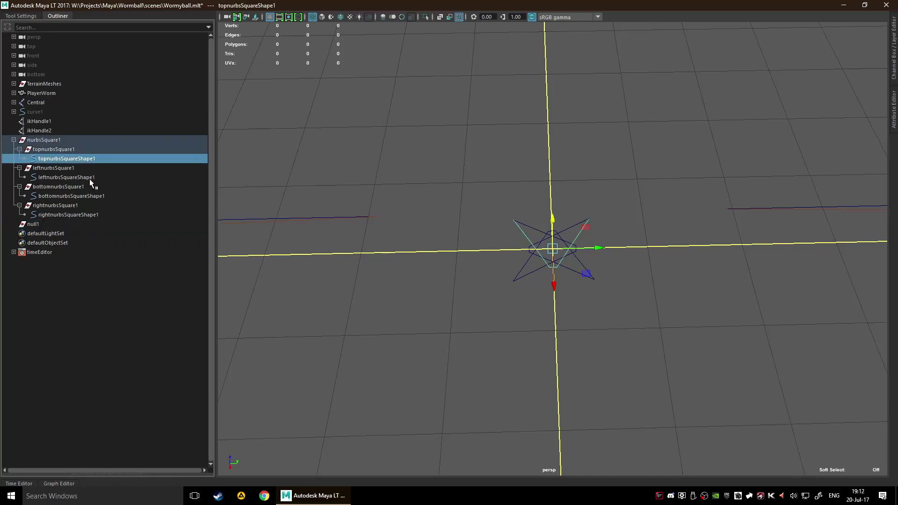
left_click(90, 179, "ctrl")
left_click(94, 197, "ctrl")
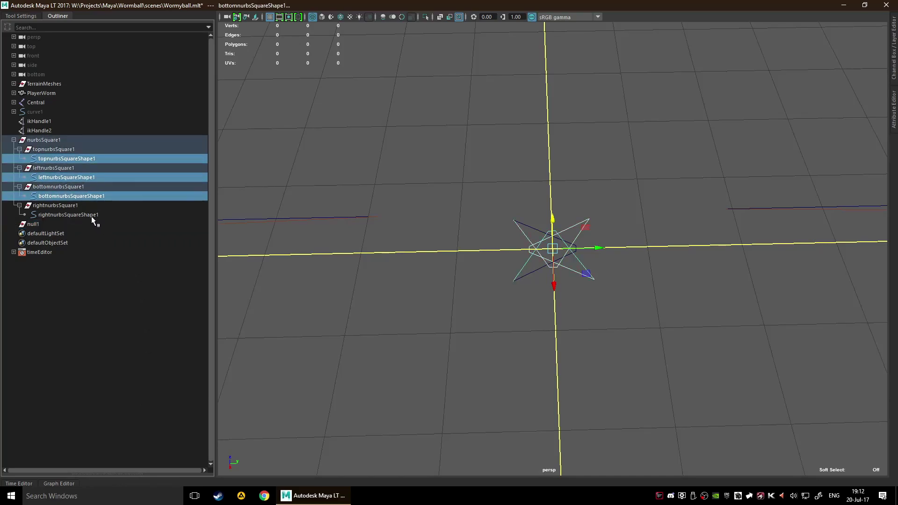
left_click(91, 215, "ctrl")
left_click(32, 225, "ctrl")
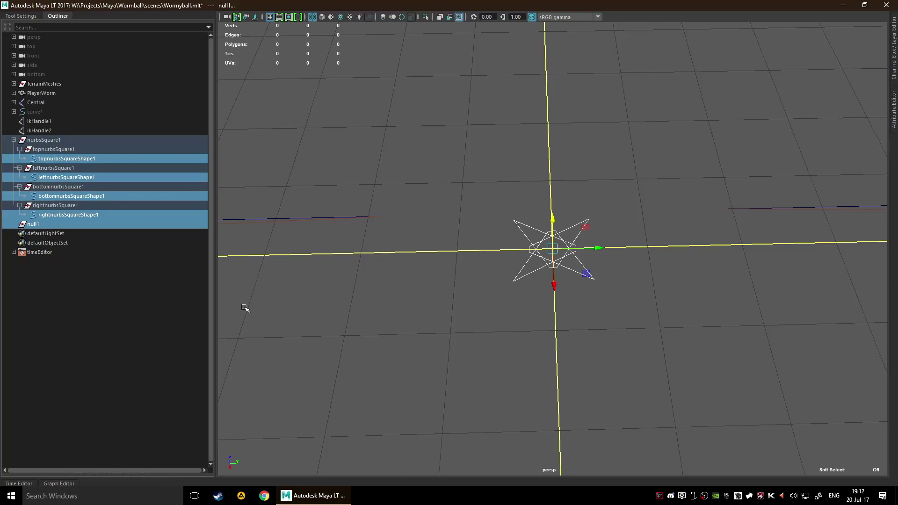
key("space")
left_click_drag(613, 293, 591, 288)
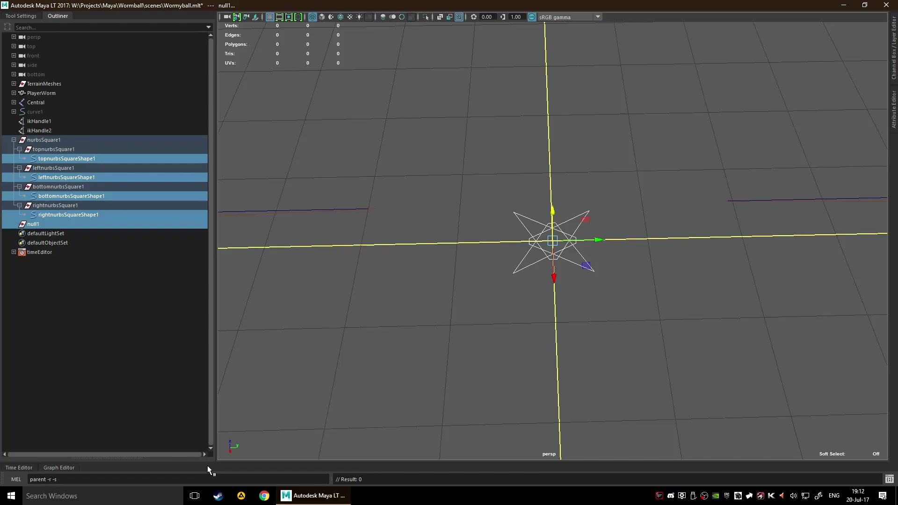
key("Return")
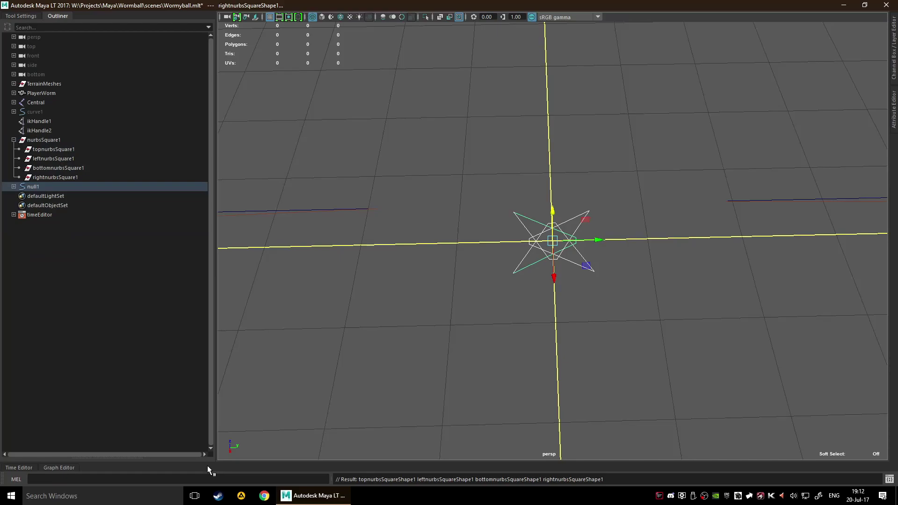
Delete the leftover nurbsSquare1 hierarchy and turn off the display of shape nodes in the Outliner
left_click(74, 365)
left_click(57, 142)
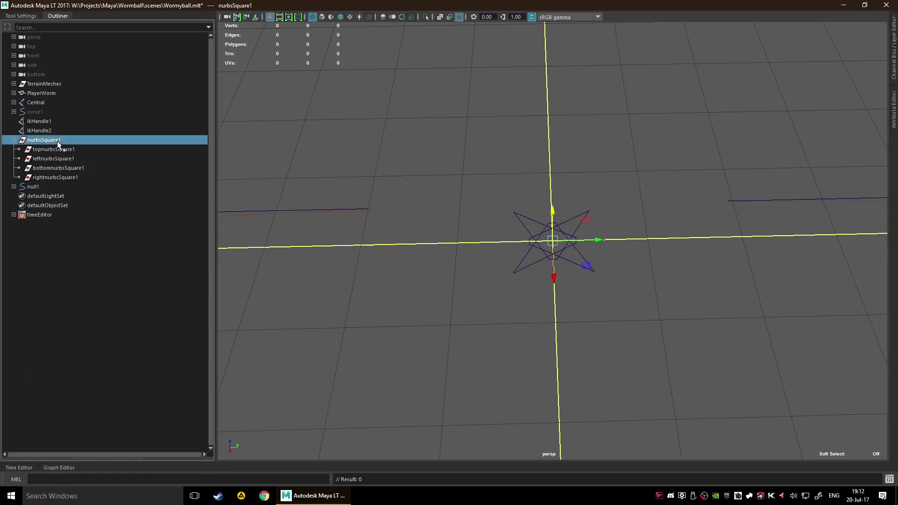
key("Delete")
left_click(36, 140)
scroll(448, 226, "down", 2)
left_click_drag(448, 226, 421, 230, "alt")
right_click(110, 237)
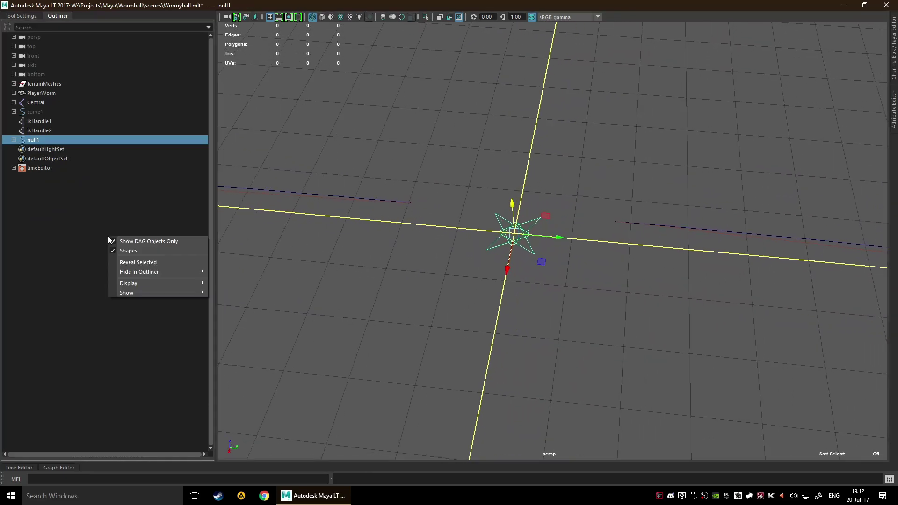
left_click(145, 250)
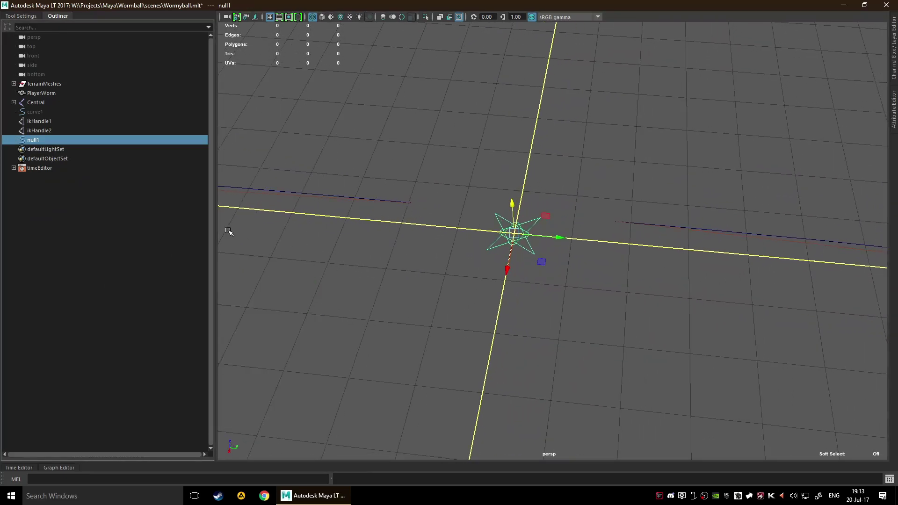
Select and deselect the combined star in the viewport to check whether its four curves act as one object
left_click(311, 241)
left_click(57, 142)
left_click_drag(293, 193, 459, 229, "alt")
left_click(564, 294)
left_click(504, 229)
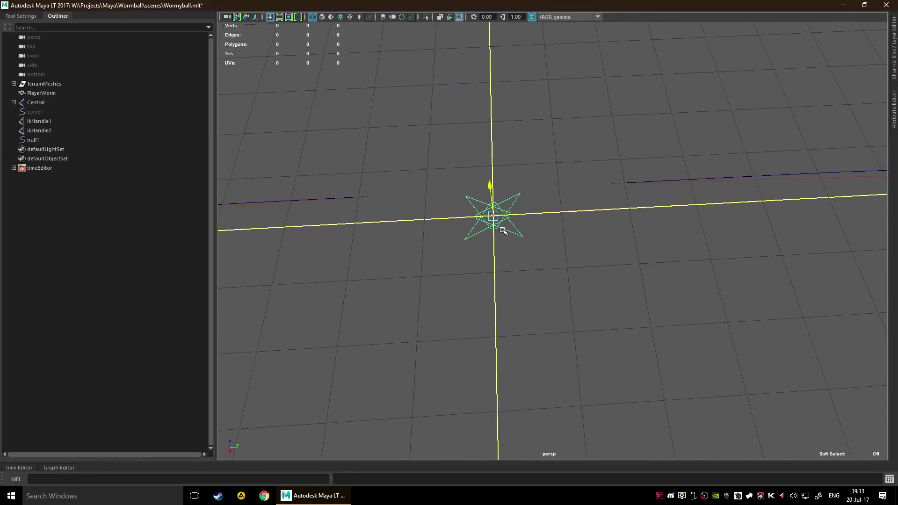
left_click(522, 281)
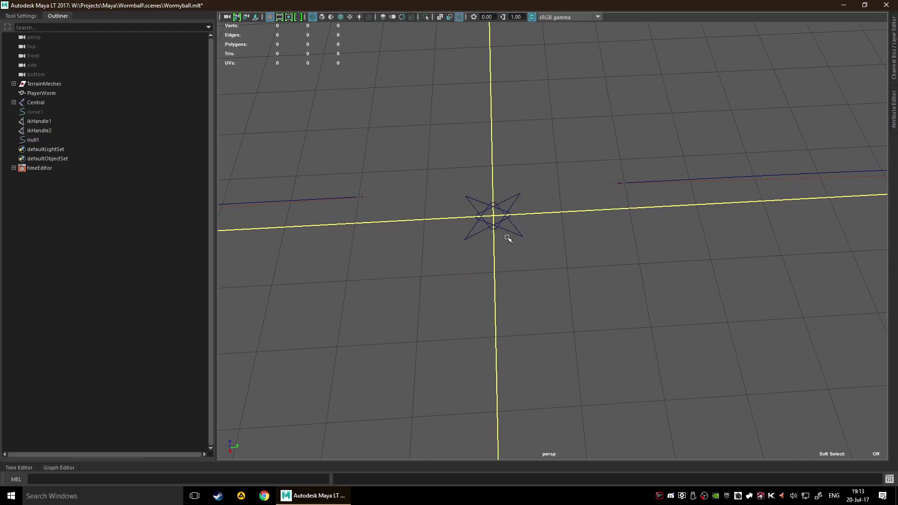
left_click_drag(512, 232, 544, 251)
key("ctrl+z")
scroll(516, 201, "up", 8)
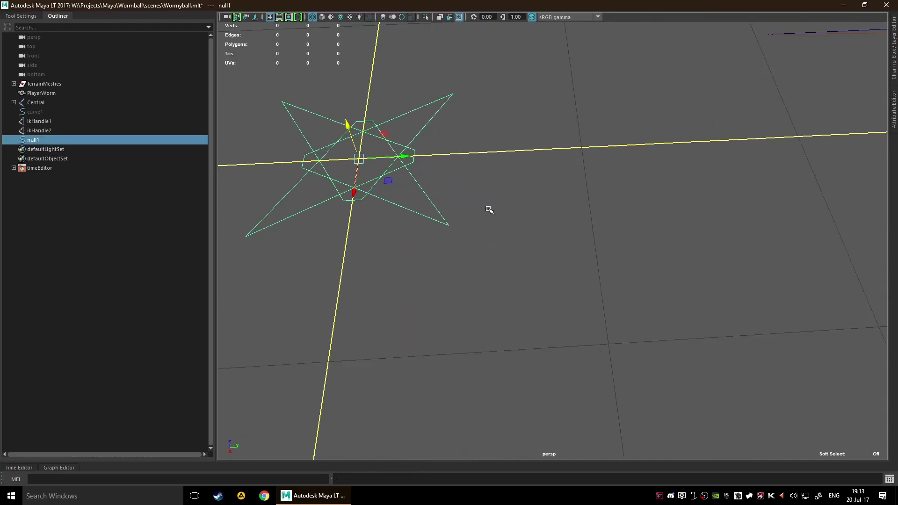
middle_click_drag(485, 210, 582, 249, "alt")
Duplicate the star several times and rotate the copies around its centre to form a ball-shaped control
left_click(54, 15)
scroll(494, 181, "down", 5)
left_click_drag(518, 195, 524, 172, "alt")
middle_click_drag(496, 181, 535, 194, "alt")
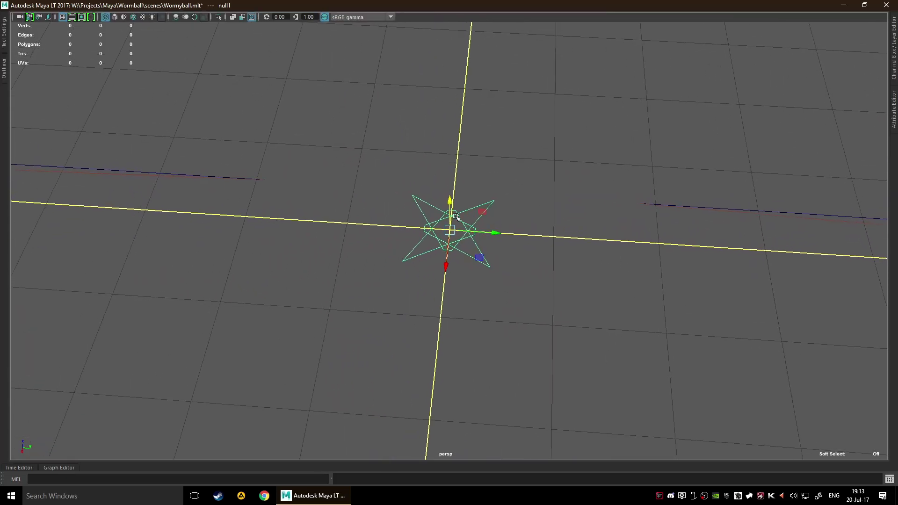
left_click_drag(567, 217, 596, 247, "alt")
key("ctrl+d")
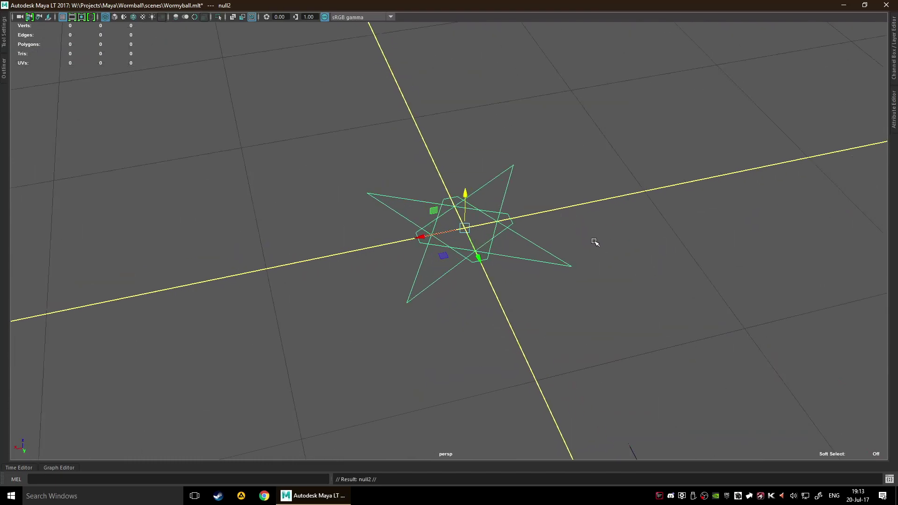
left_click_drag(447, 204, 439, 234)
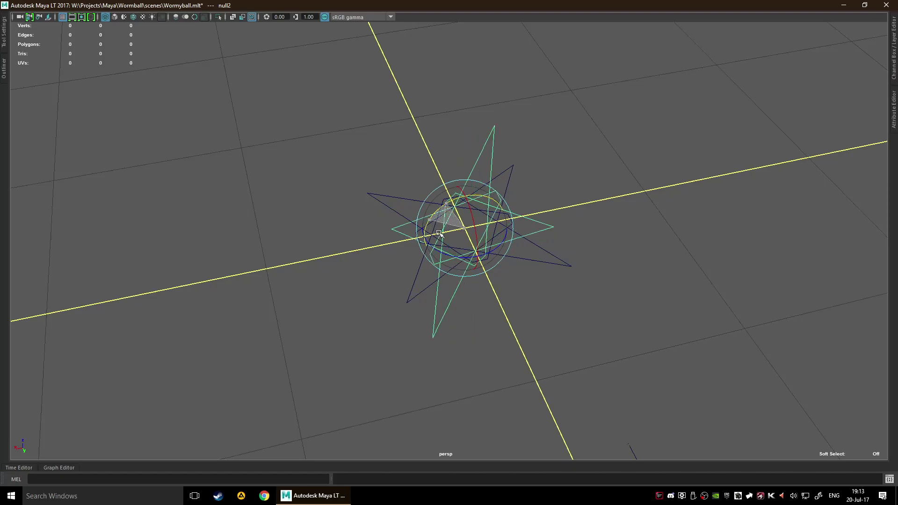
left_click_drag(715, 220, 748, 209, "alt")
key("shift+d")
left_click(719, 197)
left_click_drag(675, 172, 301, 140, "alt")
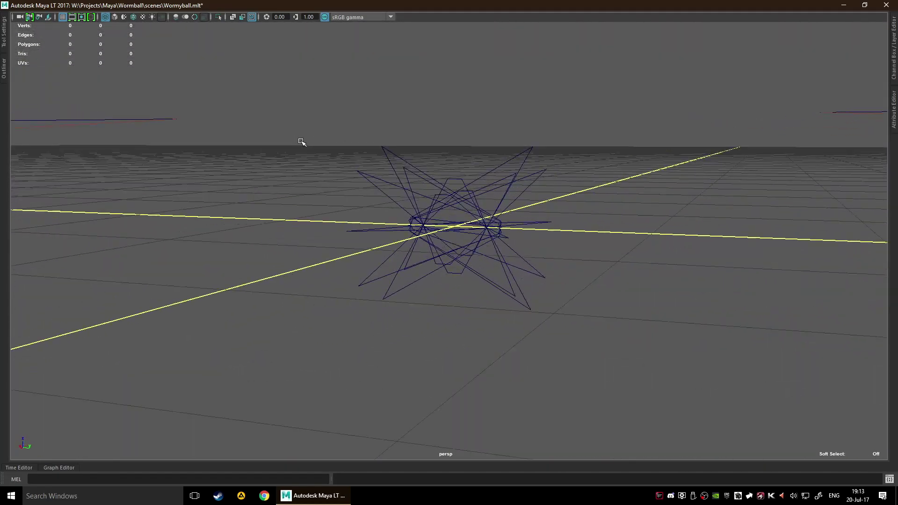
Undo the latest selections and discard the extra star copies, keeping only one upright star at the centre
key("ctrl+z")
key("ctrl+z")
key("ctrl+z")
key("ctrl+z")
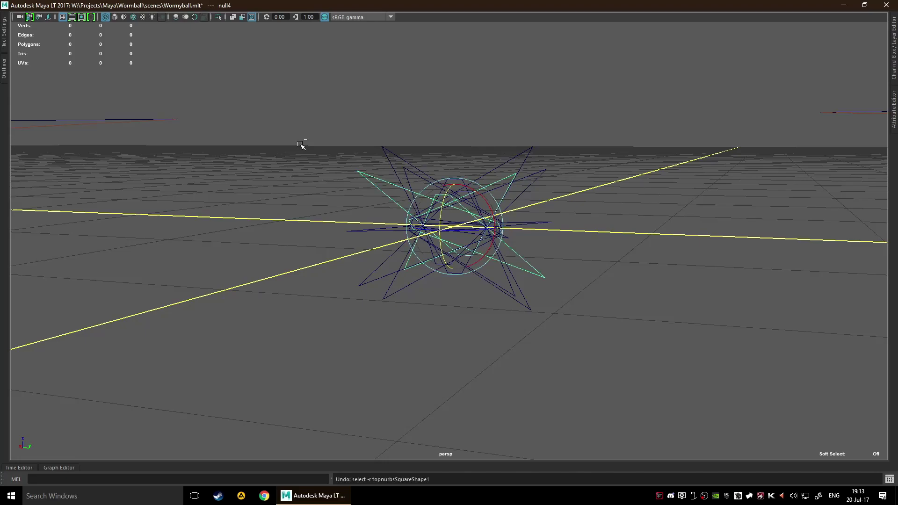
left_click_drag(311, 149, 405, 194, "alt")
left_click_drag(345, 186, 378, 250, "alt")
left_click(427, 254)
left_click_drag(325, 281, 534, 346, "alt")
left_click(507, 345)
left_click(373, 236)
left_click(373, 235)
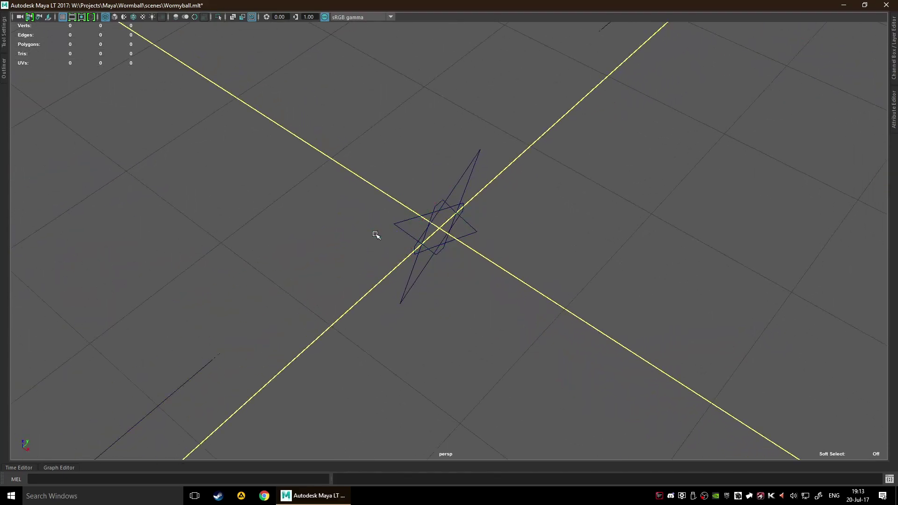
mouse_move(533, 295)
left_mouse_down("alt")
mouse_move(549, 290)
mouse_move(535, 293)
left_mouse_up("alt")
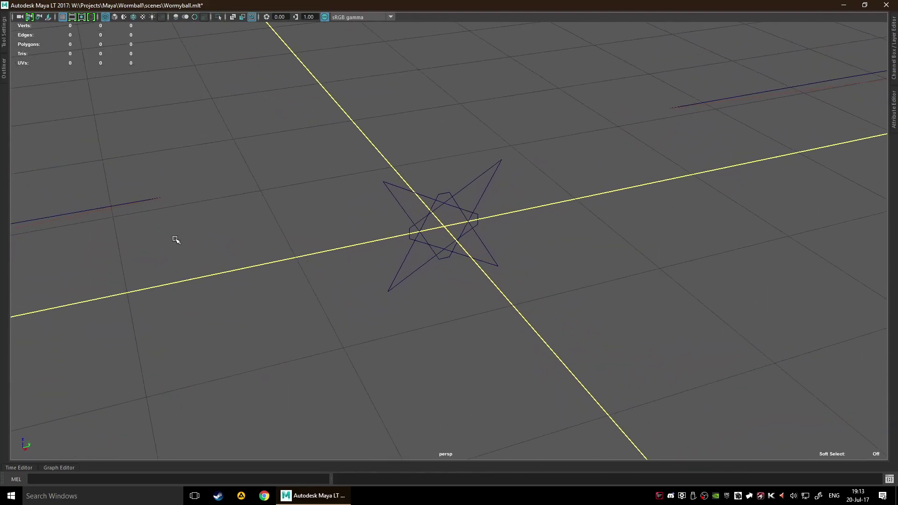
Reopen the Outliner and rename the remaining star curve null2 as Controller
left_click(5, 72)
double_click(38, 138)
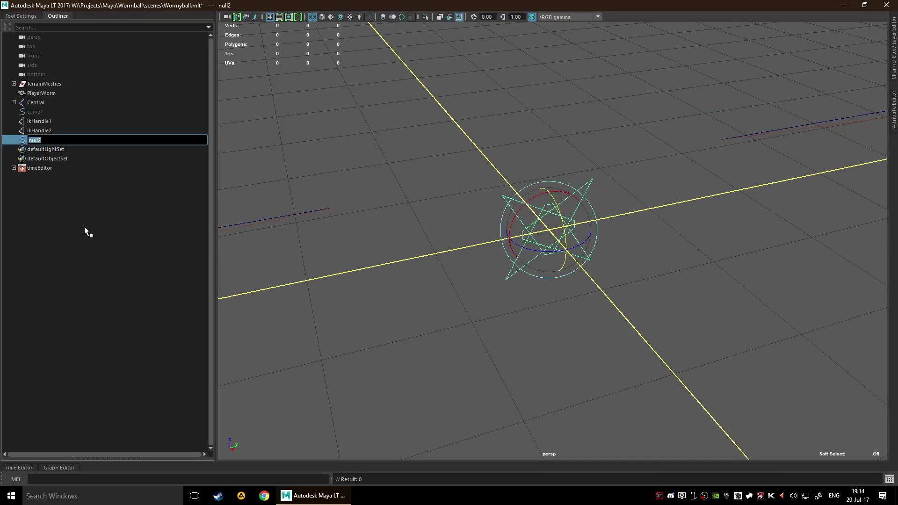
type("Controller")
key("Return")
left_click(561, 355)
Move the Controller star straight up along Z to a height of about 2.97
scroll(561, 355, "down", 3)
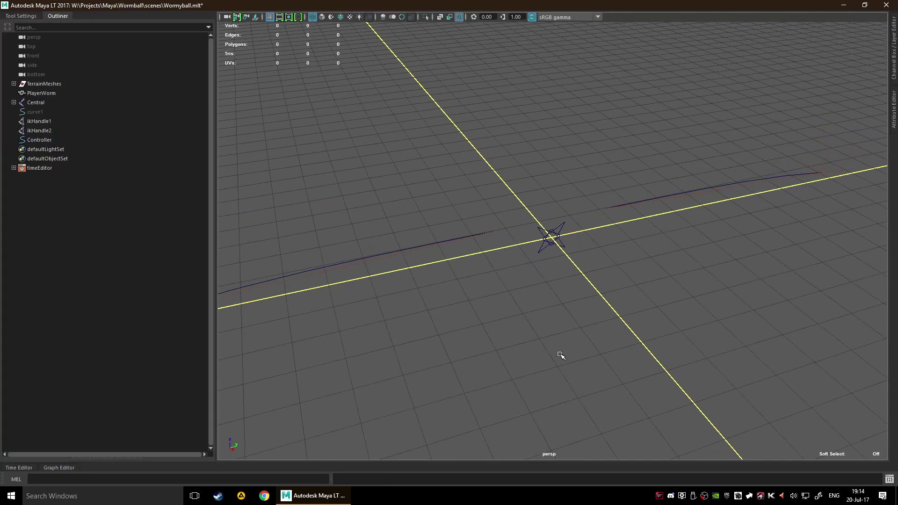
left_click_drag(668, 297, 627, 291, "alt")
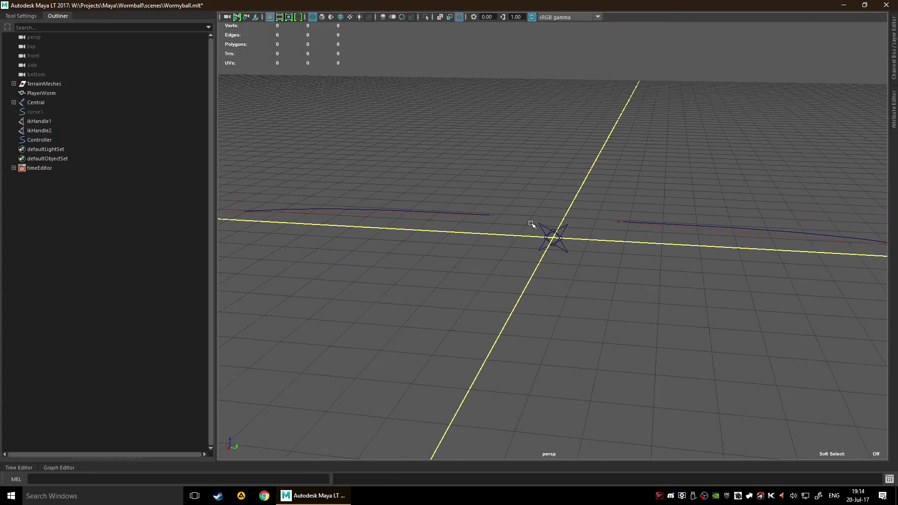
left_click_drag(533, 231, 593, 275)
key("w")
middle_click_drag(552, 277, 560, 178)
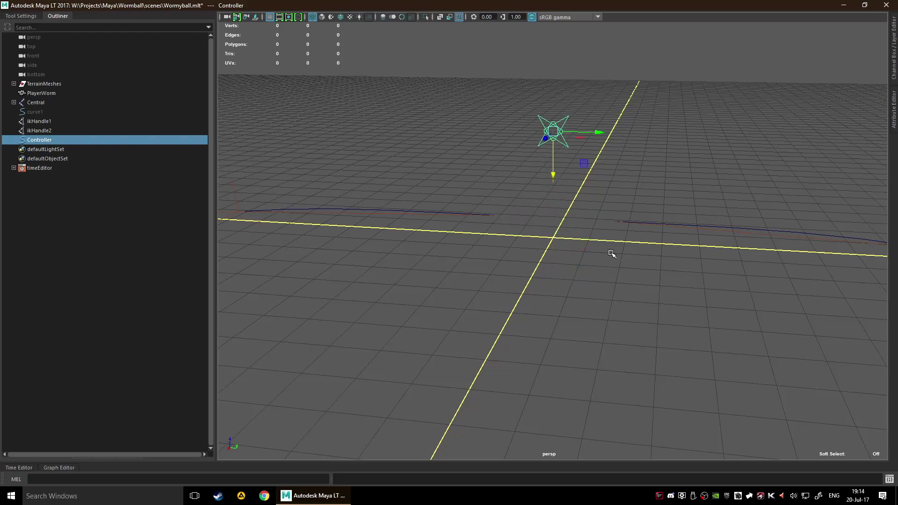
Set the Controller's Rotate Y to -90 and deselect it
left_click(894, 67)
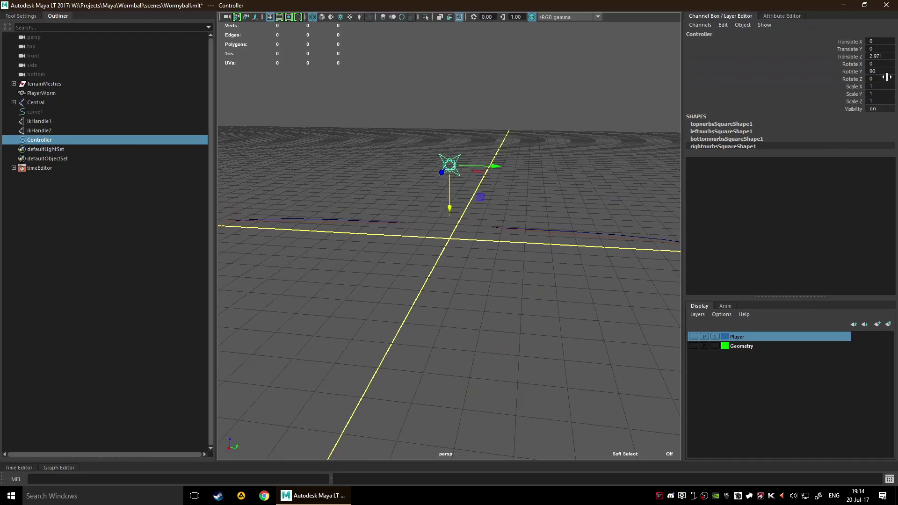
left_click(882, 70)
key("Return")
left_click(588, 278)
left_click_drag(601, 158, 579, 167, "alt")
left_click_drag(415, 214, 427, 212, "alt")
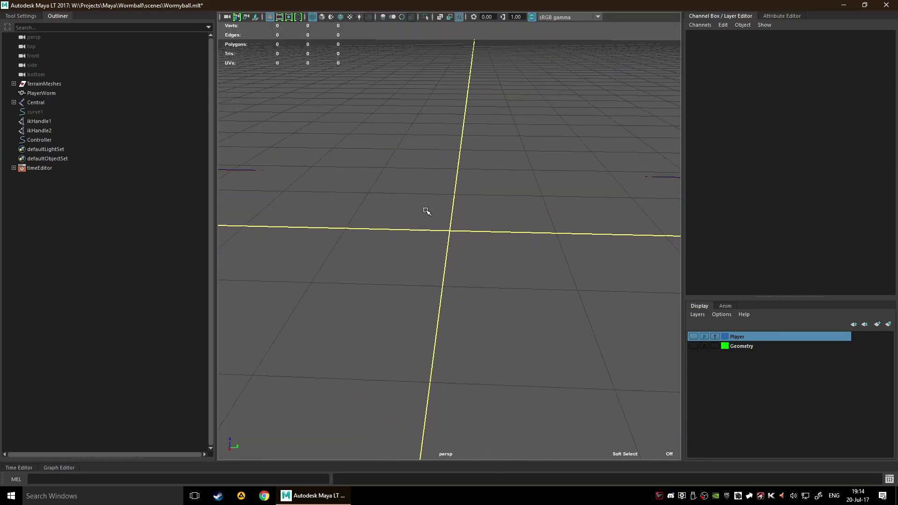
Collapse the Outliner and Channel Box, and turn on the display of joints in the perspective view
left_click(63, 17)
left_click(723, 17)
middle_click_drag(533, 132, 520, 202, "alt")
scroll(530, 203, "down", 8)
key("space")
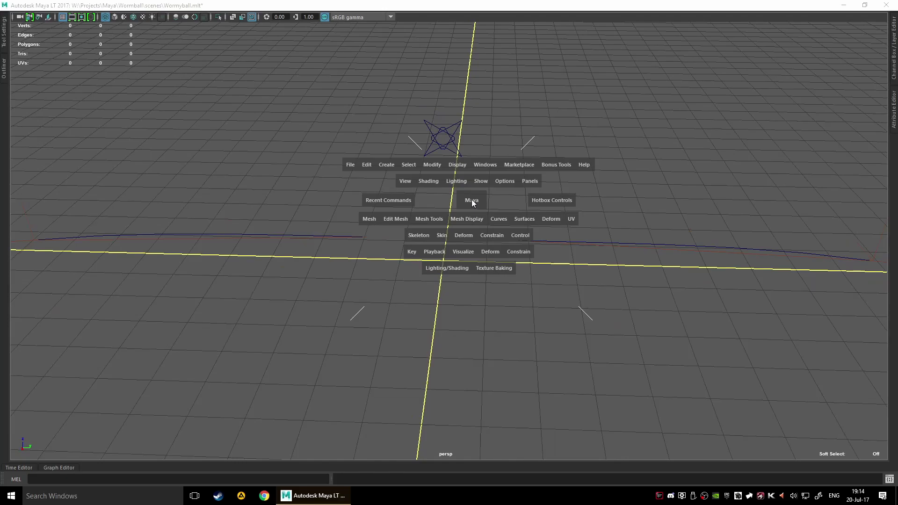
left_click(484, 177)
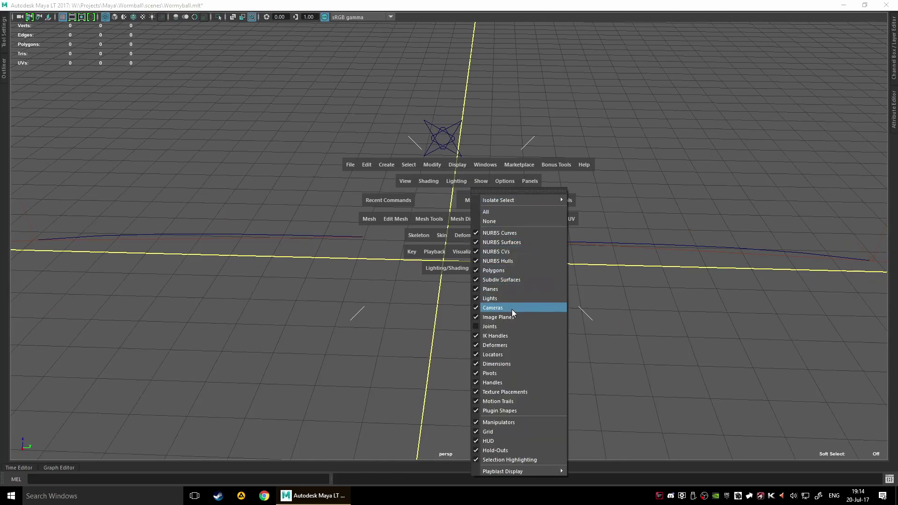
left_click(512, 326)
scroll(511, 295, "up", 4)
Snap the Controller star onto the worm's central joint and open its channel values
left_click(405, 61)
middle_click_drag(591, 150, 528, 229, "alt")
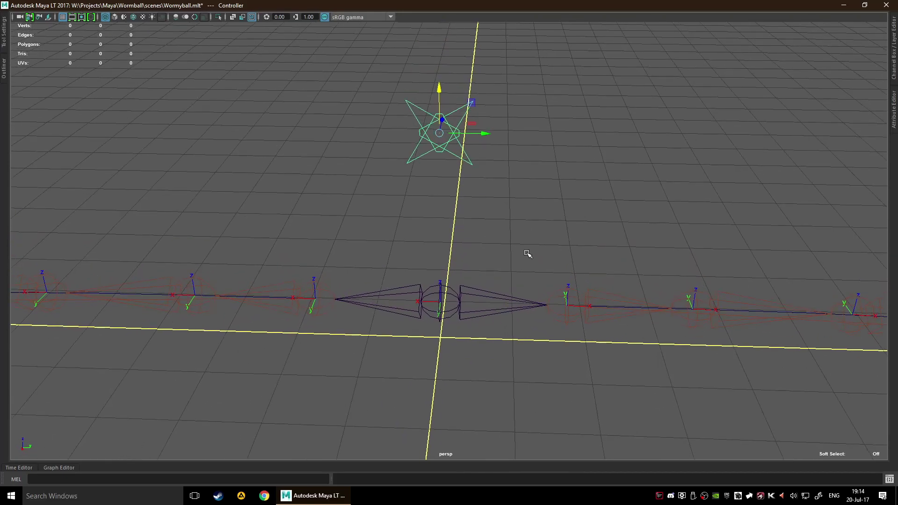
left_click_drag(439, 132, 445, 307)
right_click_drag(522, 290, 454, 373, "alt")
middle_click_drag(454, 373, 464, 261, "alt")
right_click_drag(464, 260, 410, 205, "alt")
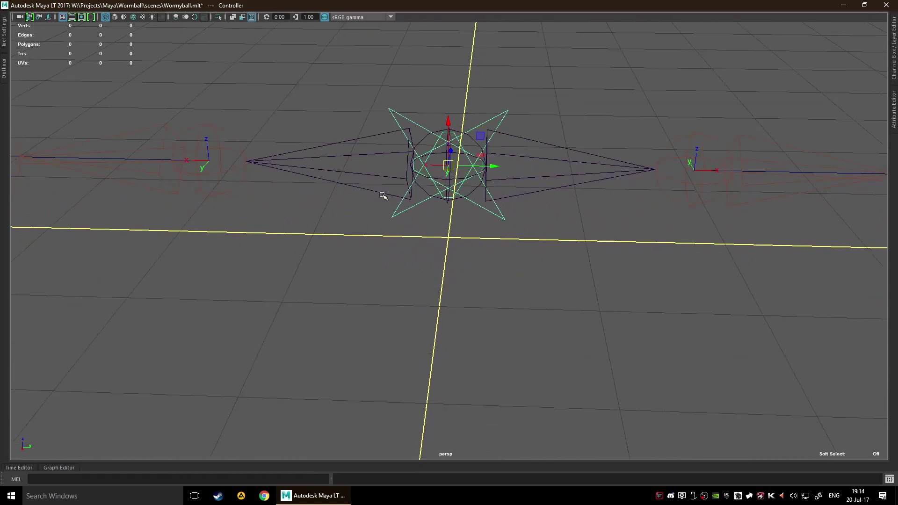
scroll(541, 169, "down", 3)
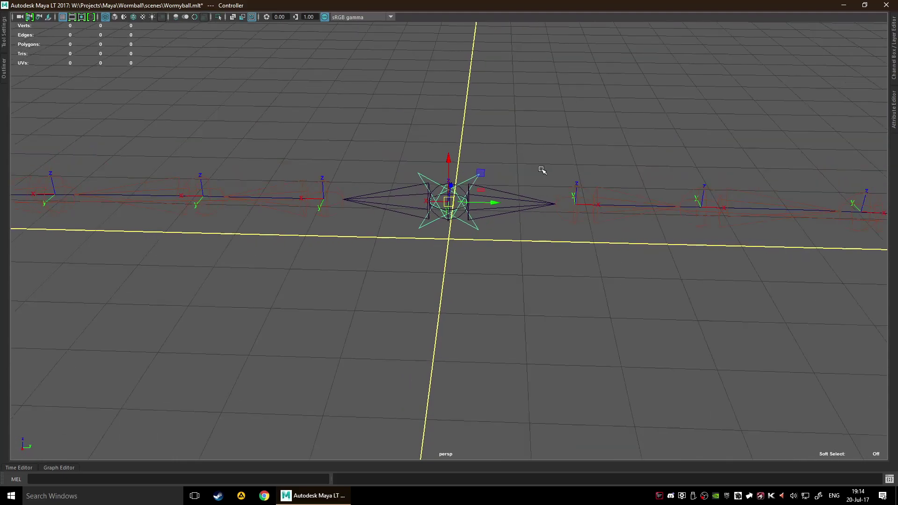
left_click(894, 72)
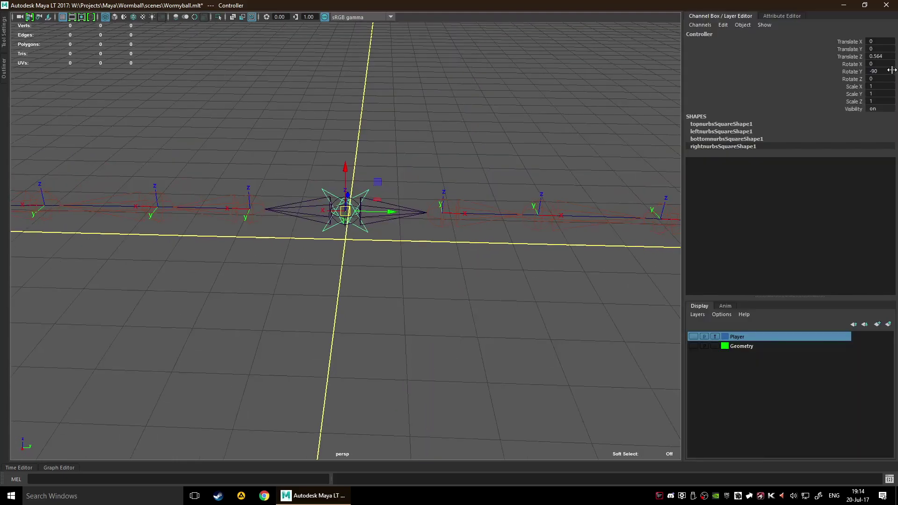
Raise the Controller star straight up along Z above the central joint, to a Translate Z of about 3.27
left_click(847, 56)
middle_click_drag(361, 124, 345, 32)
middle_click_drag(545, 76, 538, 36)
scroll(527, 89, "down", 5)
middle_click_drag(523, 114, 502, 136)
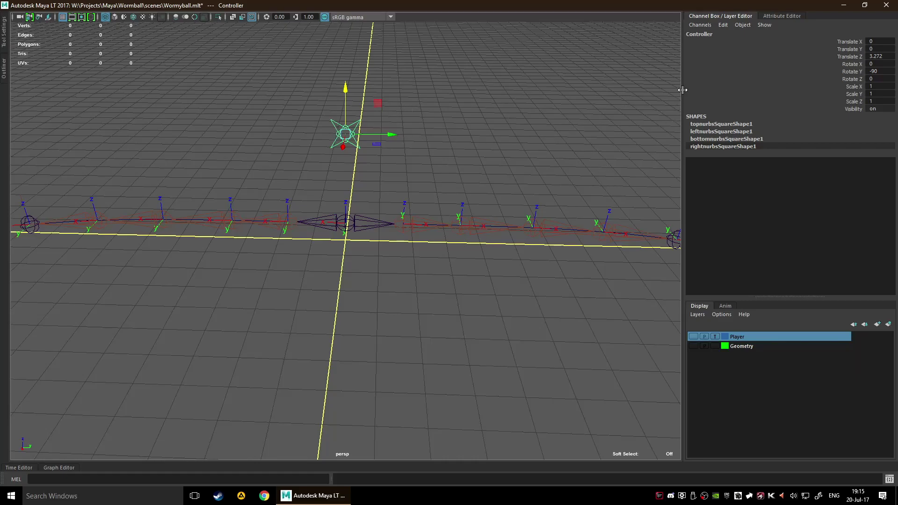
left_click(711, 13)
middle_click_drag(602, 105, 592, 208, "alt")
left_click(894, 109)
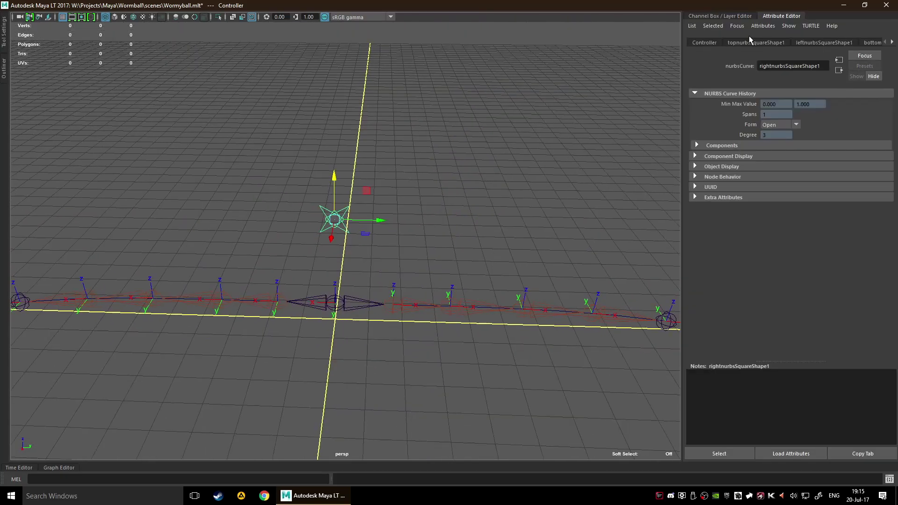
left_click(721, 16)
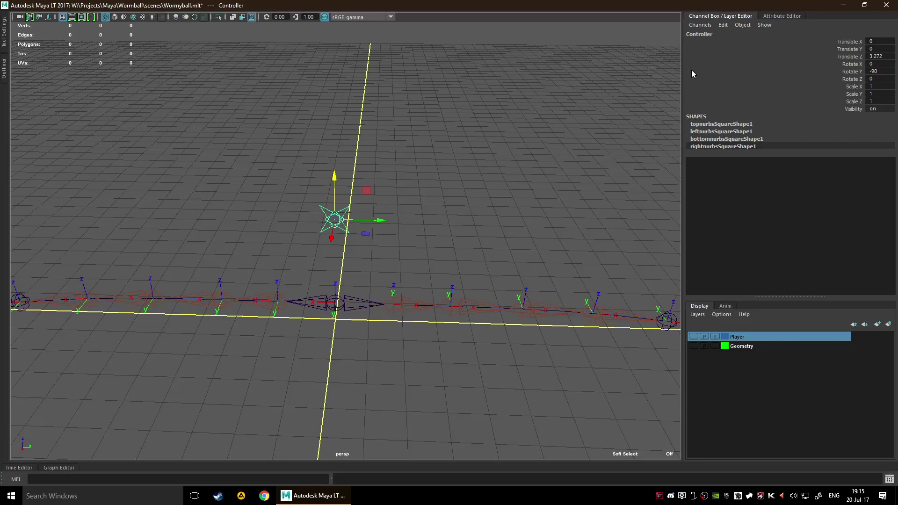
left_click_drag(430, 216, 487, 145, "alt")
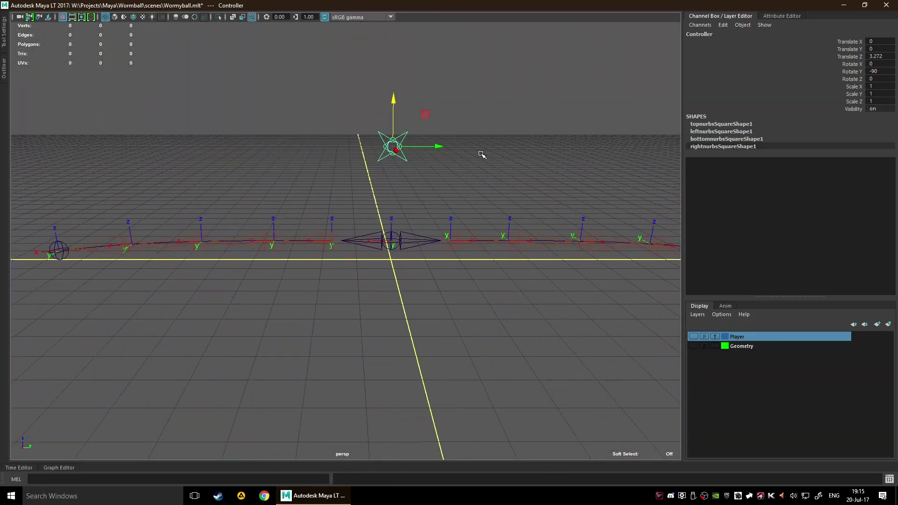
middle_click_drag(482, 153, 480, 158, "alt")
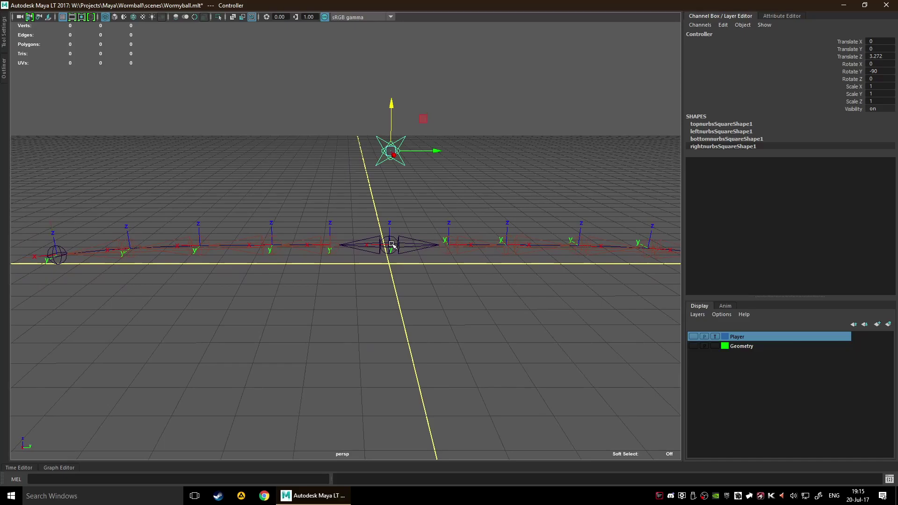
Try moving the Controller away in the YZ plane to about Translate Y 6.18 and Translate Z 6.38, and undo the move
left_click(333, 116)
left_click_drag(324, 113, 402, 169)
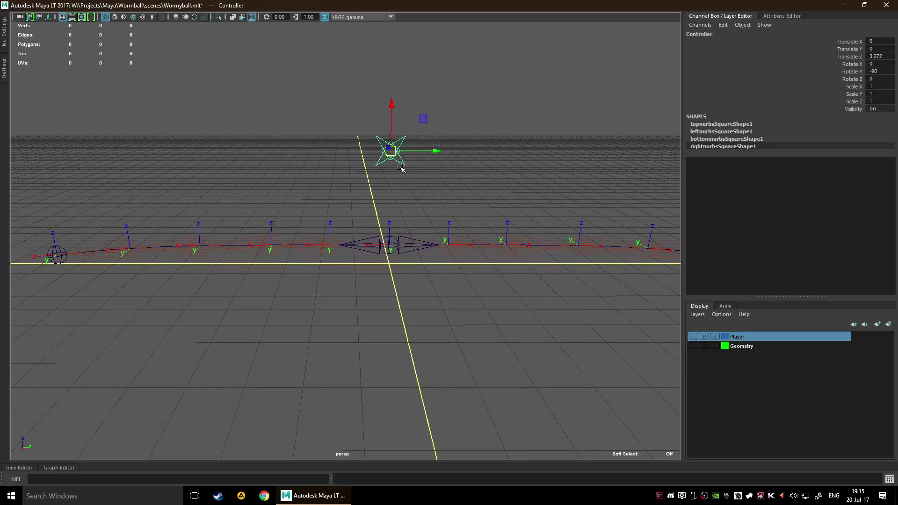
left_click(388, 237)
key("Up")
left_click(451, 171)
left_click_drag(372, 140, 475, 186)
double_click(880, 56)
left_click(429, 116)
left_click_drag(318, 120, 366, 155)
left_click_drag(423, 117, 634, 29)
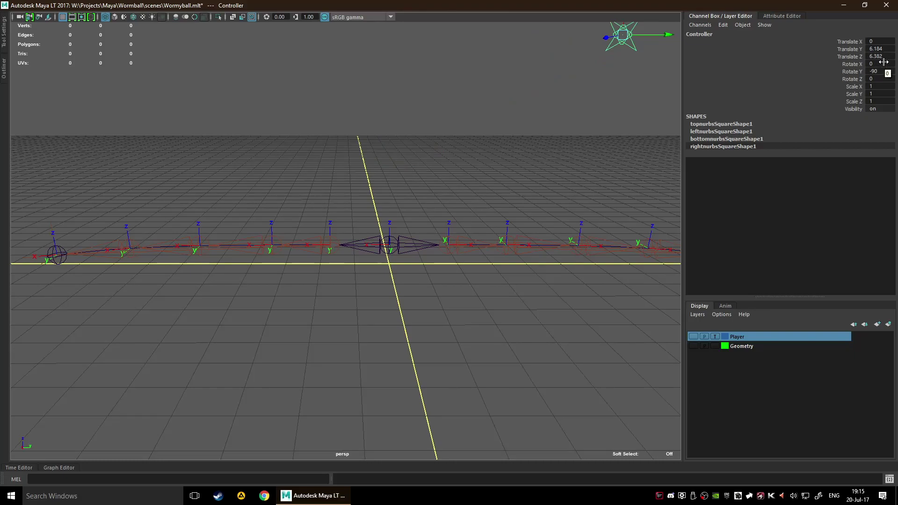
key("ctrl+z")
key("ctrl+z")
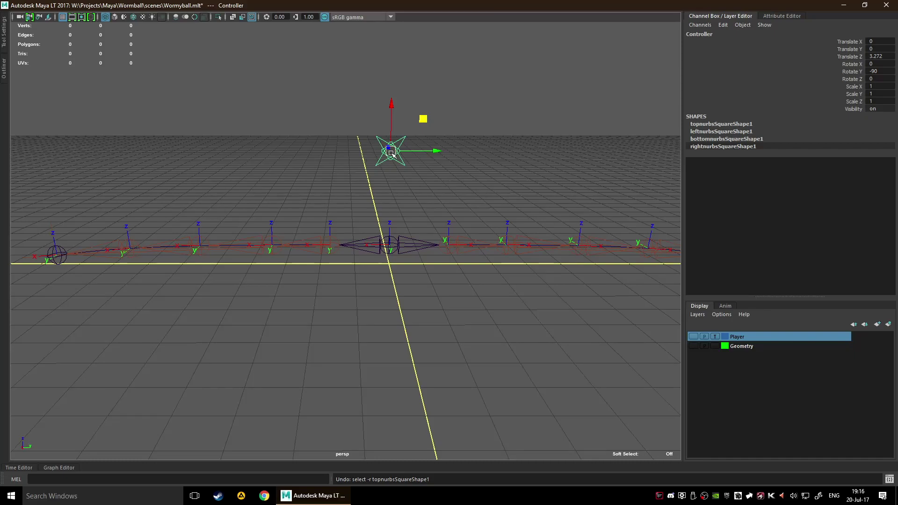
Freeze the Controller's transformations with Translate, Rotate and Scale enabled
key("space")
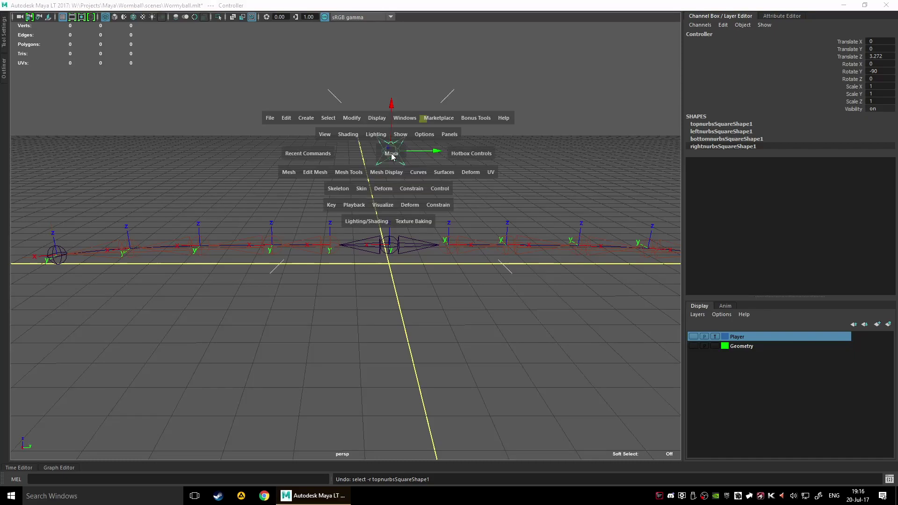
left_click(307, 117)
left_click(310, 116)
left_click(353, 117)
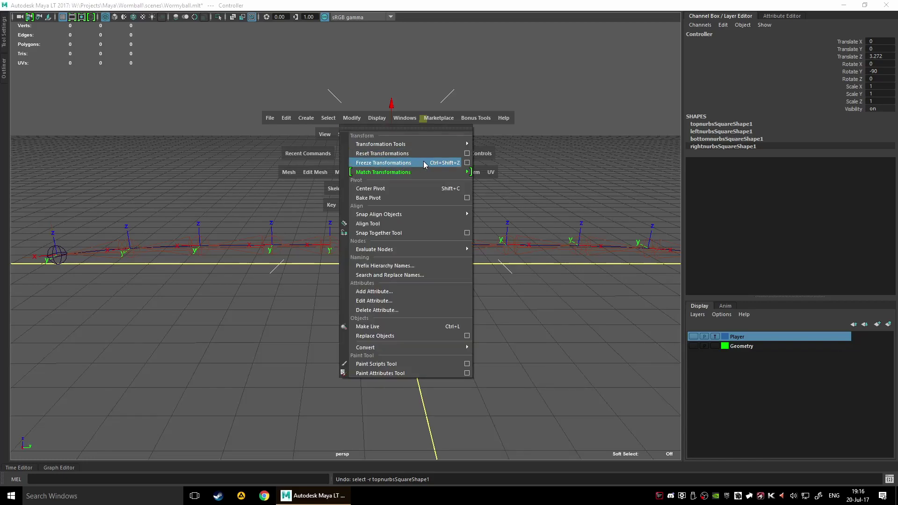
left_click(466, 163)
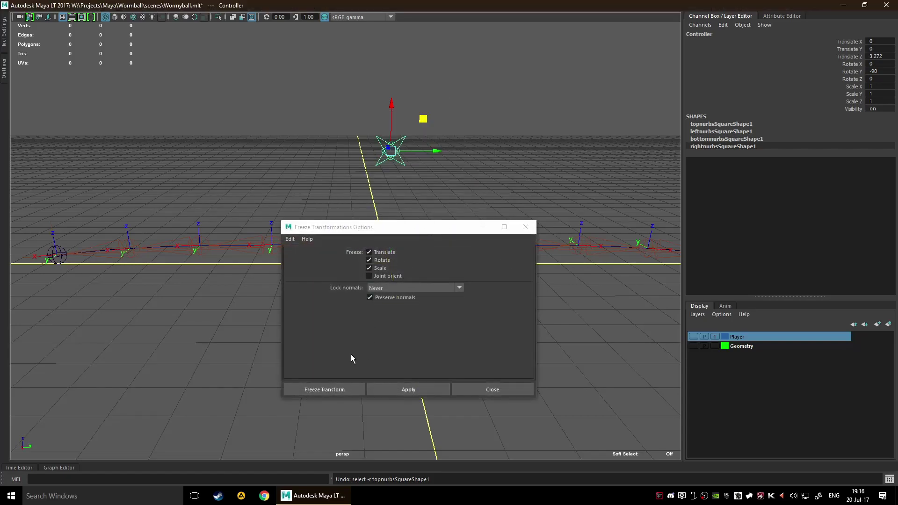
left_click(346, 391)
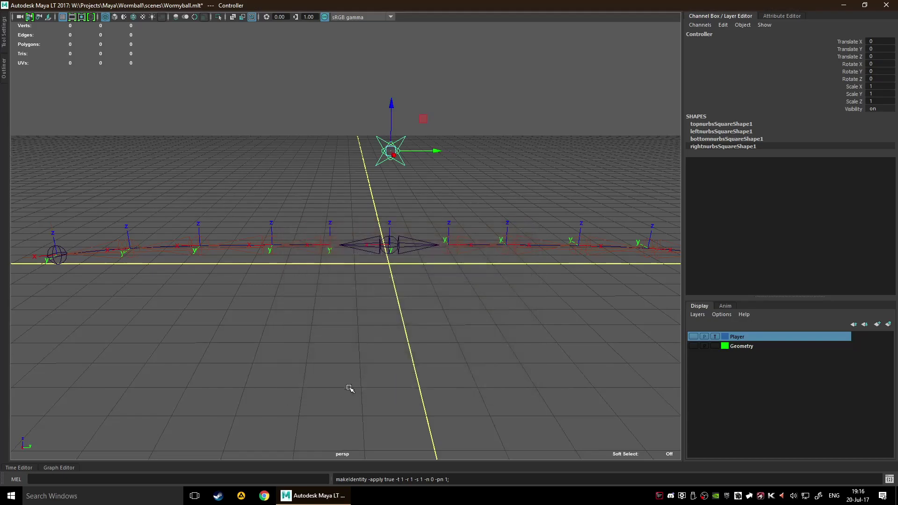
Test the frozen Controller by moving it away in the YZ plane and resetting its Translate X, Y and Z to 0
mouse_move(523, 145)
left_mouse_down("alt")
mouse_move(487, 145)
mouse_move(515, 147)
left_mouse_up("alt")
left_click_drag(436, 120, 502, 72)
left_click_drag(382, 150, 435, 174)
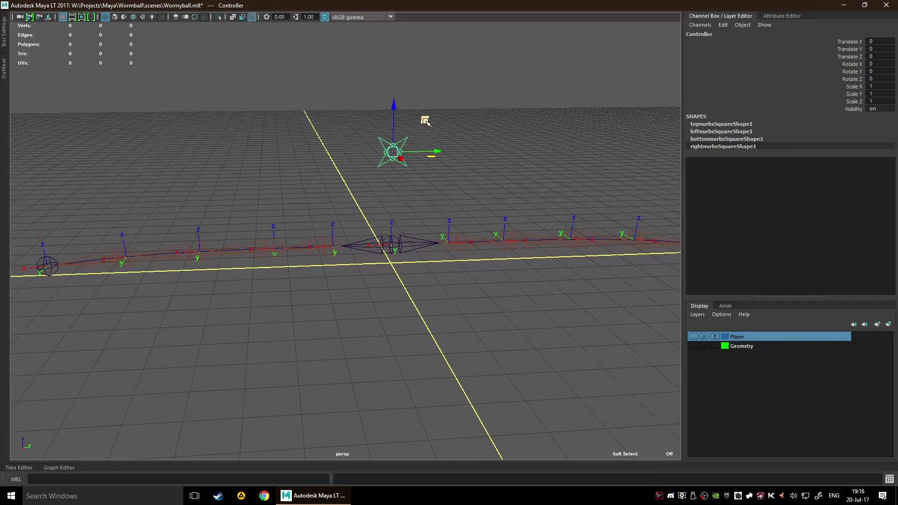
left_click_drag(427, 122, 673, 12)
scroll(575, 145, "down", 5)
left_click_drag(882, 41, 881, 56)
type("0")
key("Return")
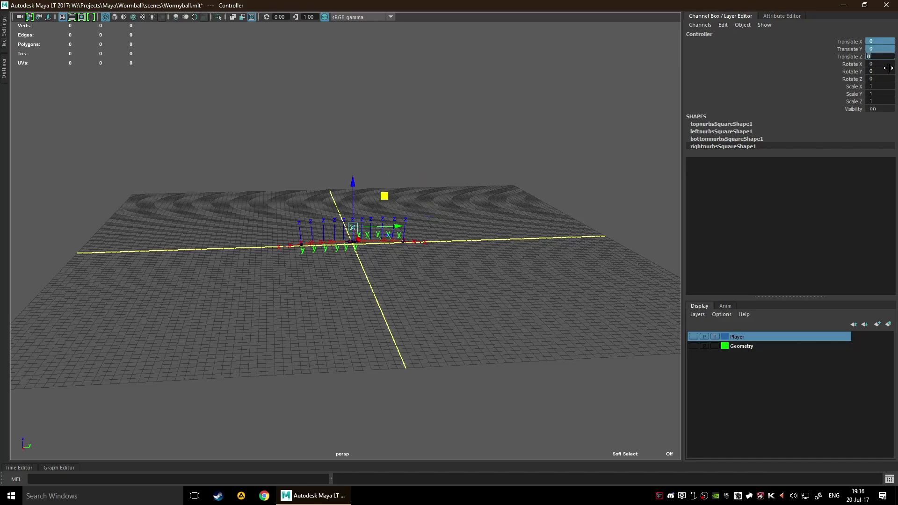
Parent the worm's Central joint to the Controller star
scroll(449, 140, "up", 5)
left_click_drag(481, 128, 451, 124, "alt")
left_click(447, 125)
left_click_drag(280, 127, 397, 167)
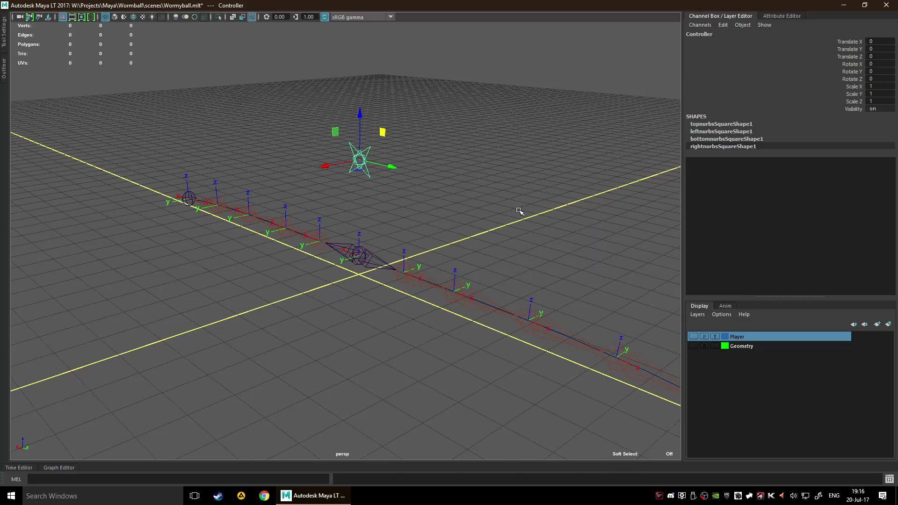
left_click_drag(438, 200, 487, 196, "alt")
middle_click_drag(473, 190, 465, 190, "alt")
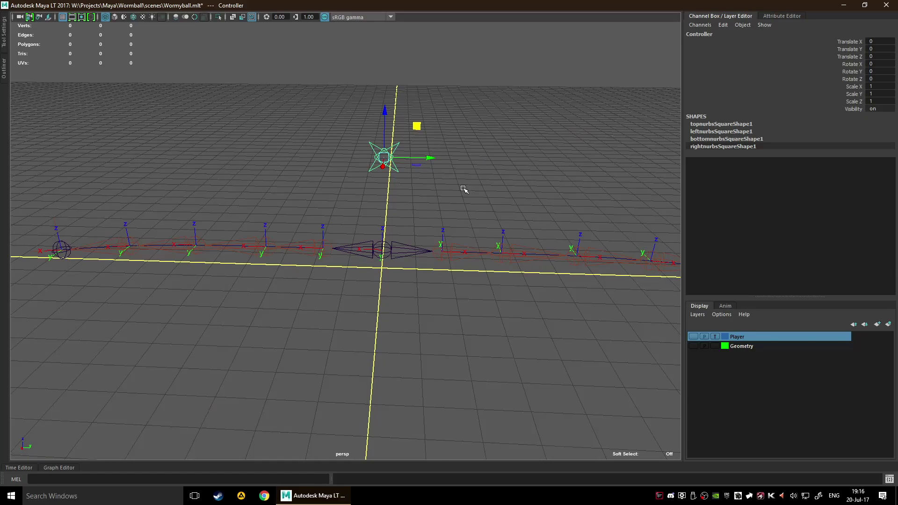
left_click(383, 252)
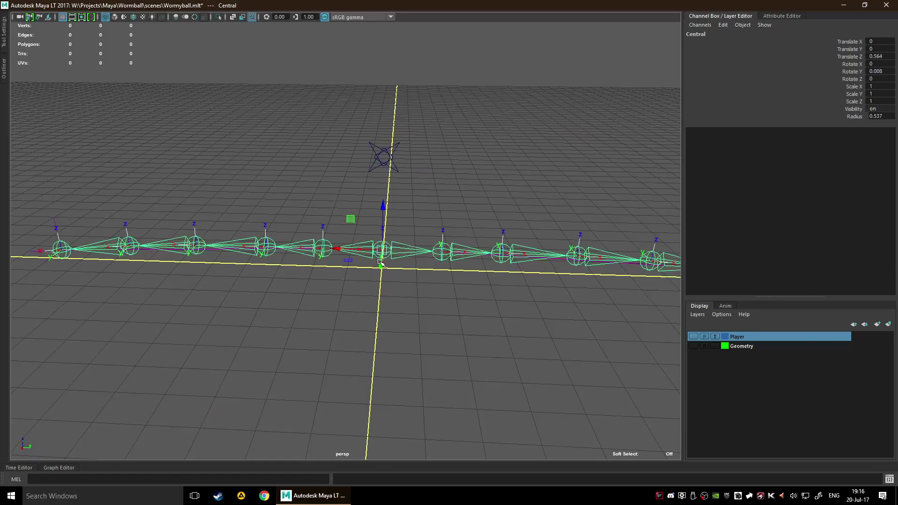
left_click(387, 157)
key("Down")
left_click(384, 157)
Test-move the Controller to about Translate Y -0.32 and Translate Z 0.61, undo the move and step back to the Central joint selection
left_click_drag(415, 125, 402, 108)
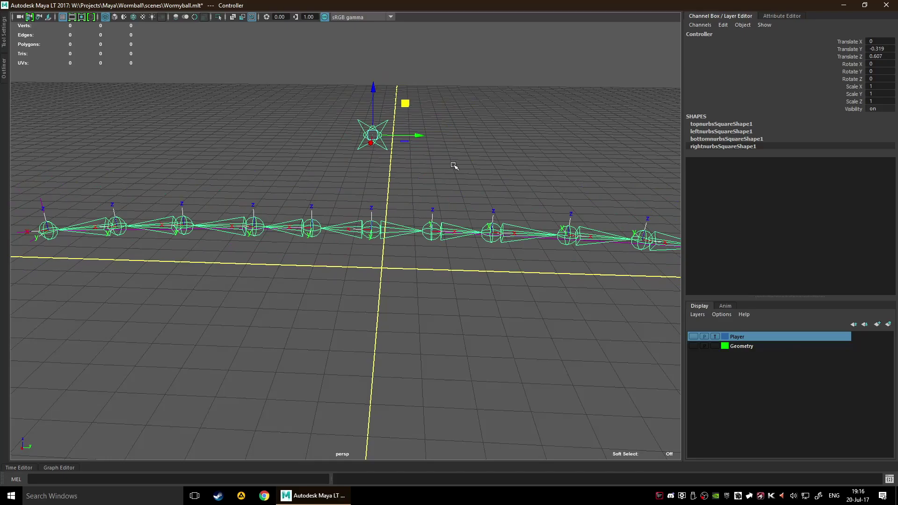
key("ctrl+z")
key("ctrl+z")
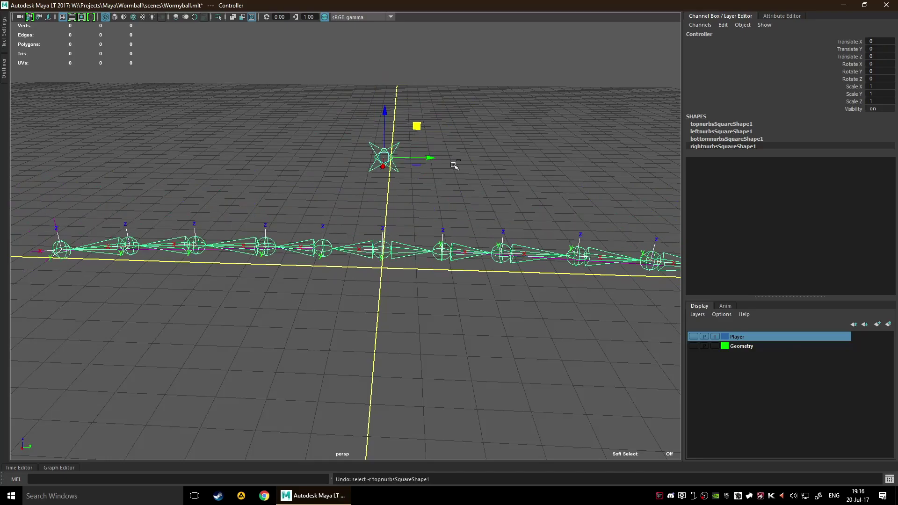
key("ctrl+z")
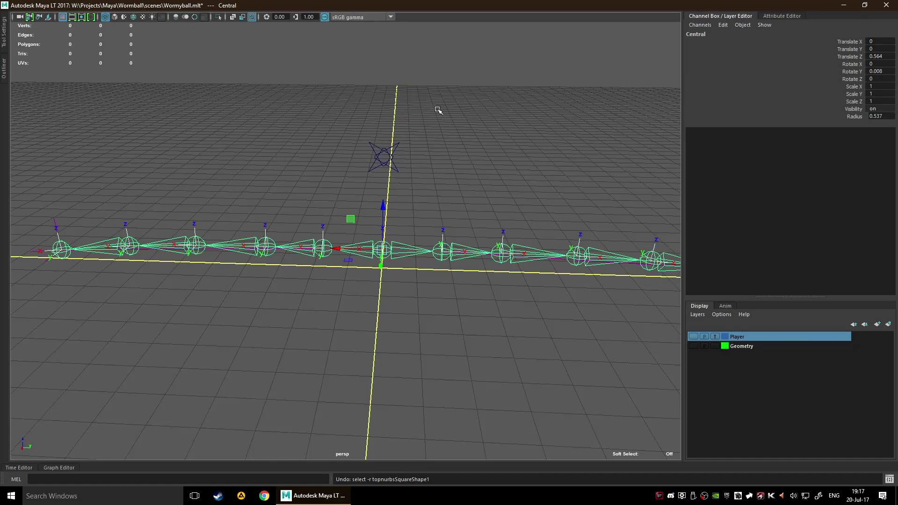
Reselect the Central joint and the Controller, and try to parent the joint to the Controller again
left_click(387, 308)
left_click(383, 253)
left_click(383, 162)
key("p")
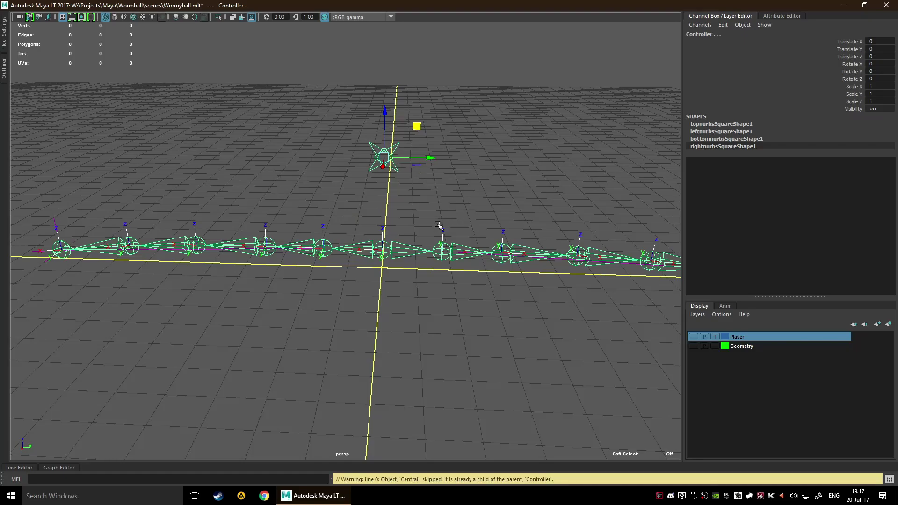
Nudge the Controller slightly upward to test the parenting, and undo the move
left_click(451, 190)
left_click(399, 144)
mouse_move(384, 126)
left_mouse_down()
mouse_move(384, 89)
mouse_move(379, 153)
mouse_move(381, 63)
mouse_move(381, 112)
left_mouse_up()
key("ctrl+z")
Try moving the Central joint on its own to about Translate X -4.59 and Translate Y -2.13, and undo the move
left_click(379, 259)
left_click_drag(479, 184, 434, 213, "alt")
left_click_drag(369, 283, 368, 151)
left_click_drag(207, 331, 272, 274, "alt")
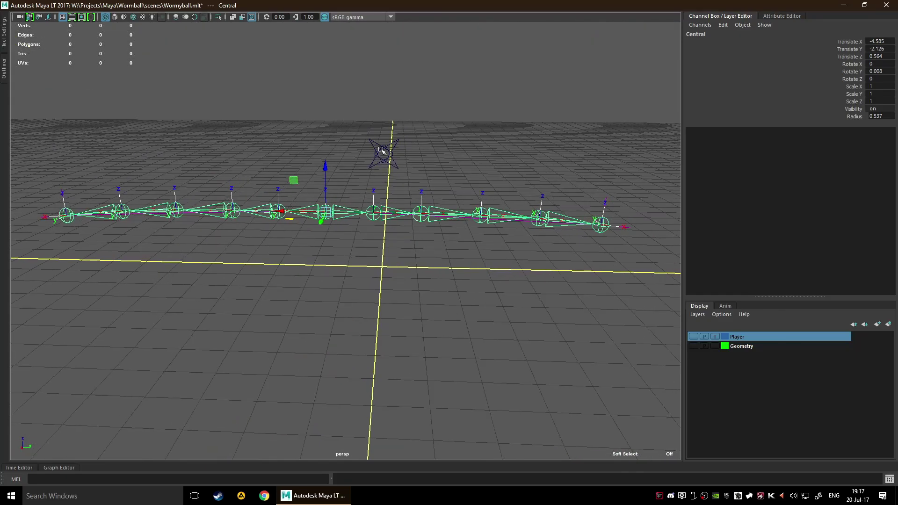
key("ctrl+z")
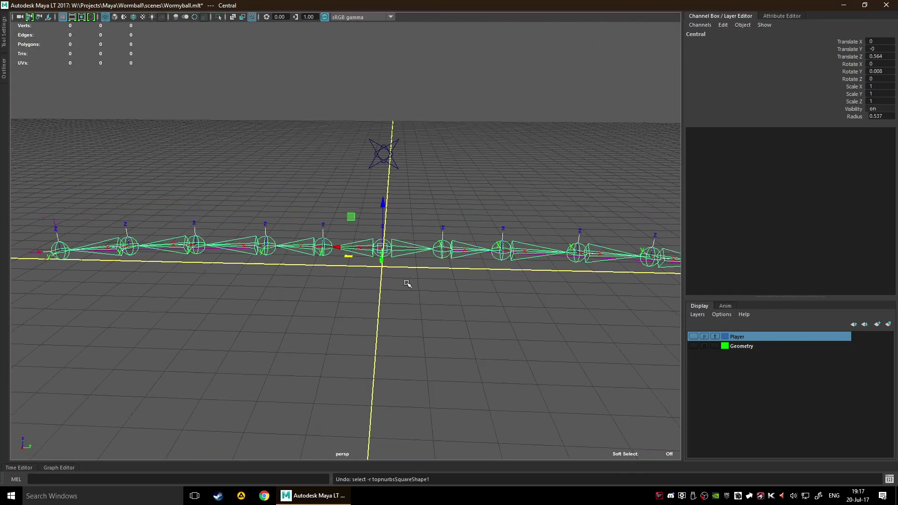
Select the Controller star, try to unparent it, and reselect it
left_click_drag(342, 114, 463, 170)
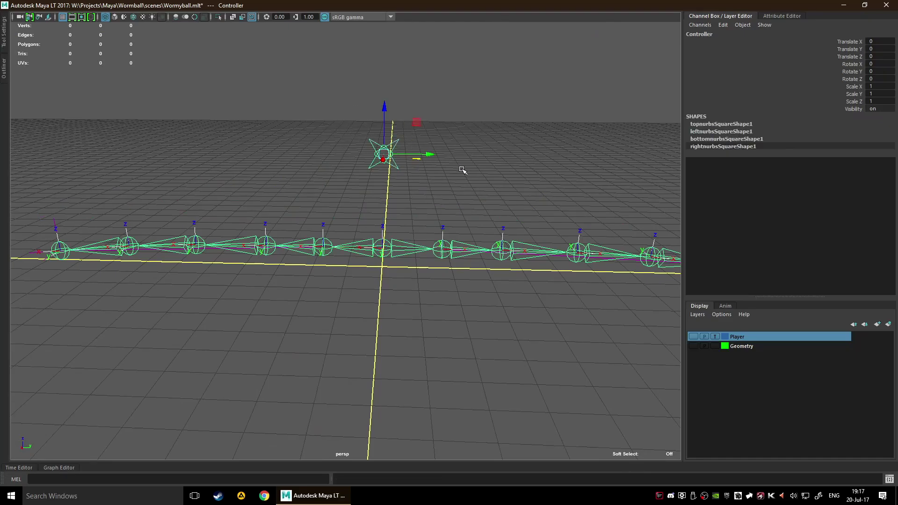
key("shift+p")
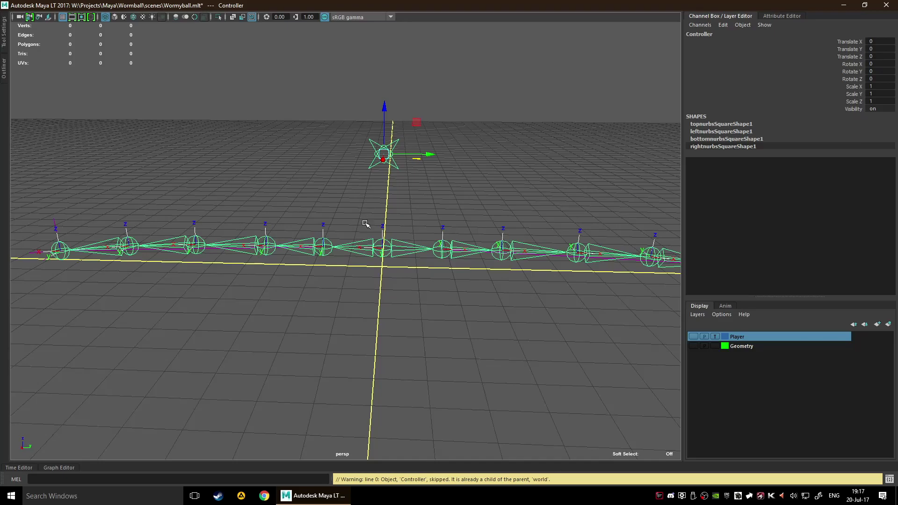
left_click(398, 272)
left_click_drag(362, 106, 424, 188)
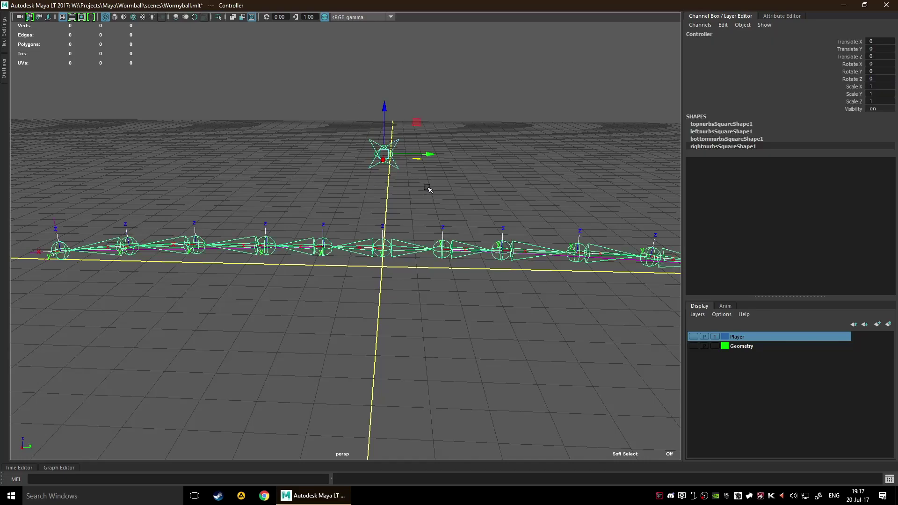
Expand the Controller's hierarchy in the Outliner and undo back to before the Central joint was parented to it
left_click(4, 70)
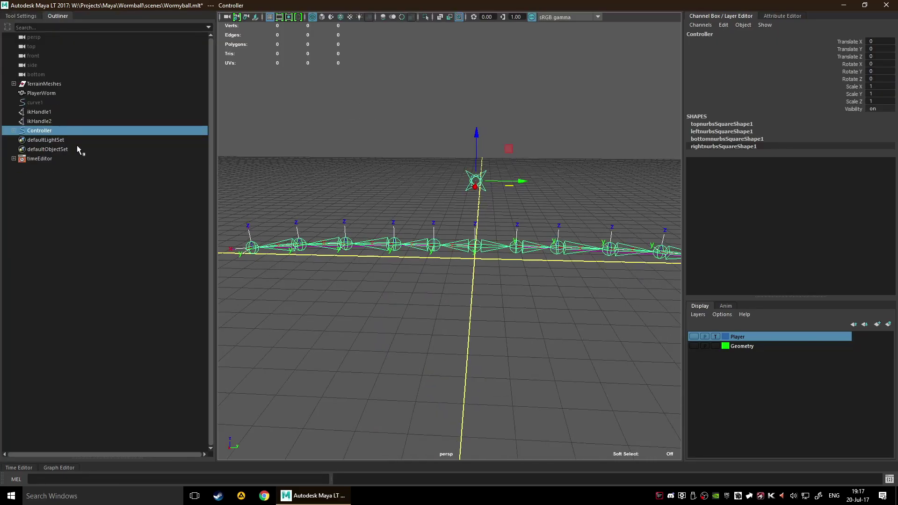
left_click(14, 130)
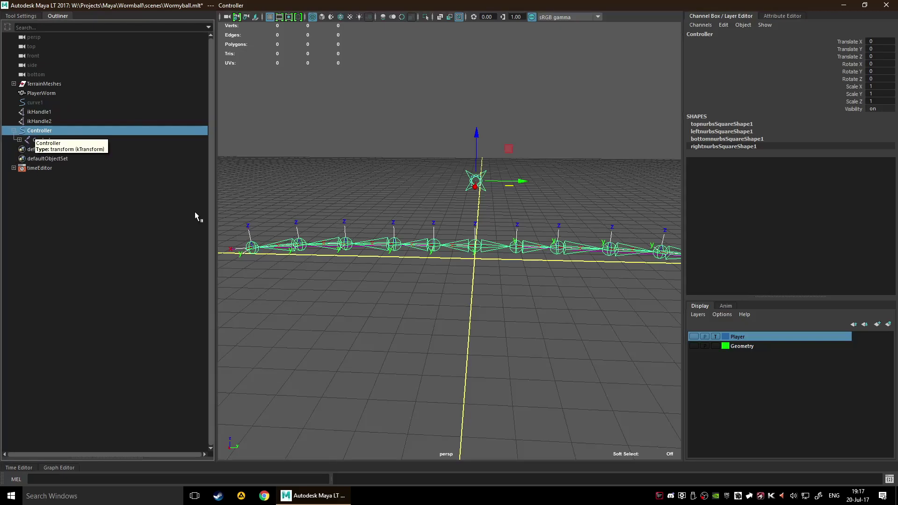
key("ctrl+z")
key("ctrl+z")
key("ctrl+z")
key("ctrl+z")
key("ctrl+z")
key("ctrl+z")
key("ctrl+z")
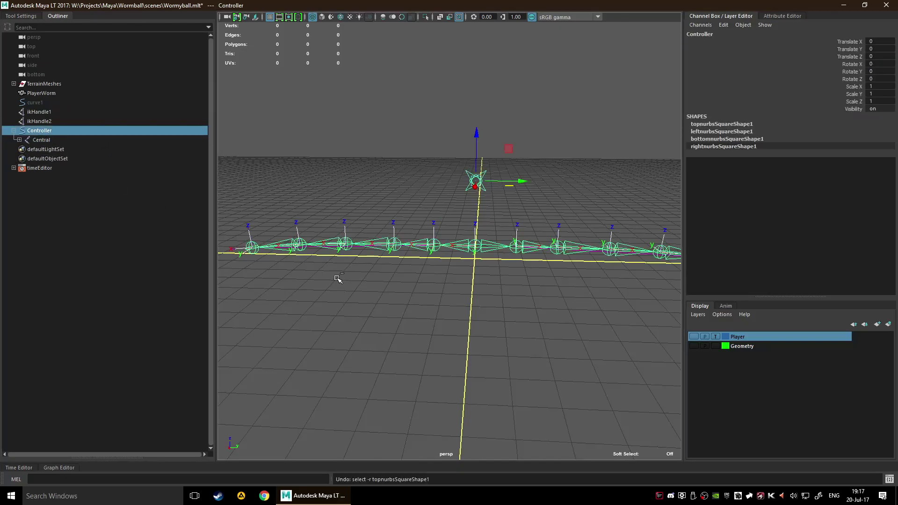
key("ctrl+z")
key("ctrl+z")
key("ctrl+z")
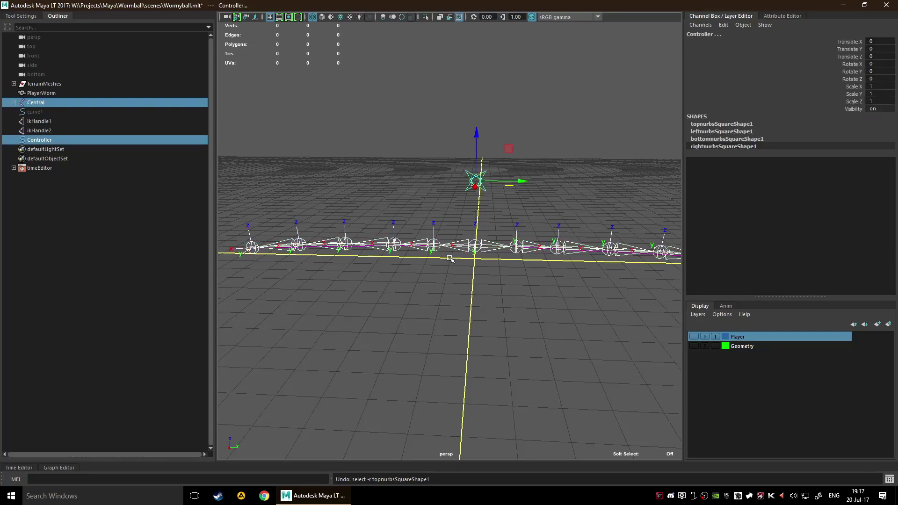
Clear the selection and collapse the Outliner
left_click(472, 251)
left_click(505, 325)
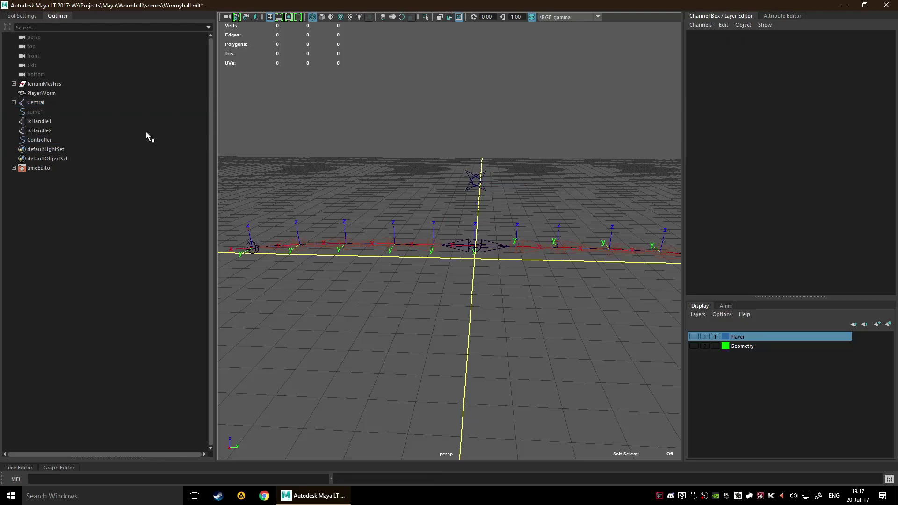
double_click(53, 15)
scroll(407, 229, "up", 5)
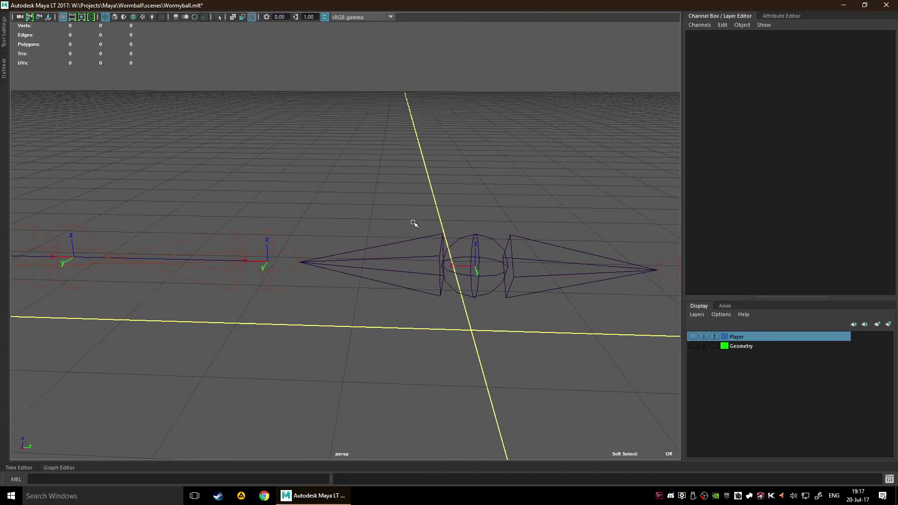
Select the Controller star and add the Central joint to the selection, with the Parent constraint options open
middle_click_drag(474, 157, 366, 279, "alt")
scroll(436, 152, "down", 5)
left_click_drag(333, 119, 365, 143)
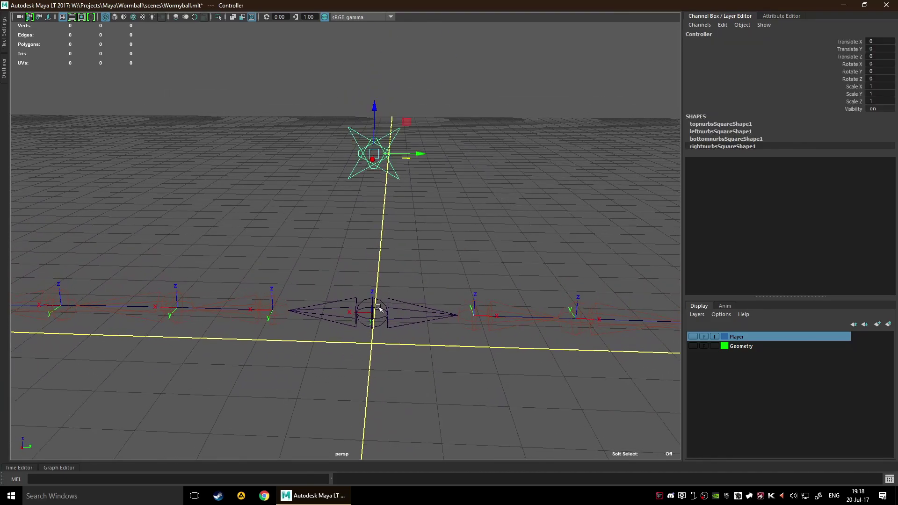
left_click(377, 326)
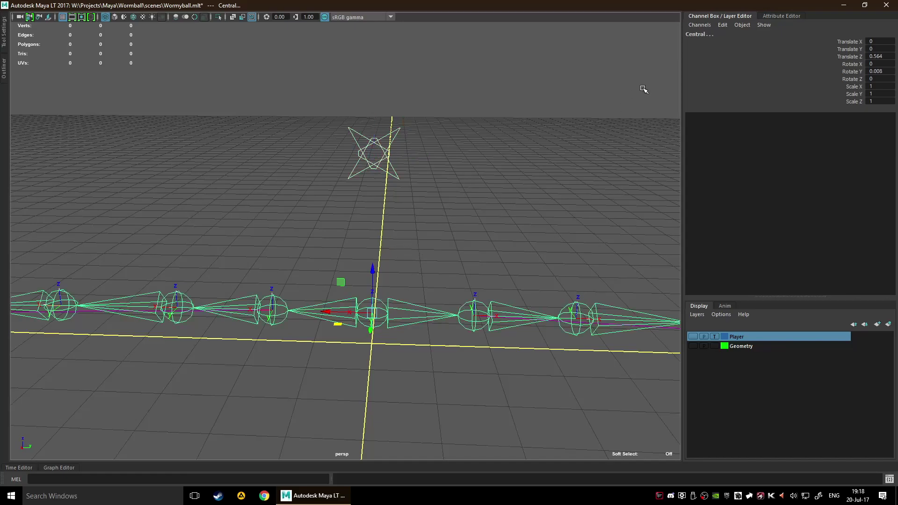
key("space")
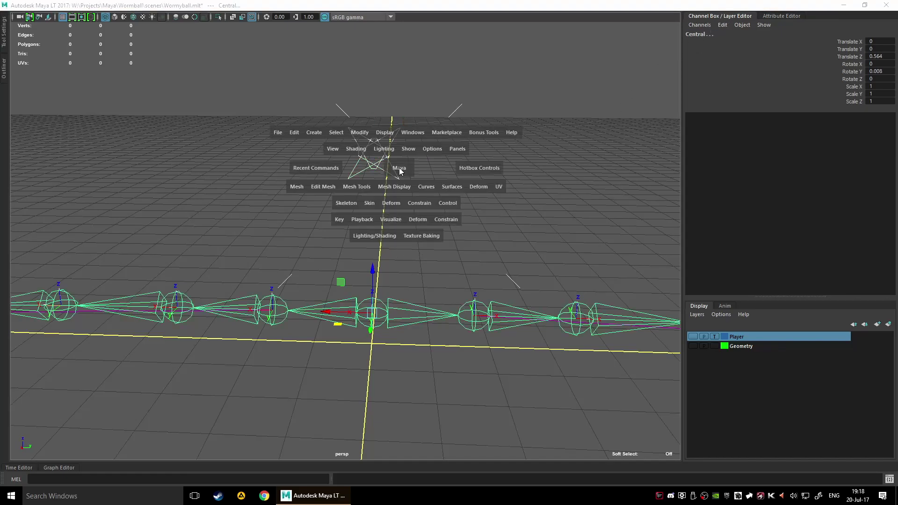
left_click(417, 202)
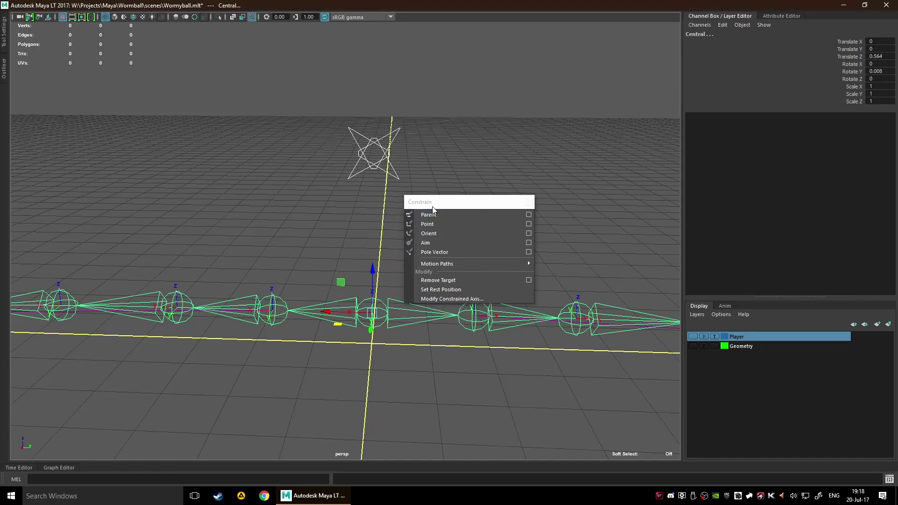
left_click(430, 198)
left_click_drag(521, 227, 544, 217)
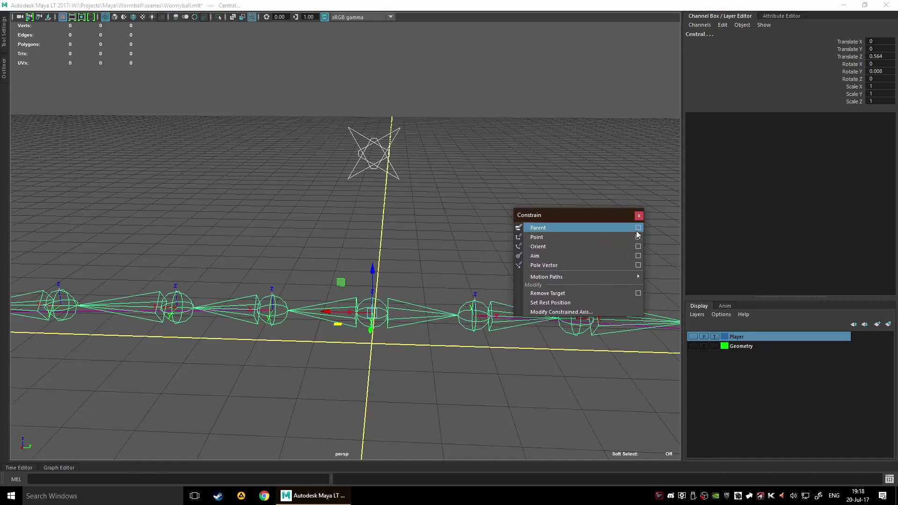
left_click(637, 229)
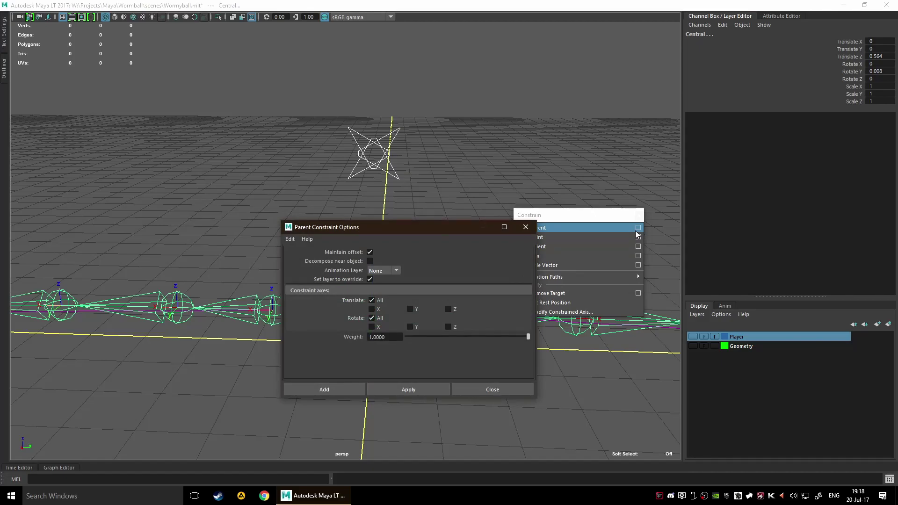
Reset the options and parent-constrain the Central joint to the Controller with Maintain offset, all translate and rotate axes, and weight 1
left_click(290, 239)
left_click(298, 259)
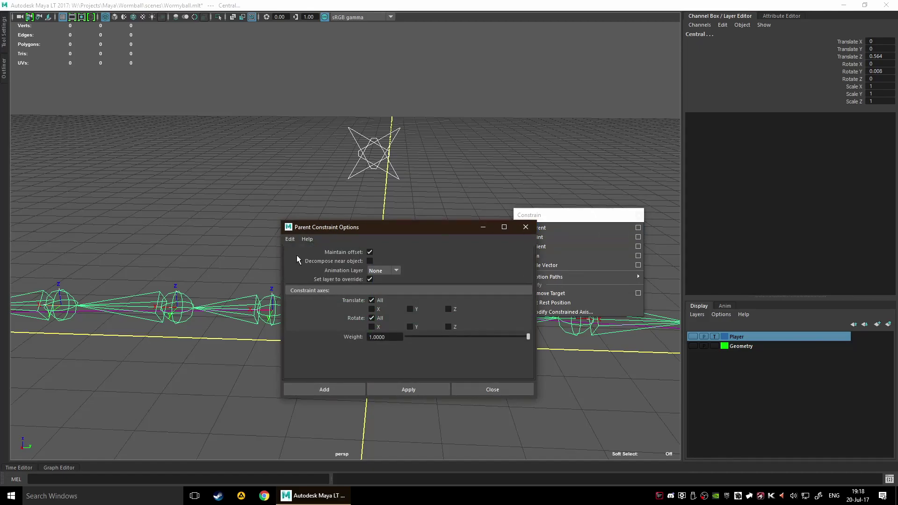
left_click_drag(453, 244, 381, 261)
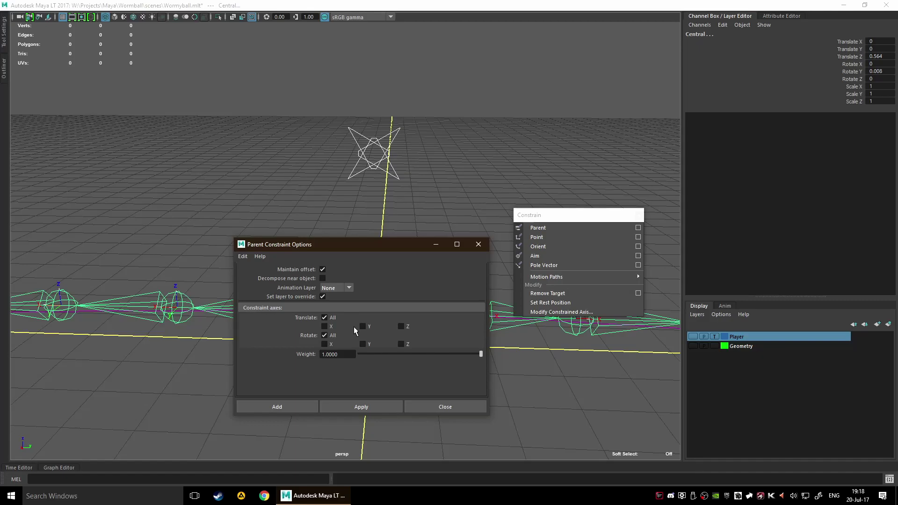
scroll(417, 170, "down", 6)
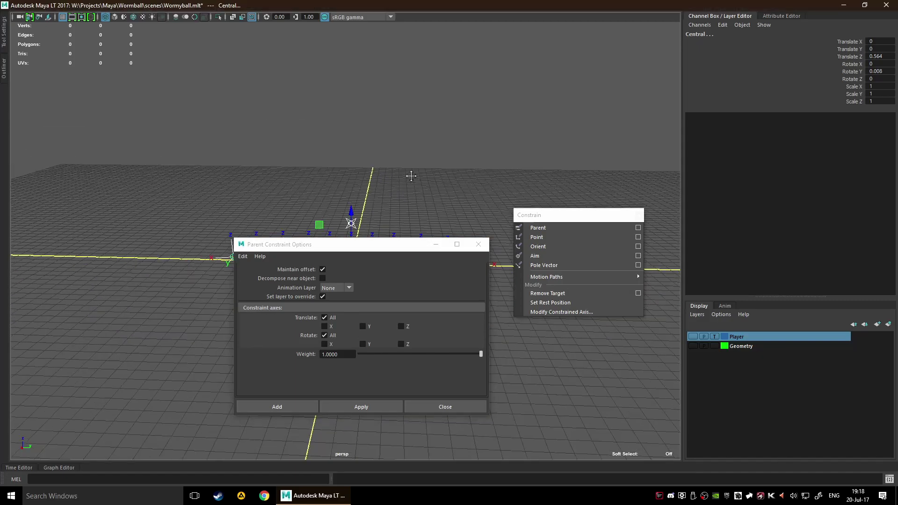
middle_click_drag(411, 174, 421, 148, "alt")
scroll(421, 148, "up", 3)
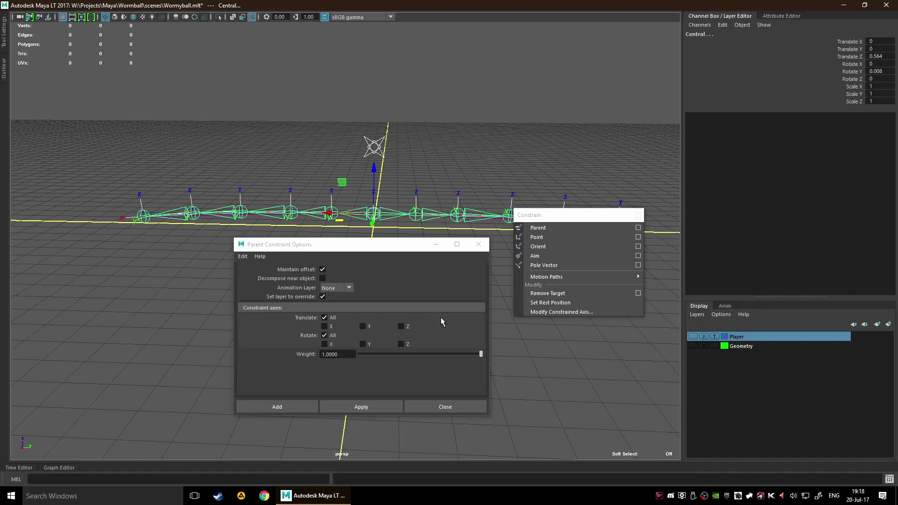
left_click_drag(491, 154, 393, 199, "alt")
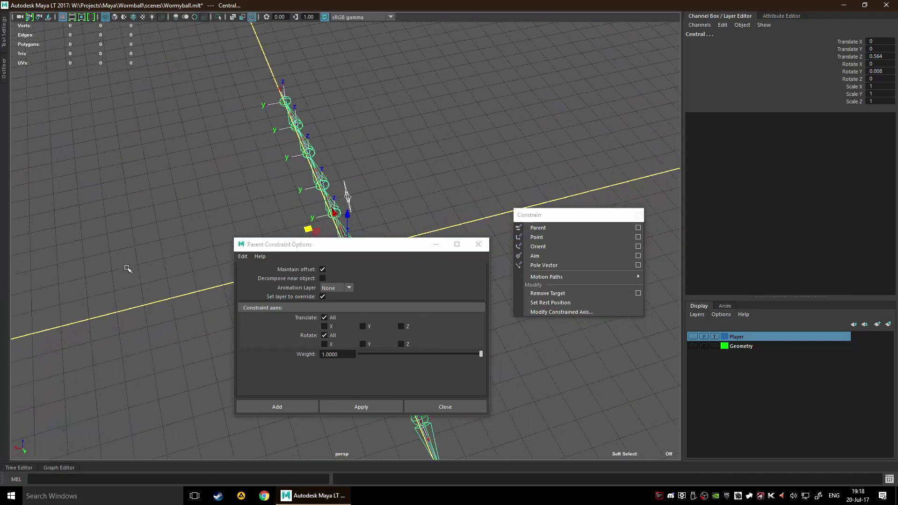
left_click_drag(309, 204, 393, 162, "alt")
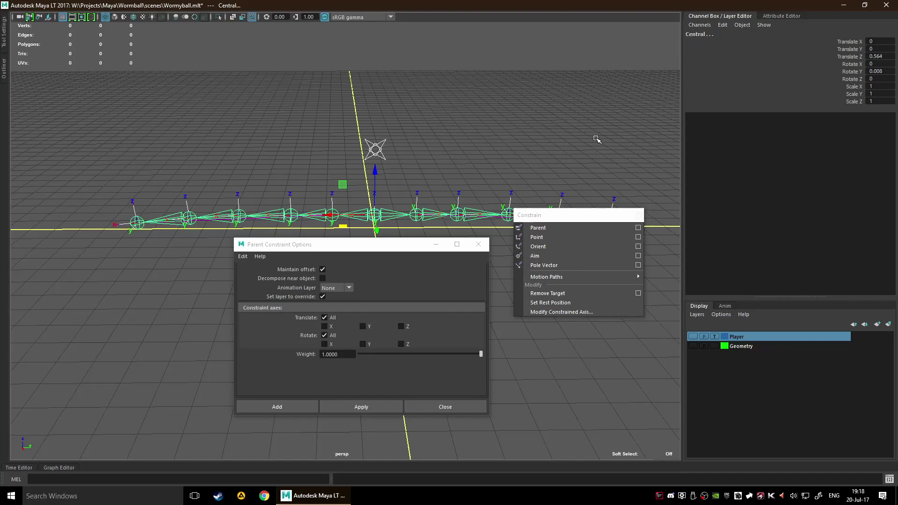
left_click(279, 406)
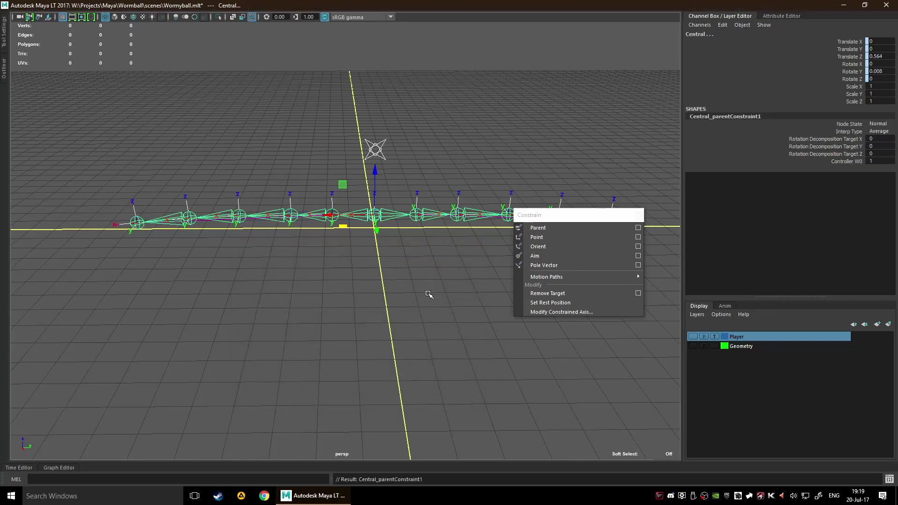
left_click_drag(423, 287, 420, 297, "alt")
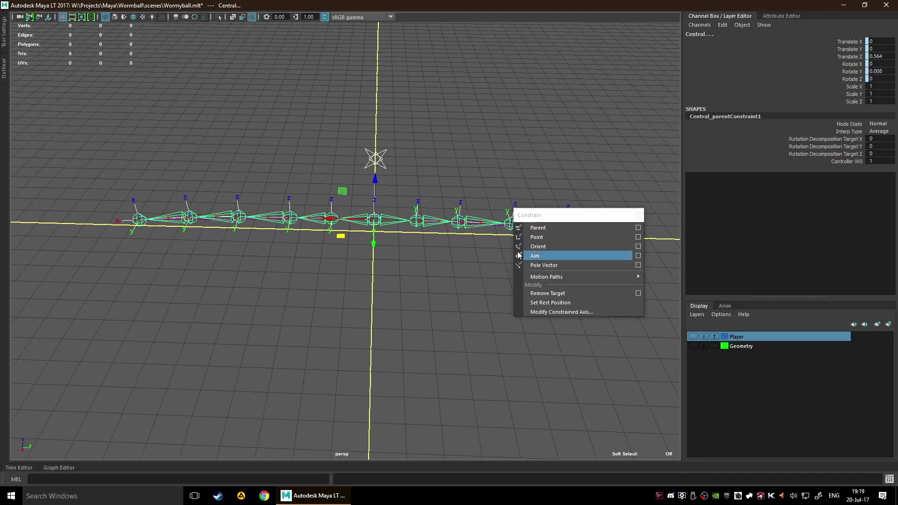
left_click(637, 216)
Select the Central joint and the Controller in turn to check which channels are constrained
left_click(389, 251)
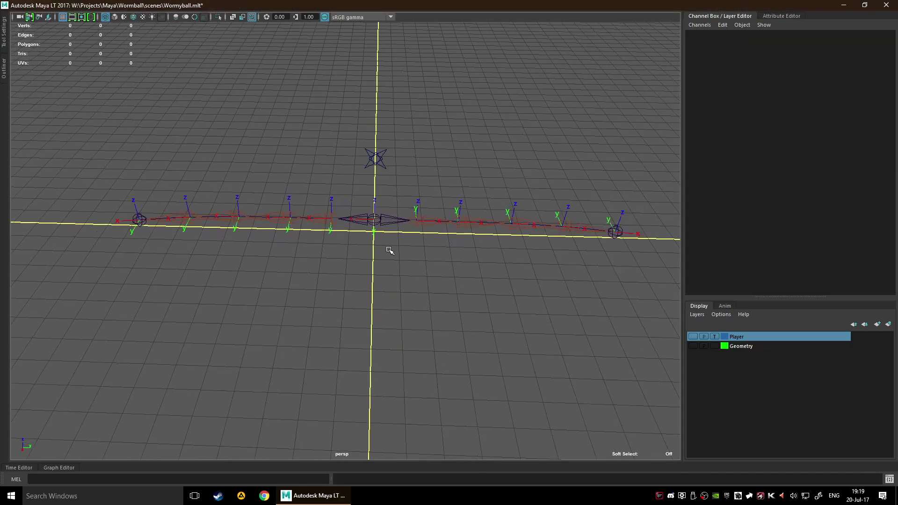
left_click(378, 220)
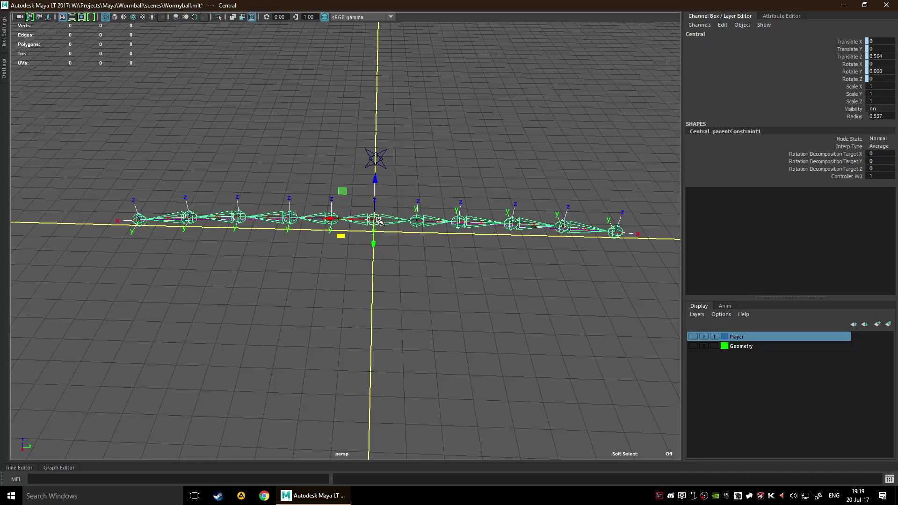
left_click(376, 158)
left_click(372, 218)
Select the Controller star, try moving it to test the constraint, and undo the move
left_click_drag(322, 131, 374, 164)
left_click_drag(465, 165, 442, 173, "alt")
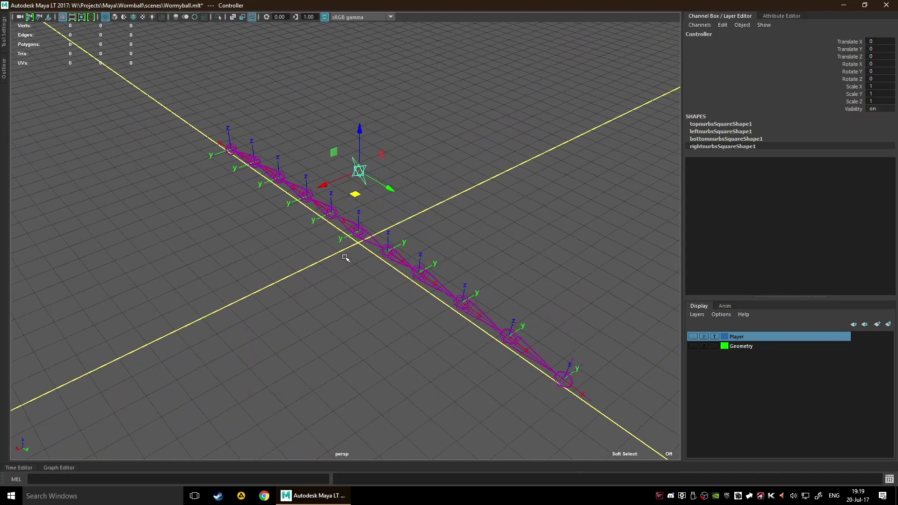
left_click_drag(338, 180, 405, 153)
key("ctrl+z")
left_click_drag(318, 294, 384, 292, "alt")
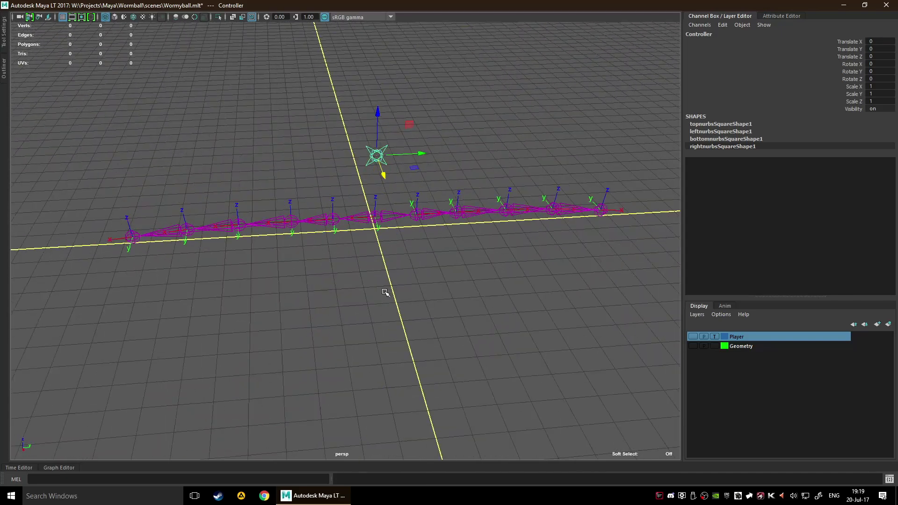
Inspect the Central joint's constrained channels and try moving the joint directly
left_click_drag(444, 147, 479, 151, "alt")
left_click(376, 218)
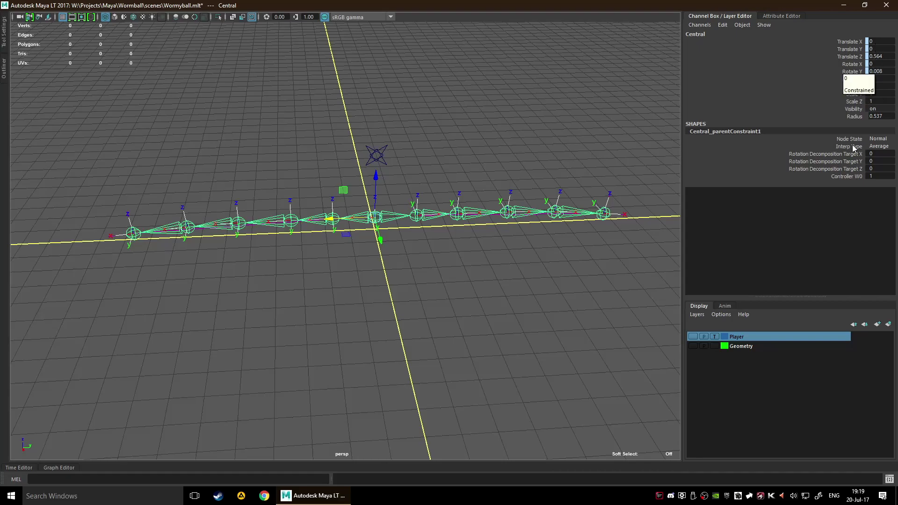
left_click(346, 224)
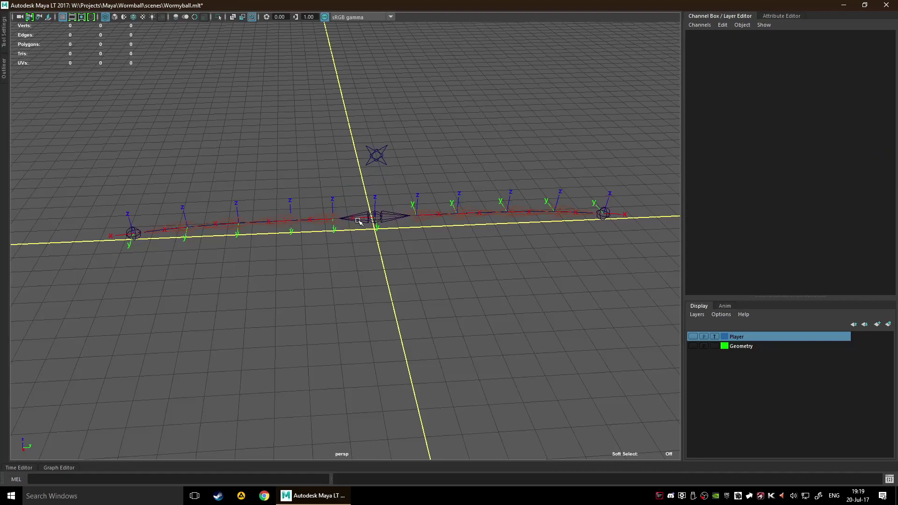
left_click(378, 216)
middle_click_drag(377, 217, 410, 217)
left_click_drag(410, 217, 212, 360)
Try moving the Controller star across one plane, undo the move, and clear the selection
left_click_drag(300, 132, 477, 196)
mouse_move(409, 124)
left_mouse_down()
mouse_move(420, 120)
mouse_move(413, 127)
left_mouse_up()
key("ctrl+z")
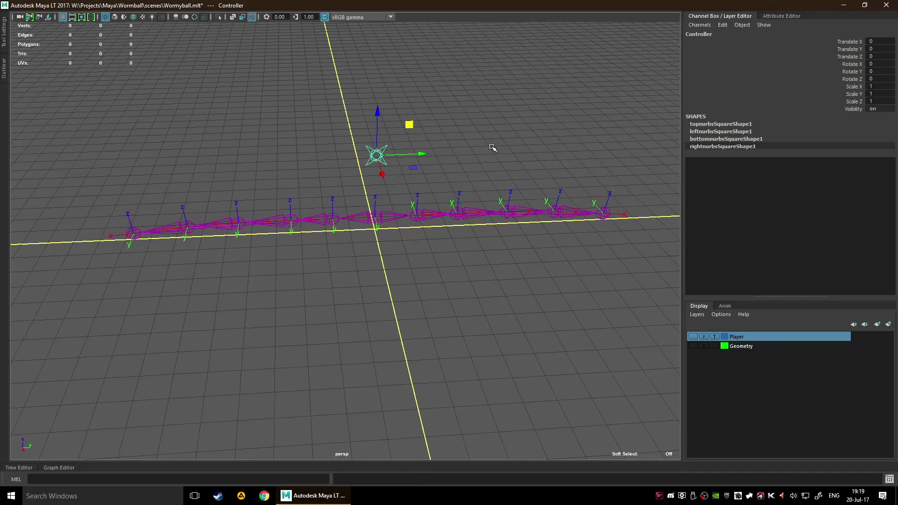
left_click(492, 147)
left_click_drag(478, 221, 457, 244, "alt")
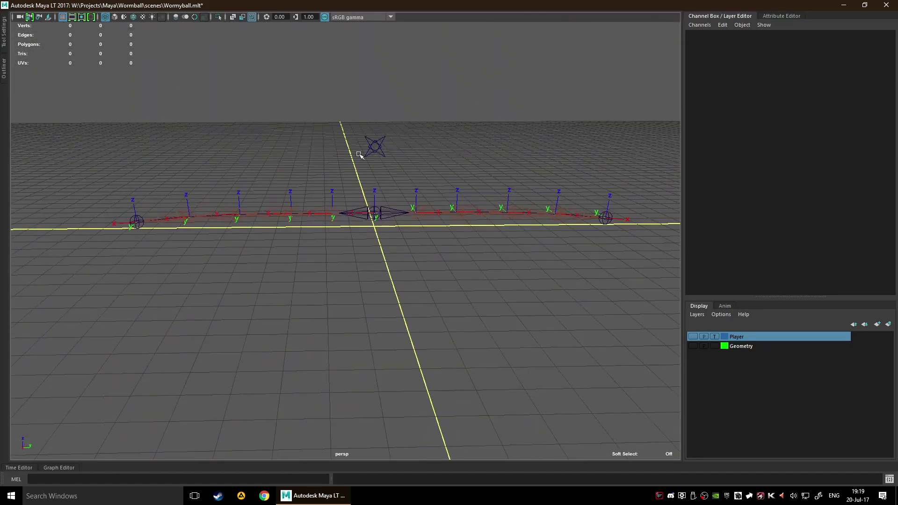
Move the Controller star freely, reset its Translate X, Y and Z to 0, and deselect it
left_click_drag(354, 102, 425, 168)
left_click_drag(407, 107, 532, 23)
left_click_drag(874, 41, 878, 60)
key("Return")
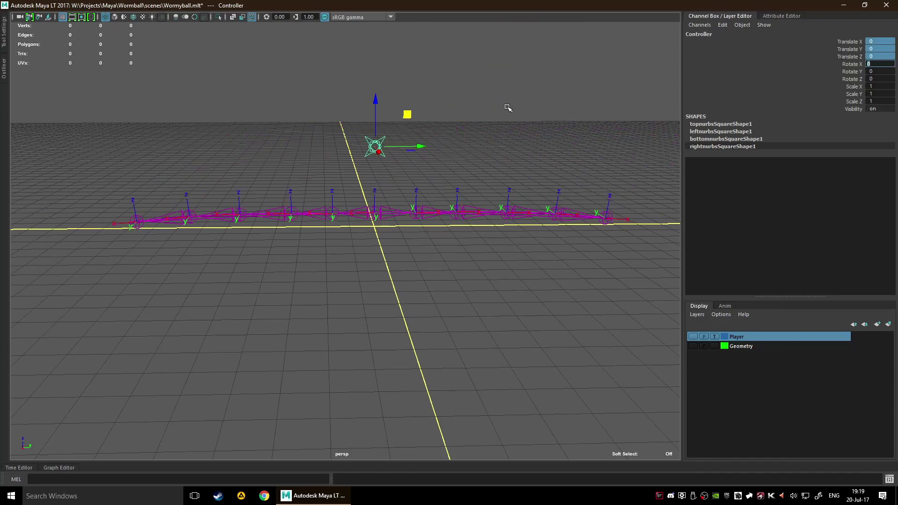
left_click(486, 117)
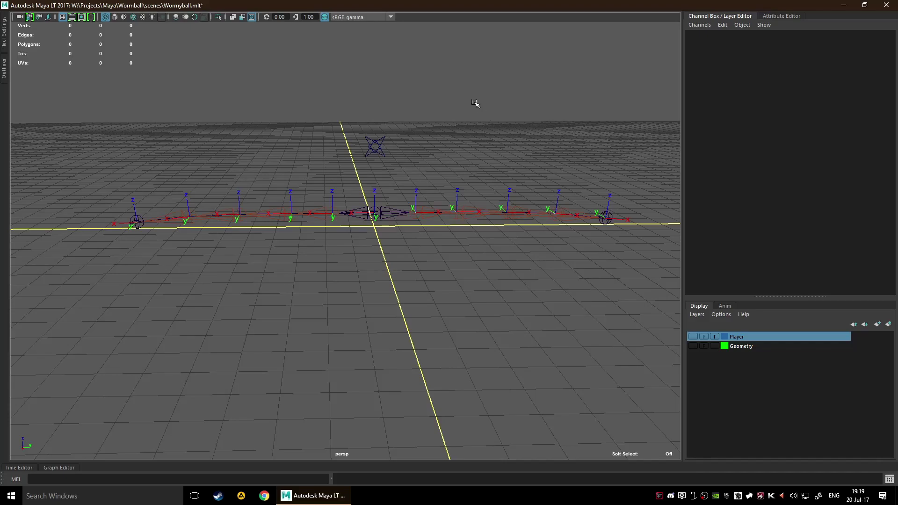
Compare the channels of the Controller star and the Central joint up close, and clear the selection
left_click_drag(366, 109, 431, 157)
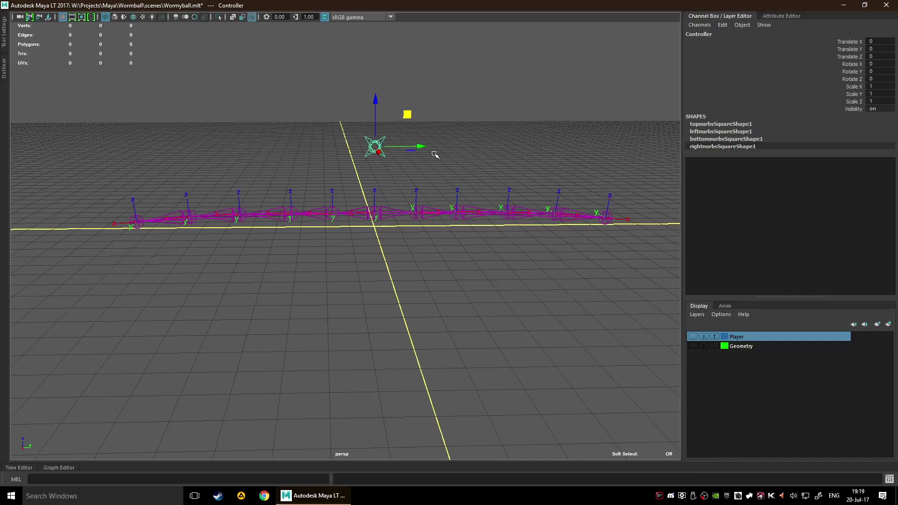
middle_click_drag(437, 262, 408, 262, "alt")
scroll(398, 357, "up", 4)
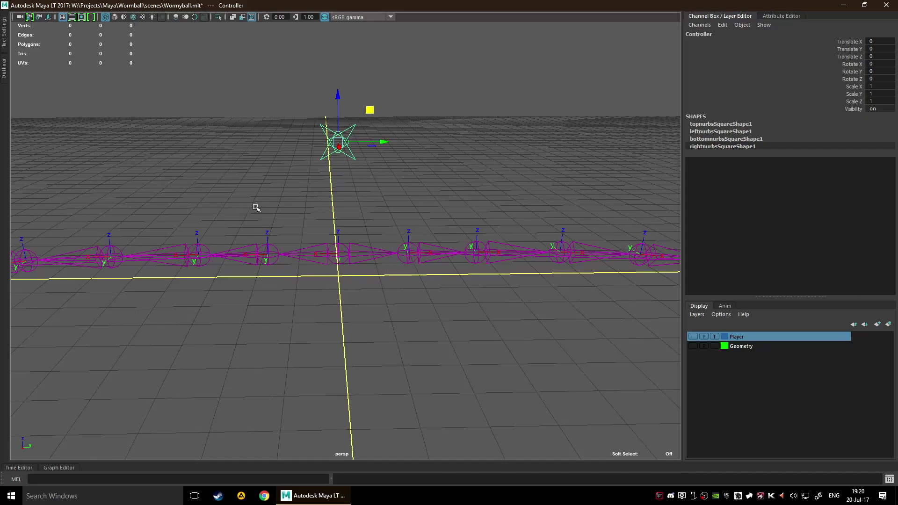
left_click(338, 254)
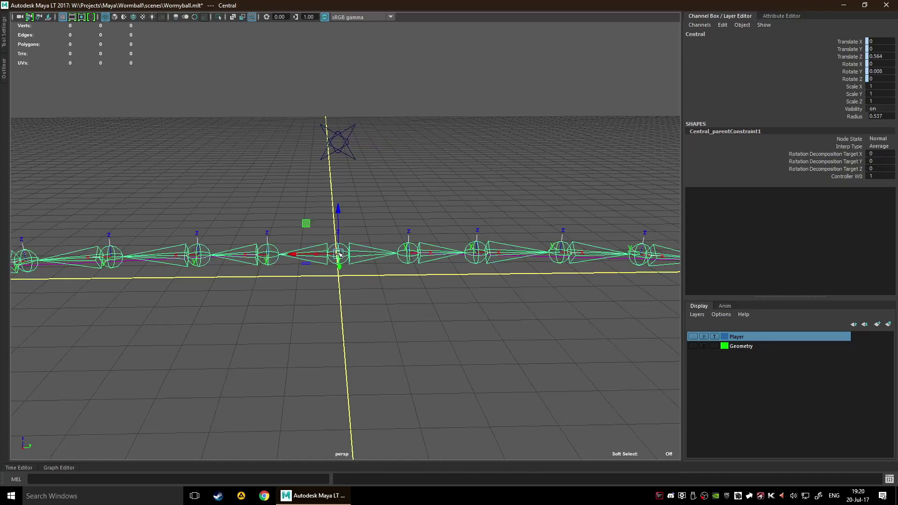
left_click(302, 163)
scroll(306, 184, "down", 4)
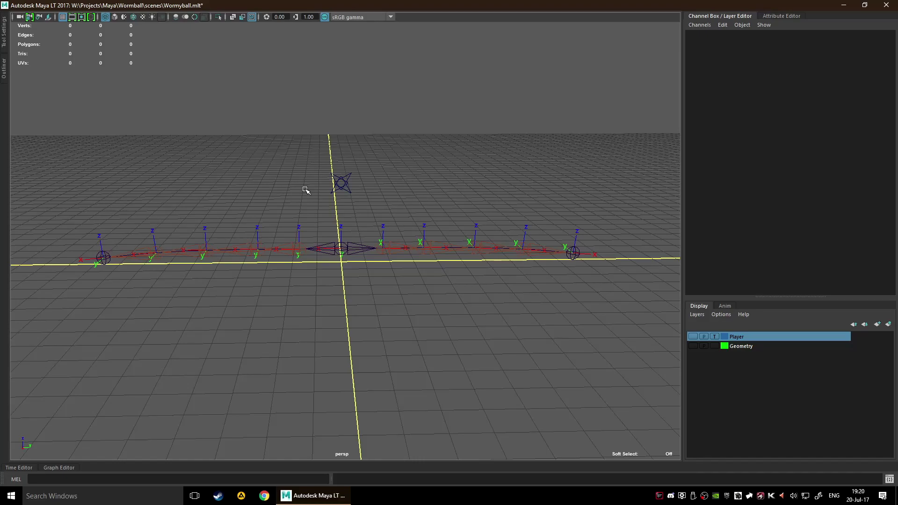
Lock the Controller star's Translate X and Rotate X channels
left_click_drag(310, 145, 394, 192)
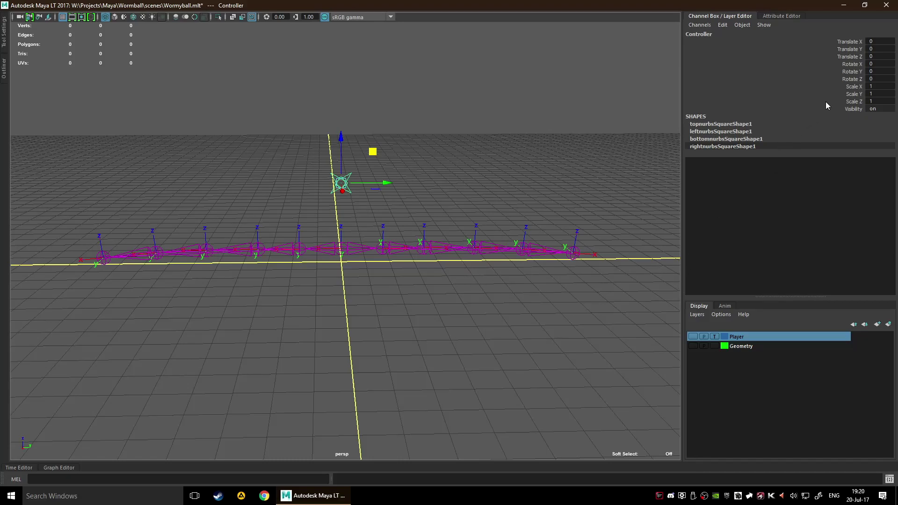
left_click(856, 64)
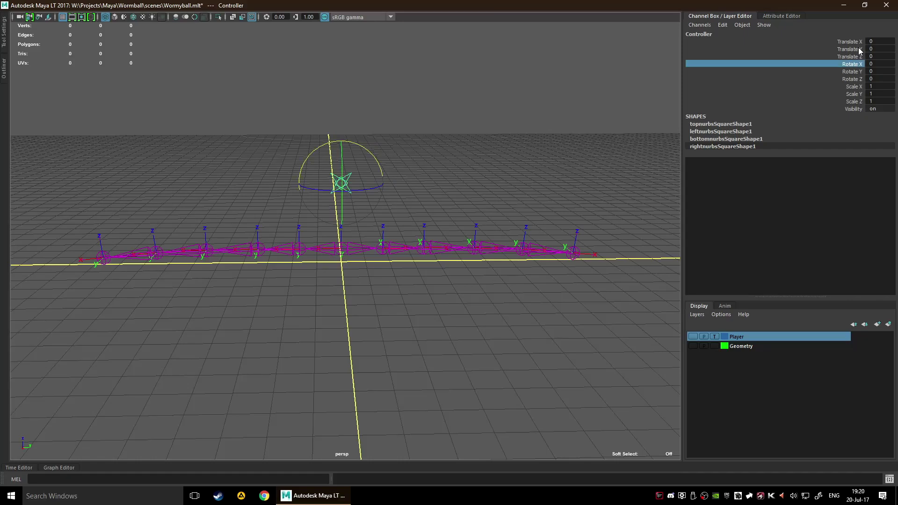
left_click(858, 42, "ctrl")
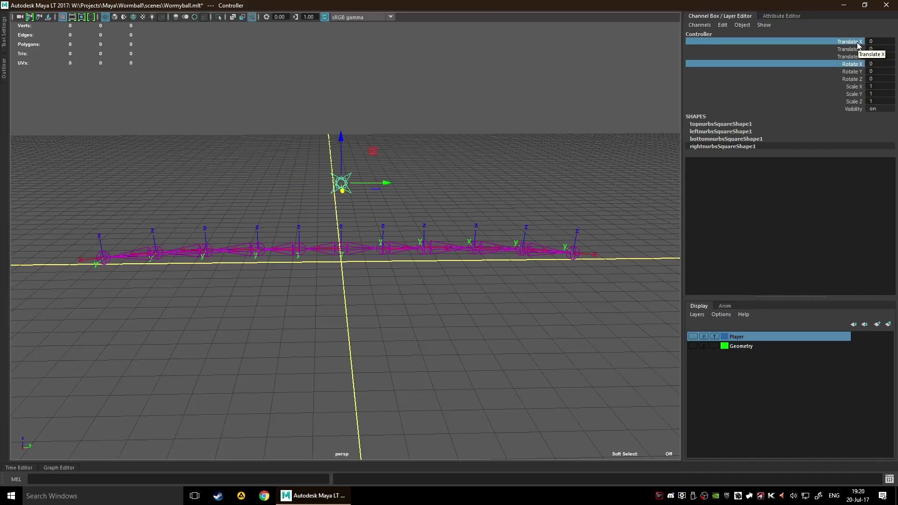
right_click(859, 45)
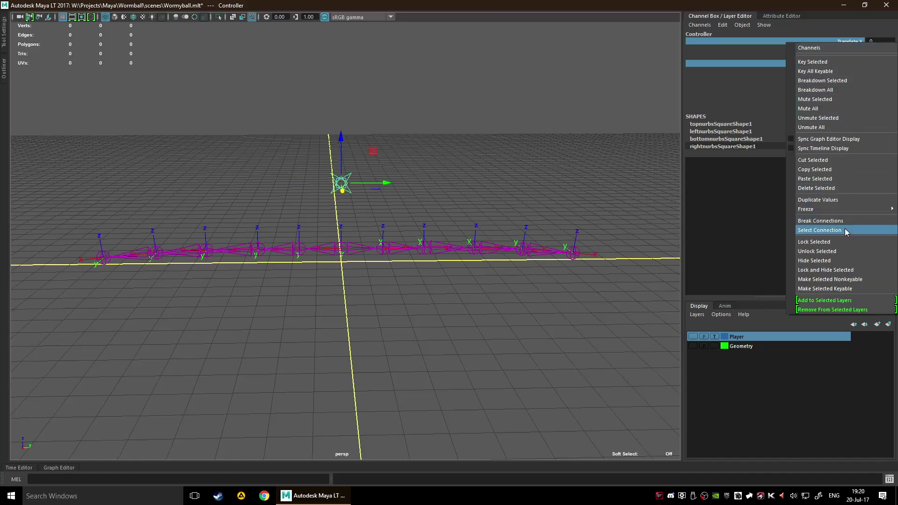
left_click(845, 243)
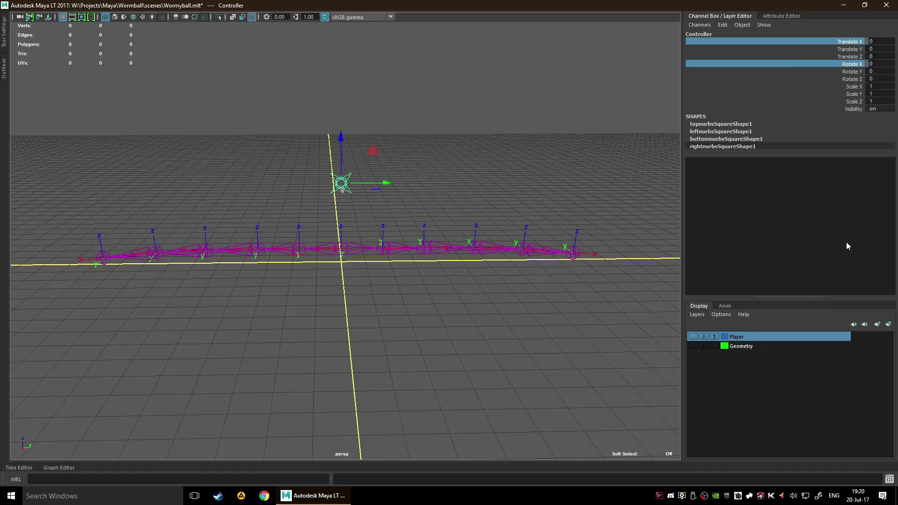
left_click(575, 120)
Try moving the Controller star with its X channels locked, undo the move, and view the rig from an angle
left_click_drag(342, 180, 409, 212)
key("ctrl+z")
left_click_drag(485, 137, 384, 175, "alt")
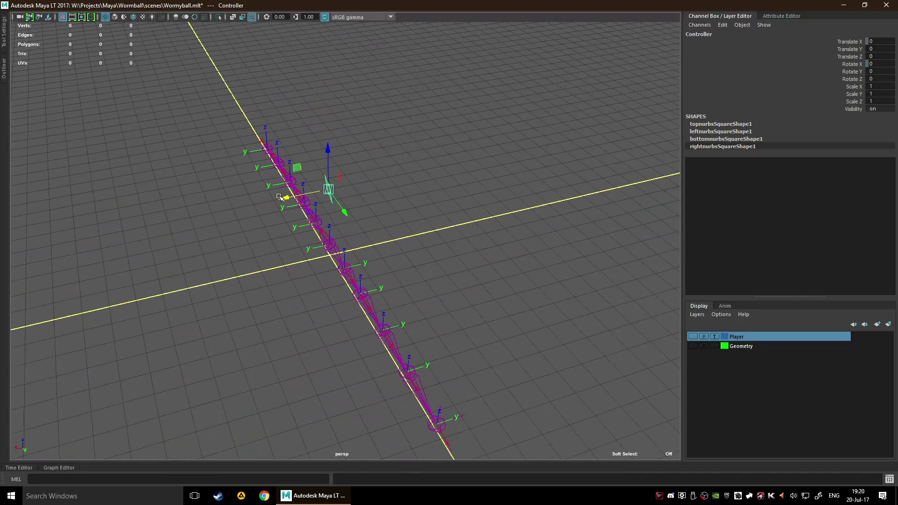
left_click_drag(455, 156, 473, 144, "alt")
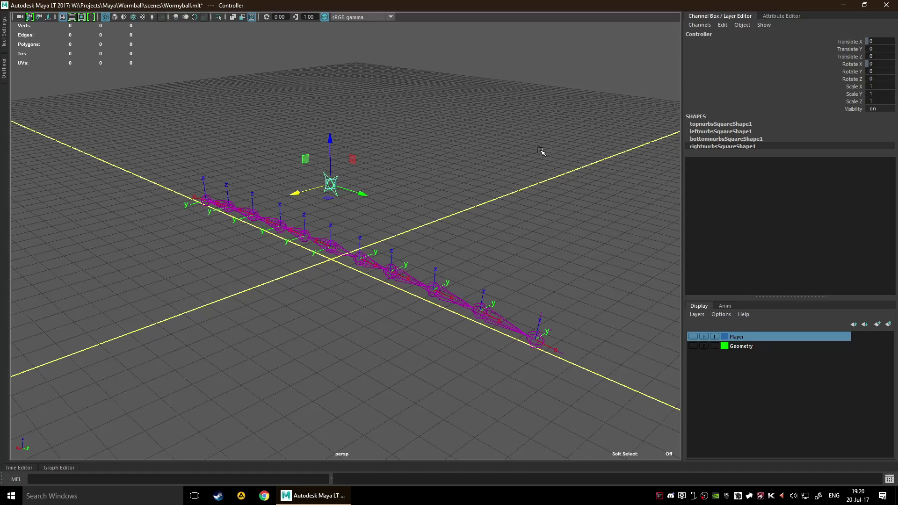
Examine the Controller star and the joint chain from several angles and up close, and clear the selection
left_click_drag(363, 221, 412, 194, "alt")
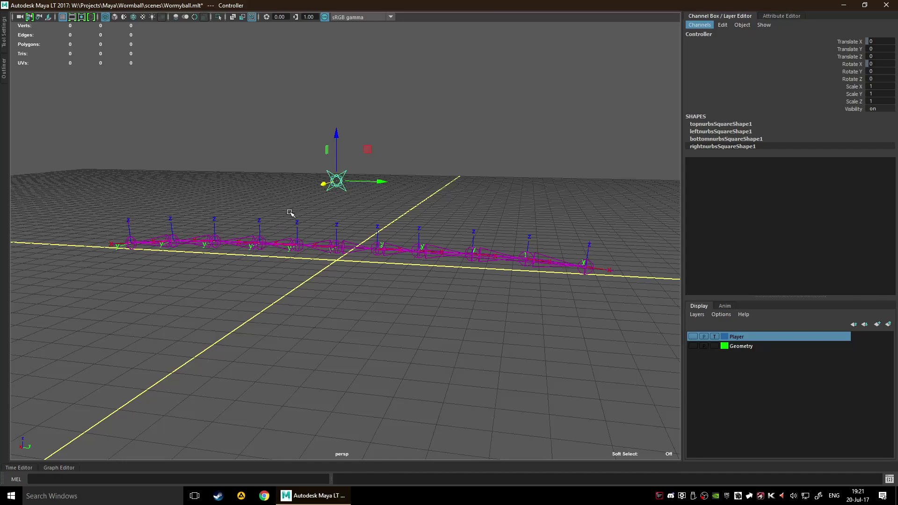
middle_click_drag(309, 180, 357, 169, "alt")
left_click_drag(357, 170, 353, 203, "alt")
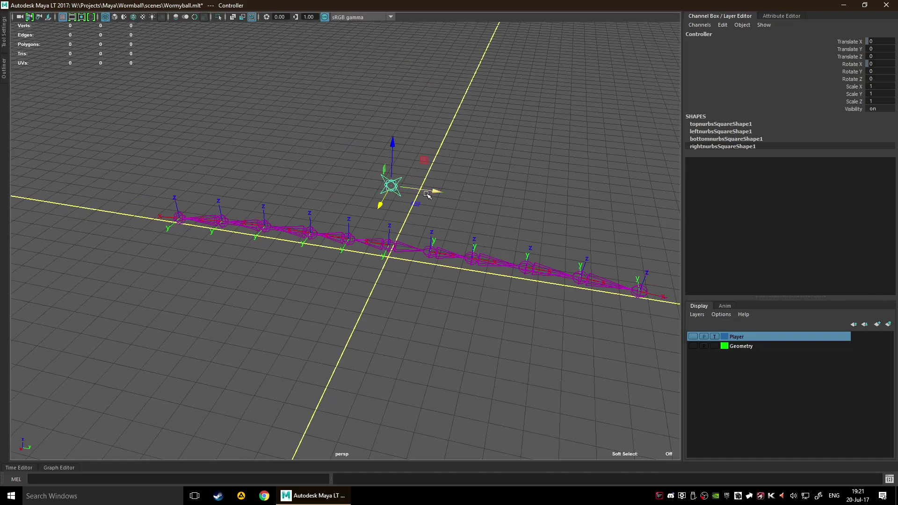
mouse_move(500, 182)
left_mouse_down("alt")
mouse_move(445, 208)
mouse_move(503, 166)
left_mouse_up("alt")
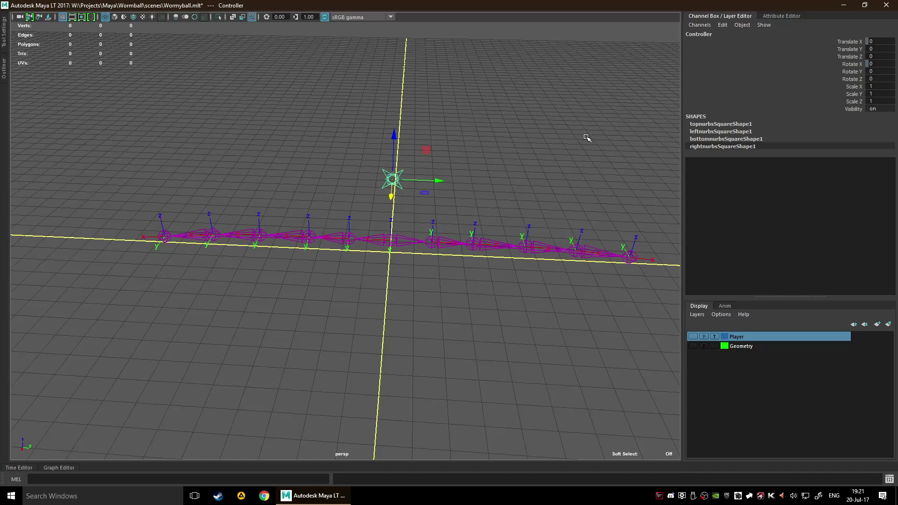
scroll(491, 173, "down", 4)
scroll(463, 187, "up", 9)
left_click_drag(455, 191, 493, 188, "alt")
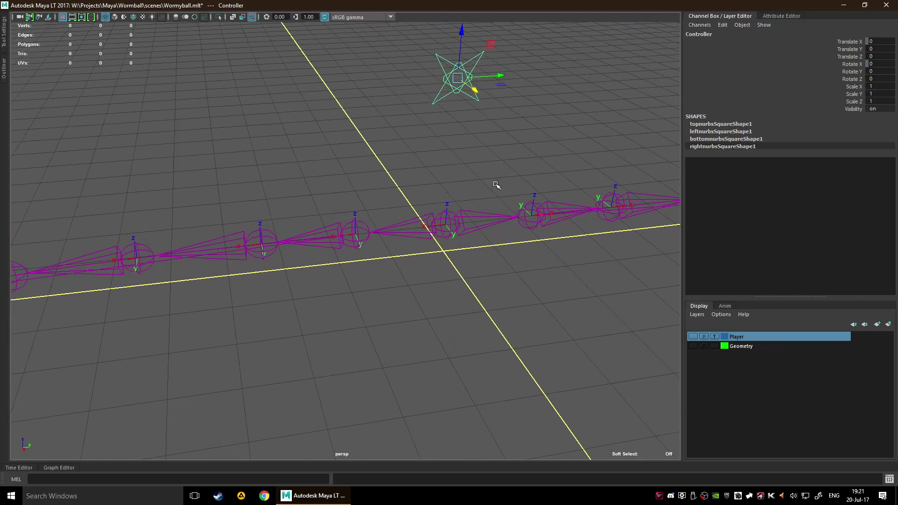
left_click(497, 184)
Collapse the Channel Box and frame the Controller star with the whole joint chain in the enlarged perspective view
scroll(499, 178, "down", 5)
middle_click_drag(486, 172, 413, 157, "alt")
left_click_drag(412, 158, 395, 154, "alt")
middle_click_drag(395, 154, 502, 148, "alt")
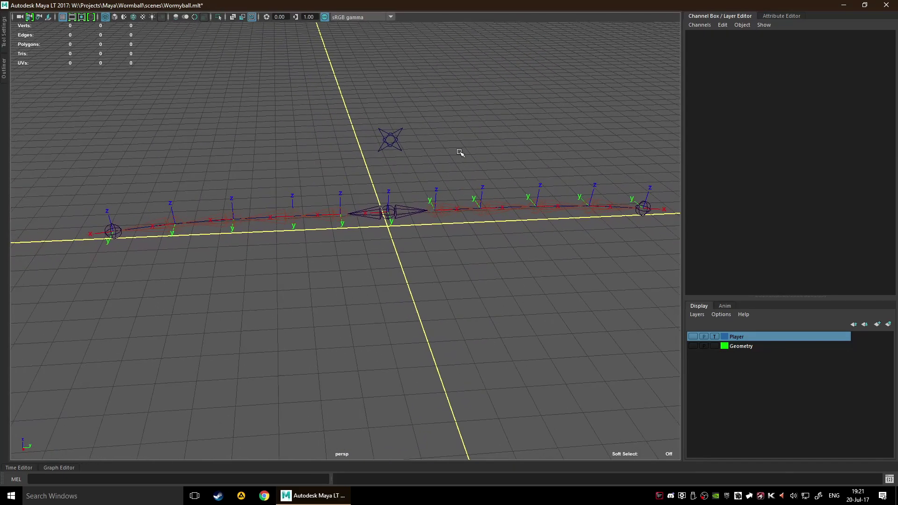
middle_click_drag(470, 156, 393, 146, "alt")
left_click_drag(394, 147, 379, 143, "alt")
middle_click_drag(380, 143, 426, 147, "alt")
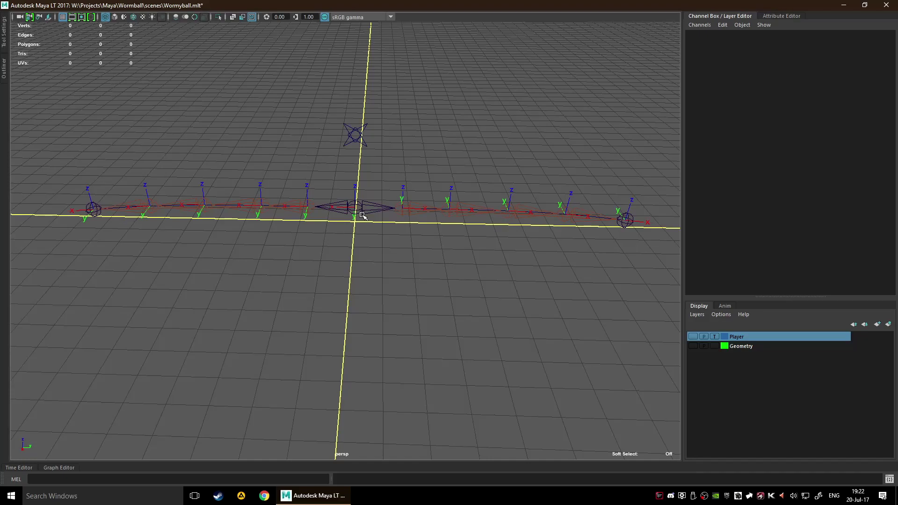
left_click(740, 19)
left_click_drag(628, 90, 577, 100, "alt")
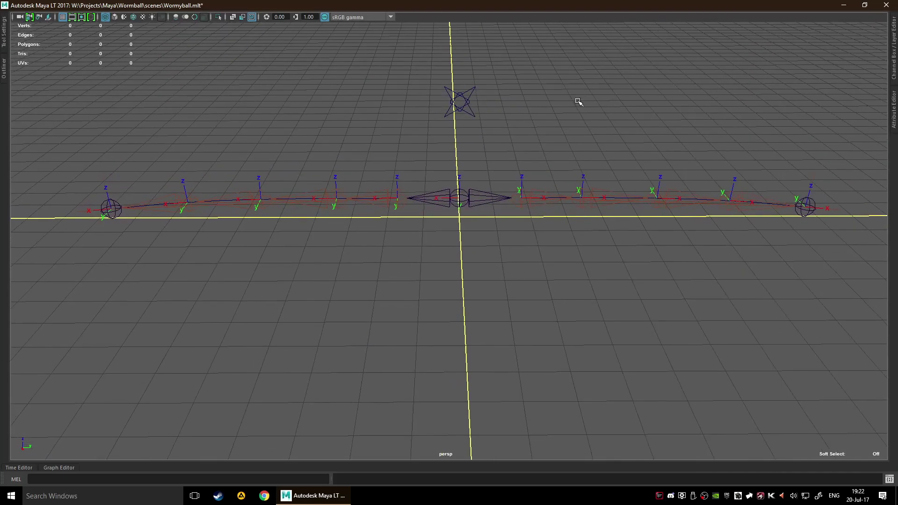
middle_click_drag(577, 100, 528, 155, "alt")
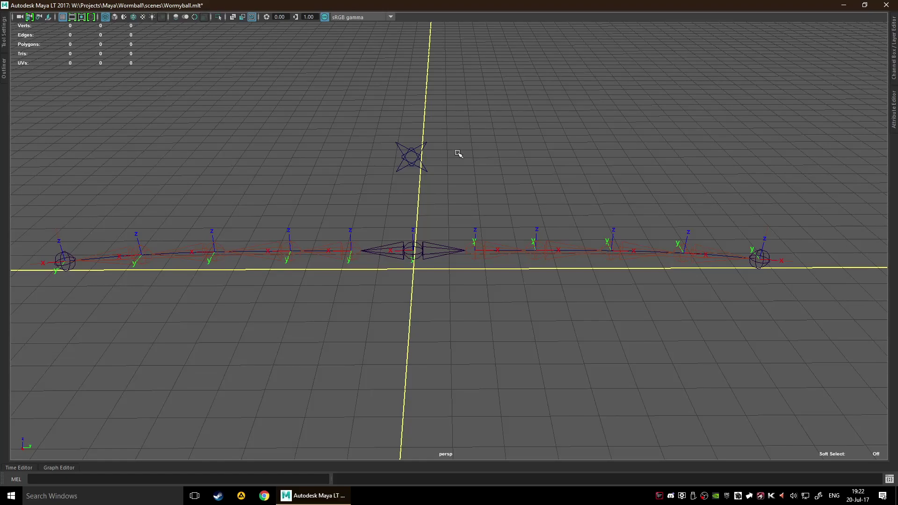
Float the Bonus Tools list and its Rigging tools as separate windows beside the rig for review
key("space")
left_click(543, 117)
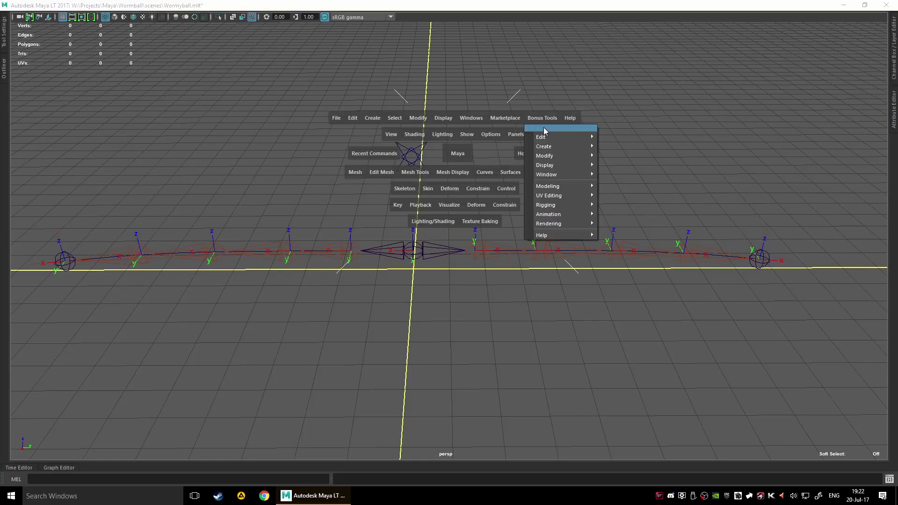
left_click(552, 119)
left_click_drag(535, 117, 124, 290)
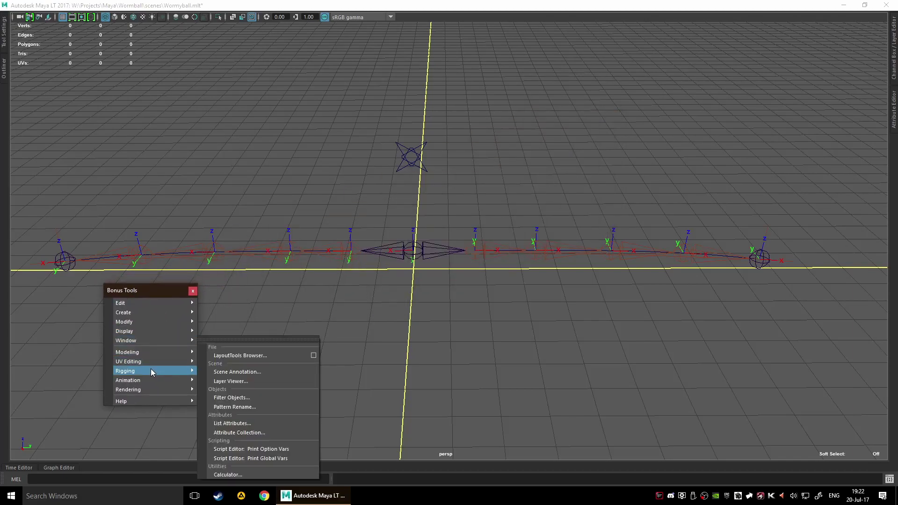
mouse_move(149, 371)
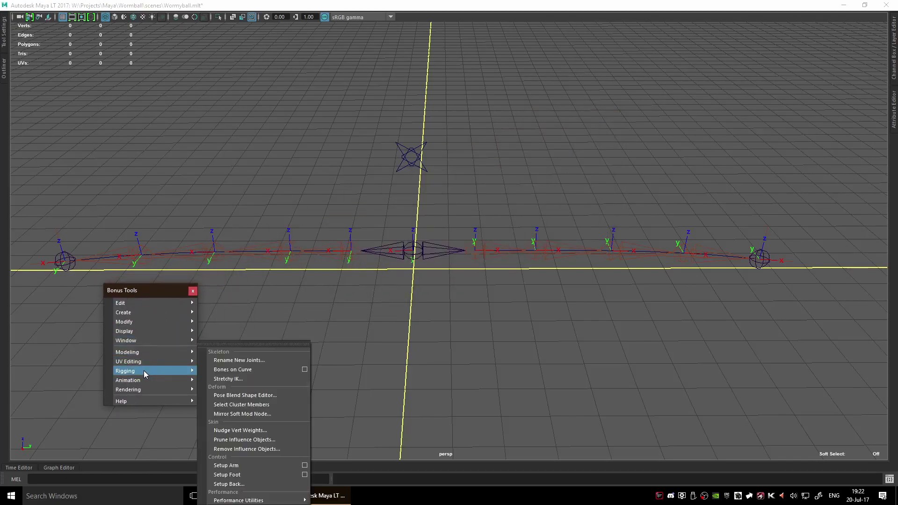
left_click(234, 369)
left_click(262, 332)
left_click_drag(280, 325, 622, 227)
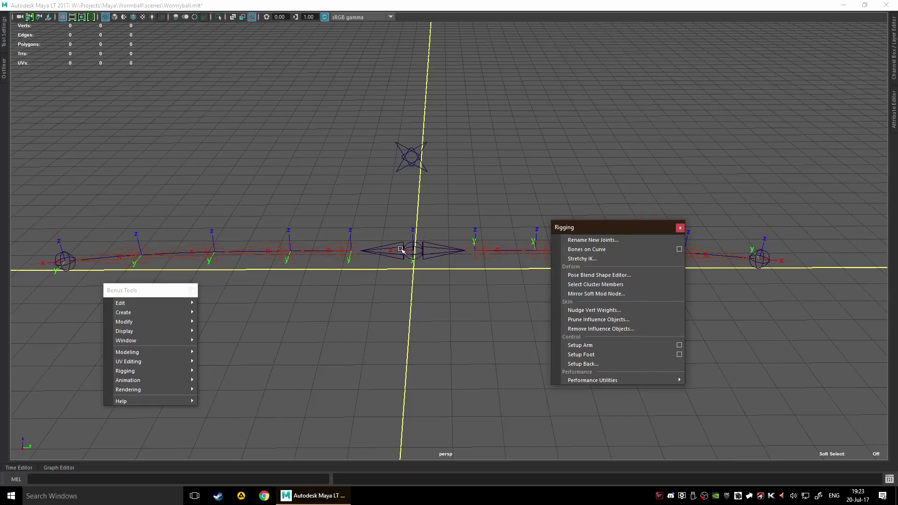
Close the floating Rigging and Bonus Tools windows
left_click(302, 483)
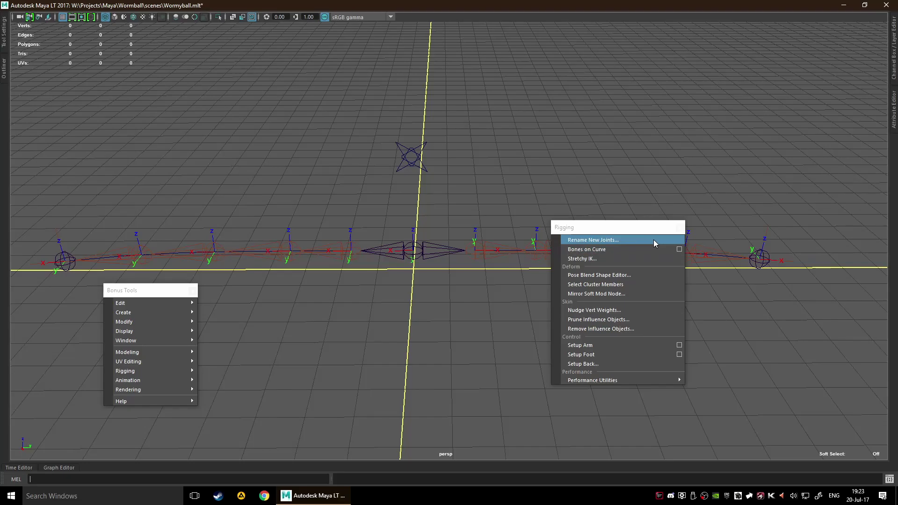
left_click(679, 227)
mouse_move(168, 306)
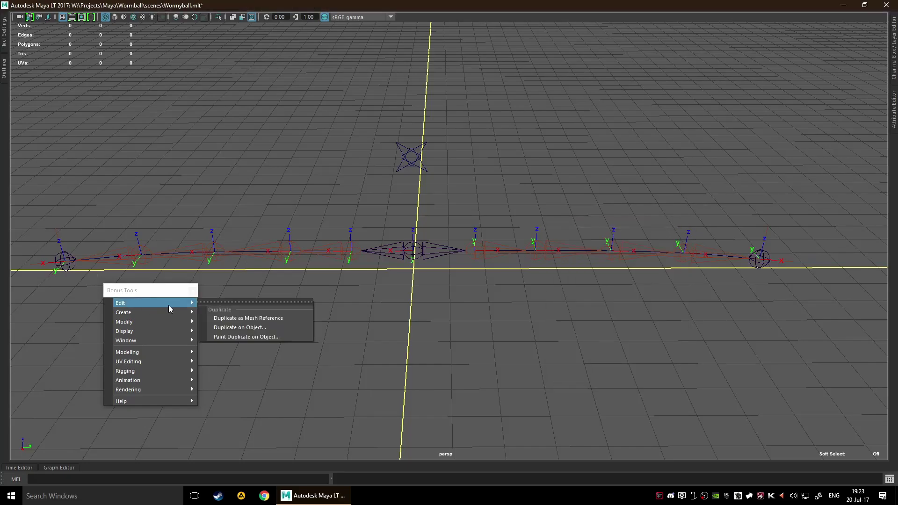
left_click(192, 292)
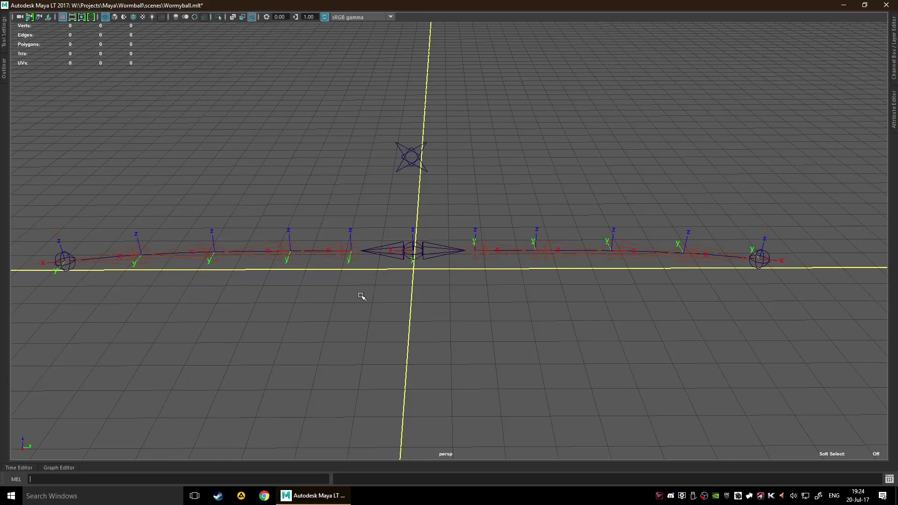